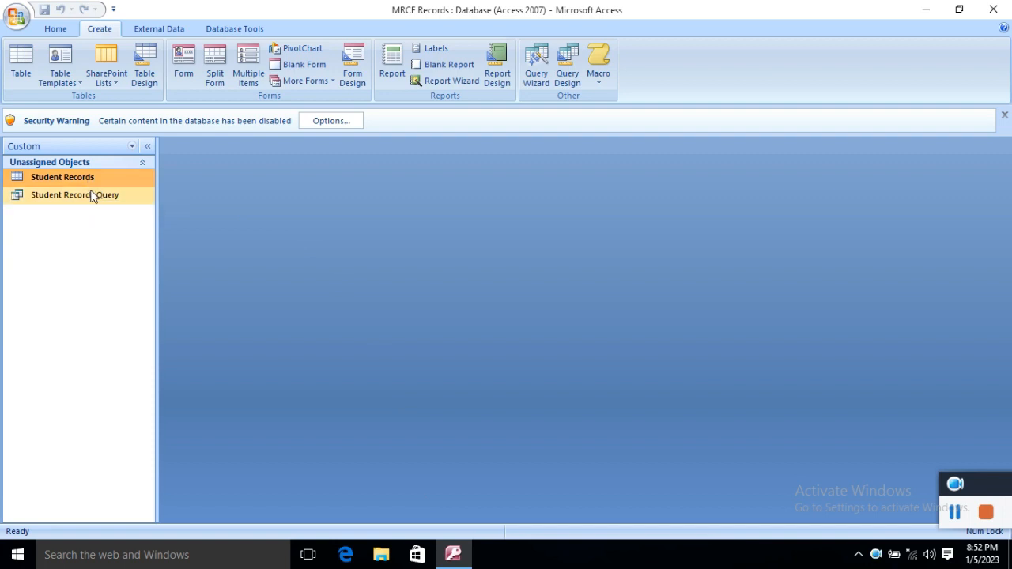
- Open the Student Records Query, look over its records, and close it again
{"action": "double_click", "coordinate": [90, 198]}
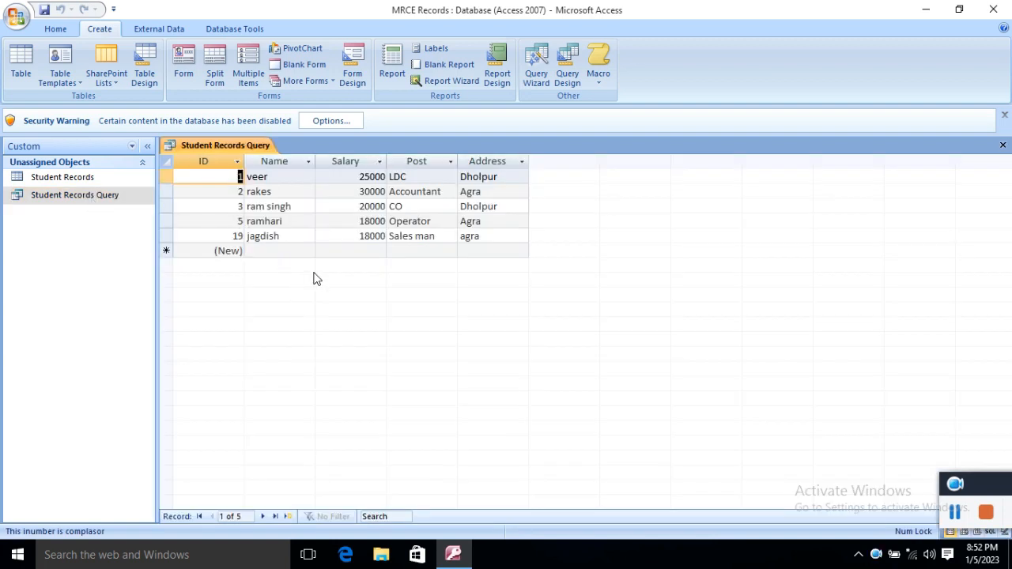
{"action": "left_click", "coordinate": [330, 250]}
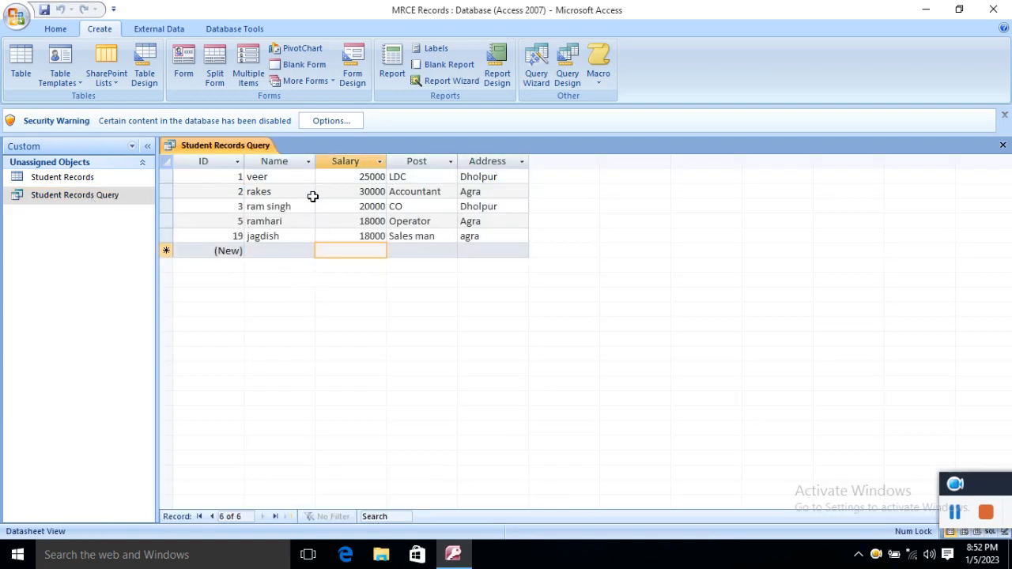
{"action": "left_click", "coordinate": [297, 177]}
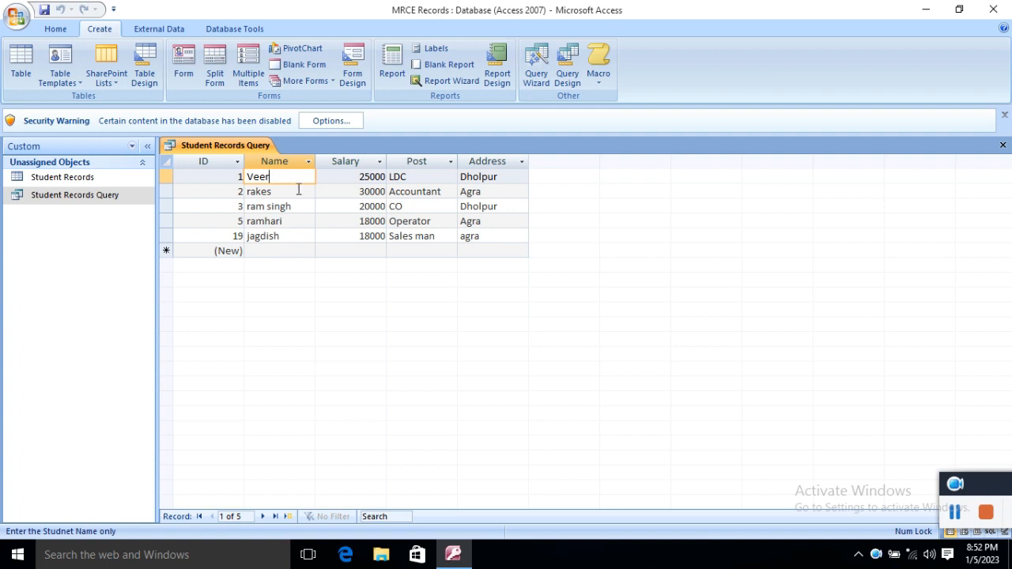
{"action": "left_click", "coordinate": [298, 192]}
{"action": "left_click", "coordinate": [304, 208]}
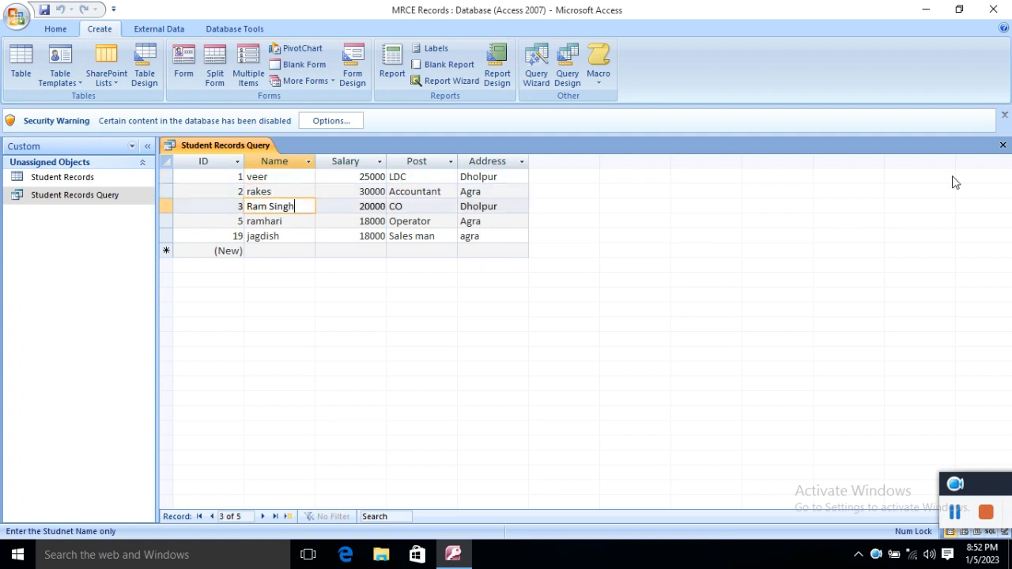
{"action": "left_click", "coordinate": [1002, 145]}
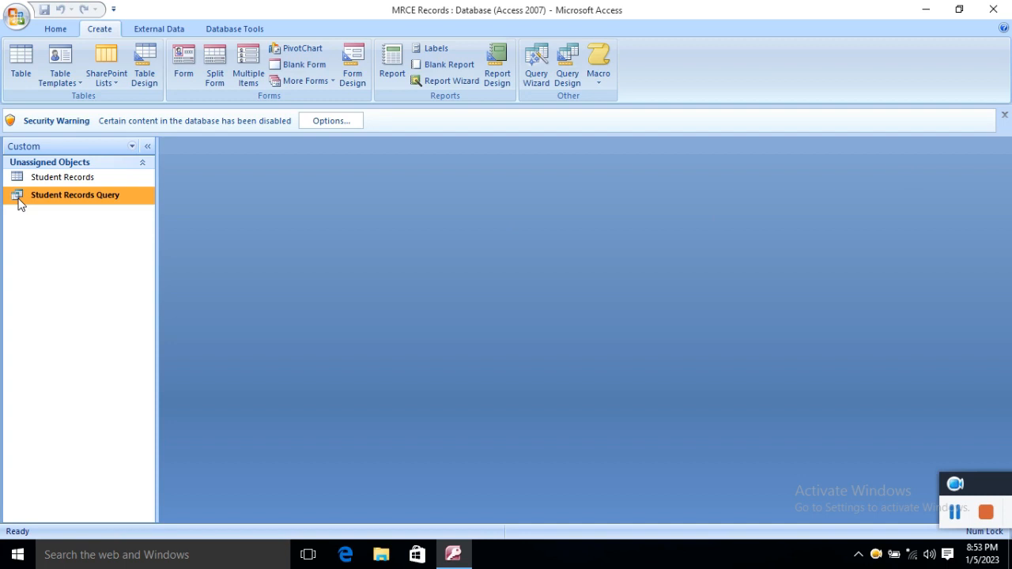
{"action": "double_click", "coordinate": [69, 196]}
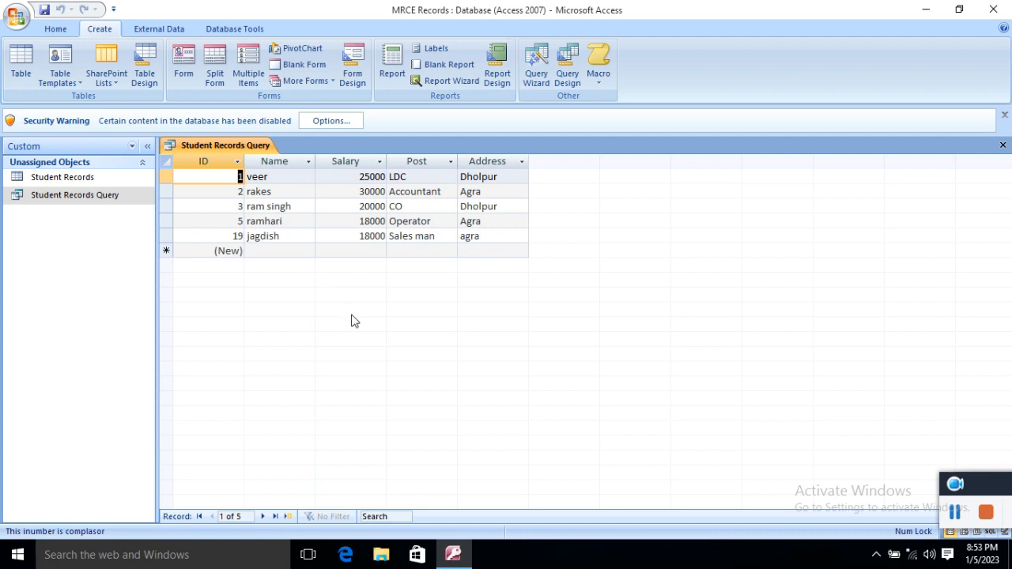
{"action": "left_click", "coordinate": [1003, 145]}
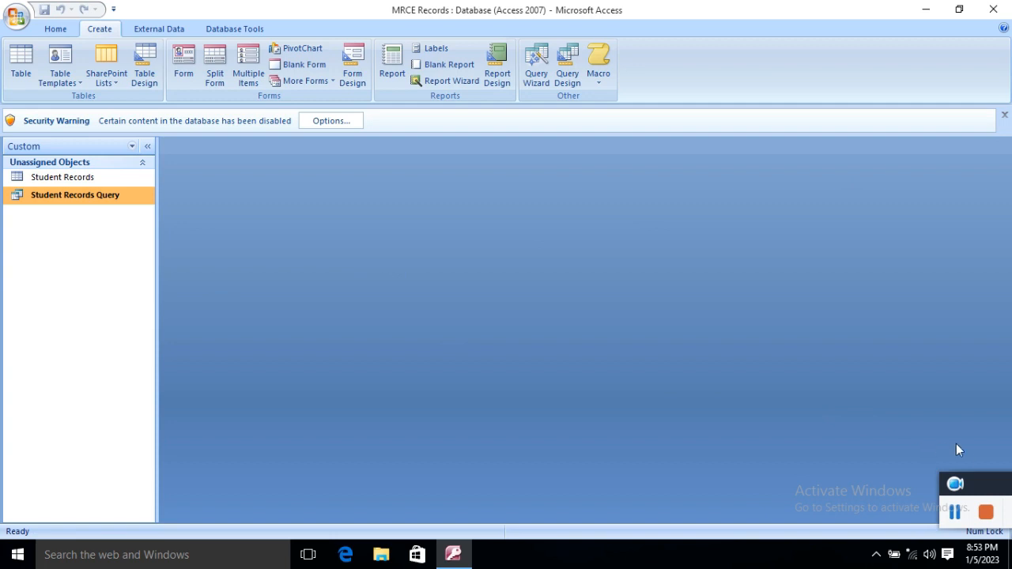
- Enable the database's blocked content through the security warning options
{"action": "left_click_drag", "start_coordinate": [980, 478], "coordinate": [1011, 480]}
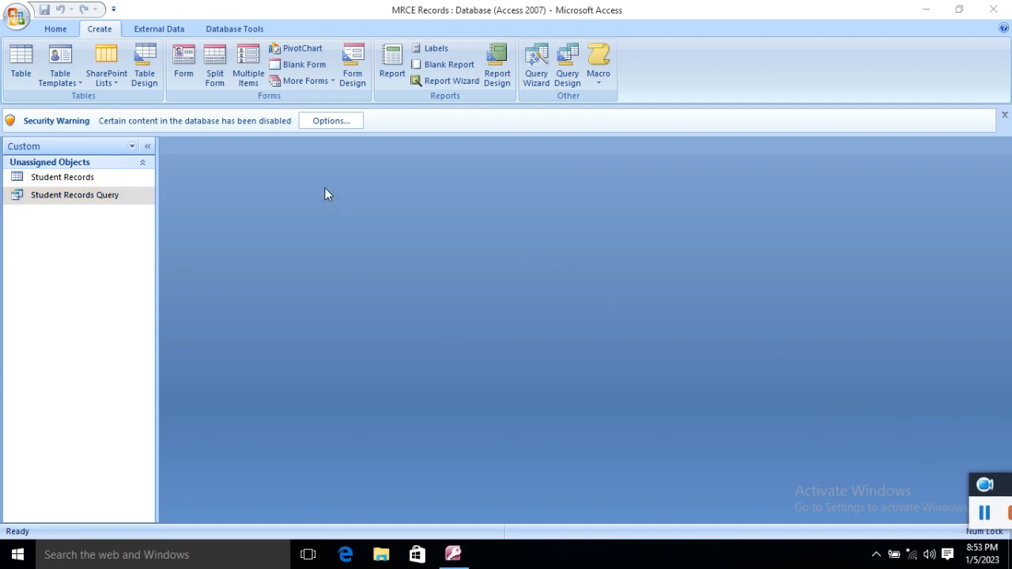
{"action": "left_click", "coordinate": [336, 131]}
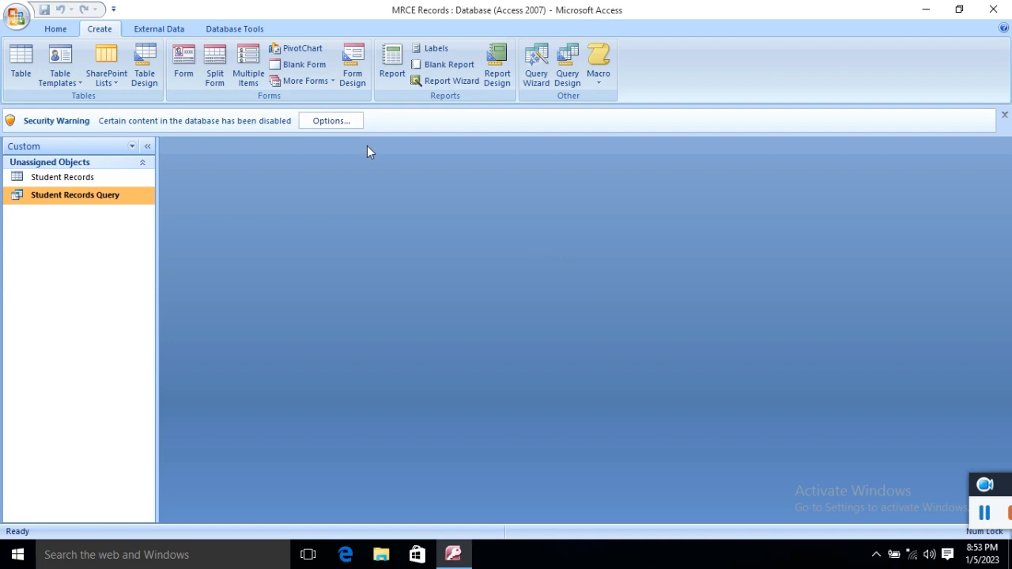
{"action": "left_click", "coordinate": [332, 122]}
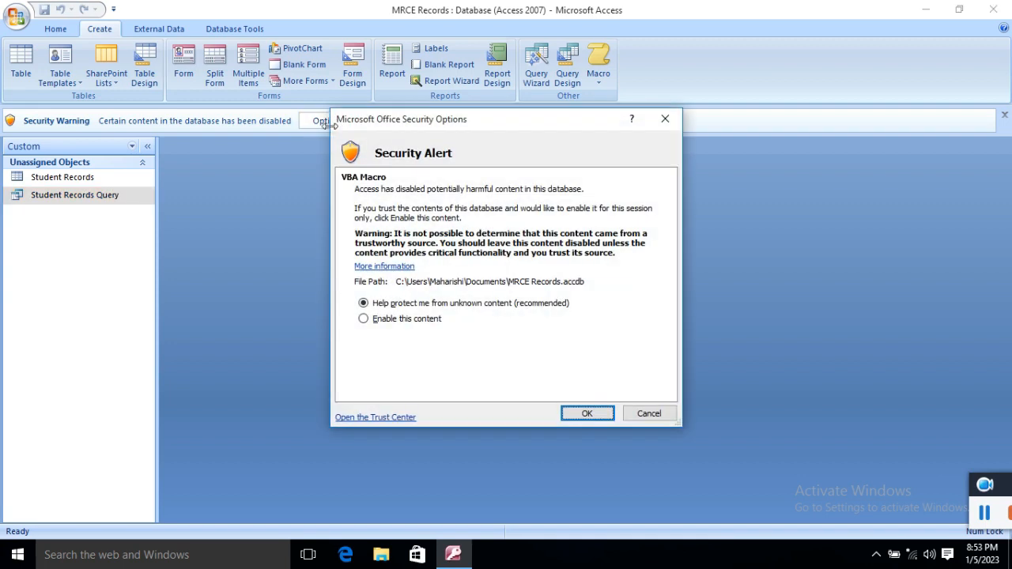
{"action": "left_click", "coordinate": [416, 321]}
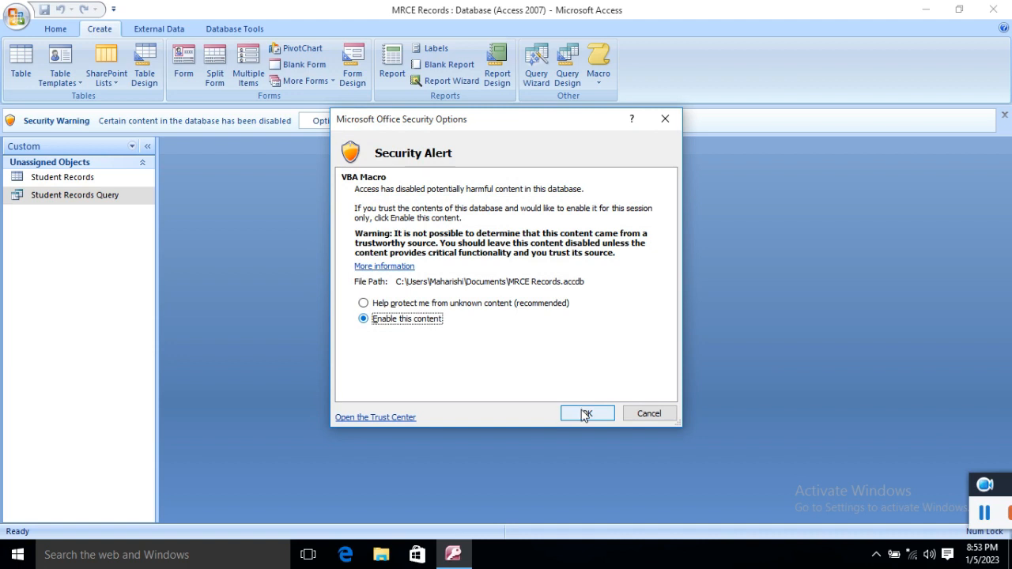
{"action": "left_click", "coordinate": [585, 414]}
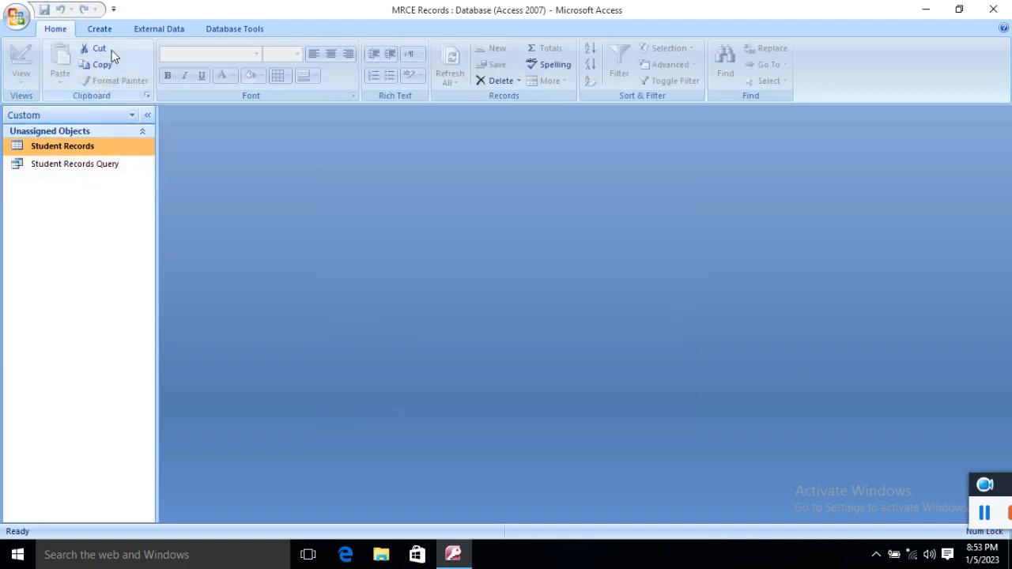
- Display the commands for creating database objects and examine the report creation tools
{"action": "left_click", "coordinate": [99, 28]}
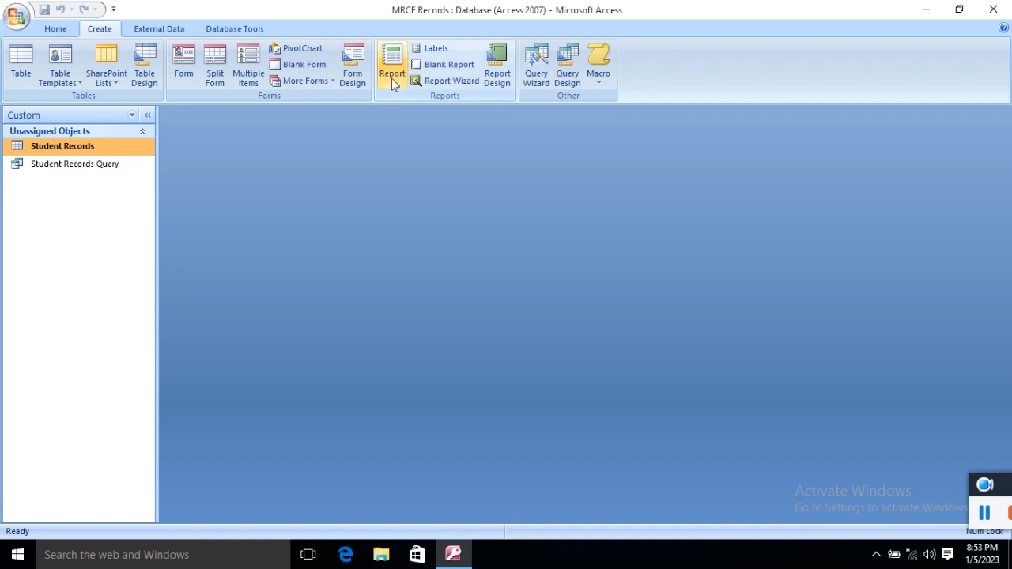
{"action": "key", "text": "Print"}
{"action": "left_click", "coordinate": [453, 103]}
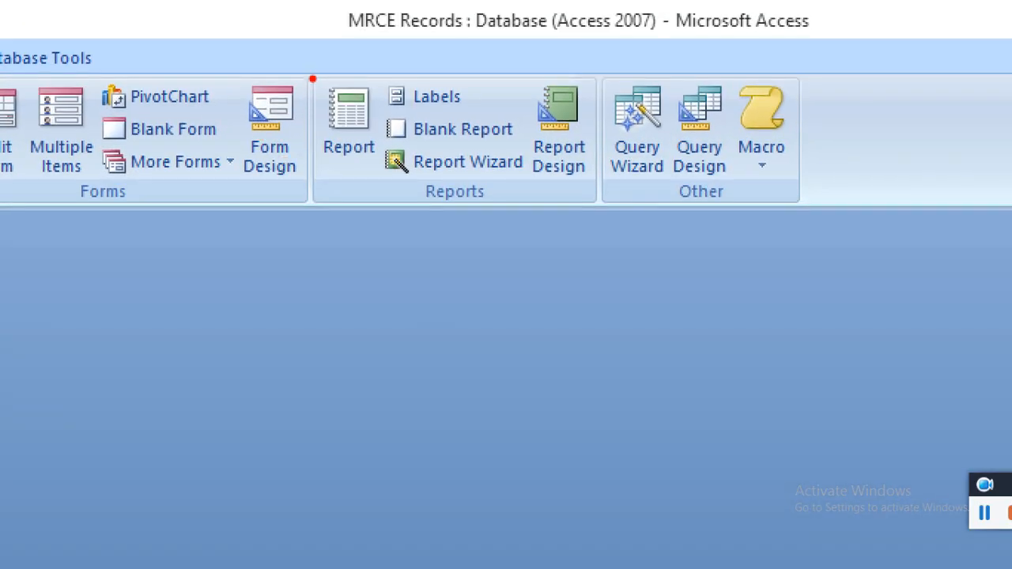
{"action": "left_click_drag", "start_coordinate": [313, 79], "coordinate": [386, 172]}
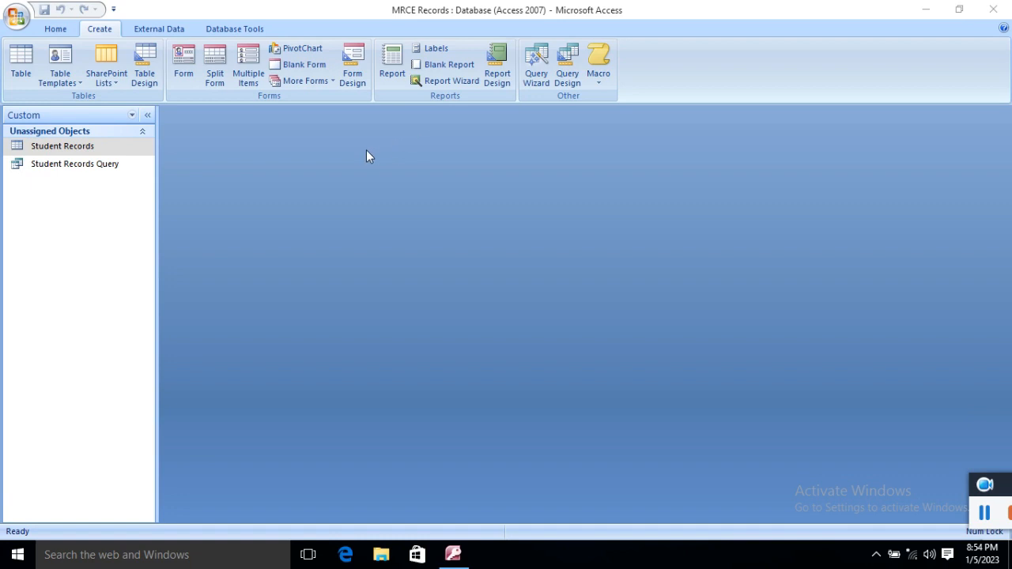
{"action": "left_click", "coordinate": [252, 164]}
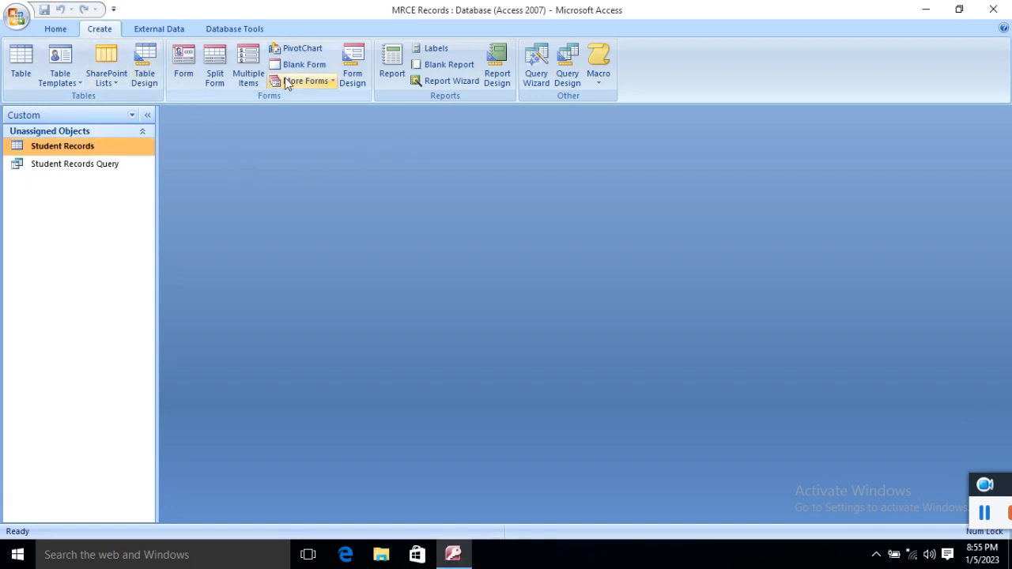
- Start the Report Wizard and choose Query: Student Records Query as the report's source
{"action": "left_click", "coordinate": [428, 82]}
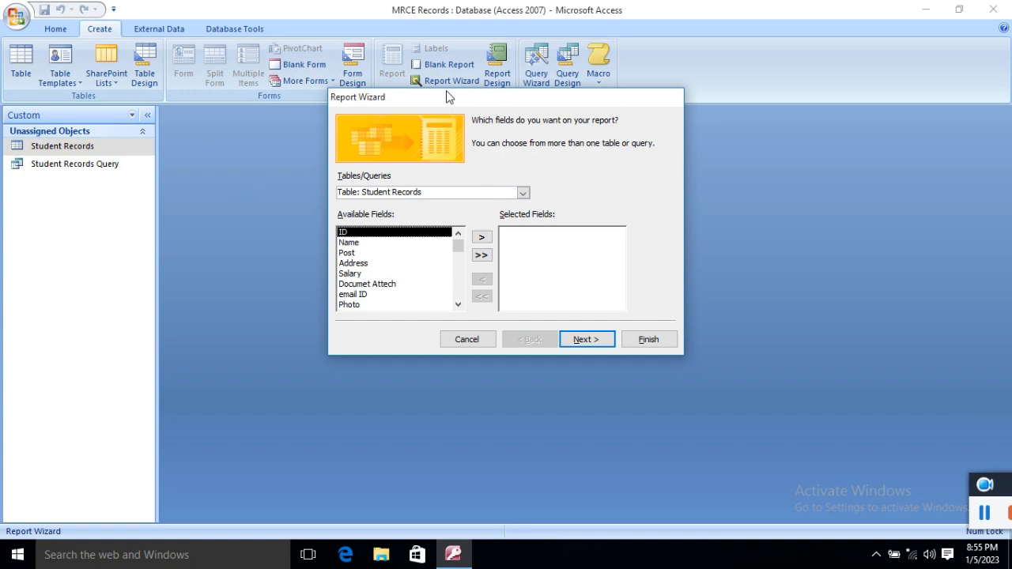
{"action": "left_click_drag", "start_coordinate": [447, 97], "coordinate": [447, 111]}
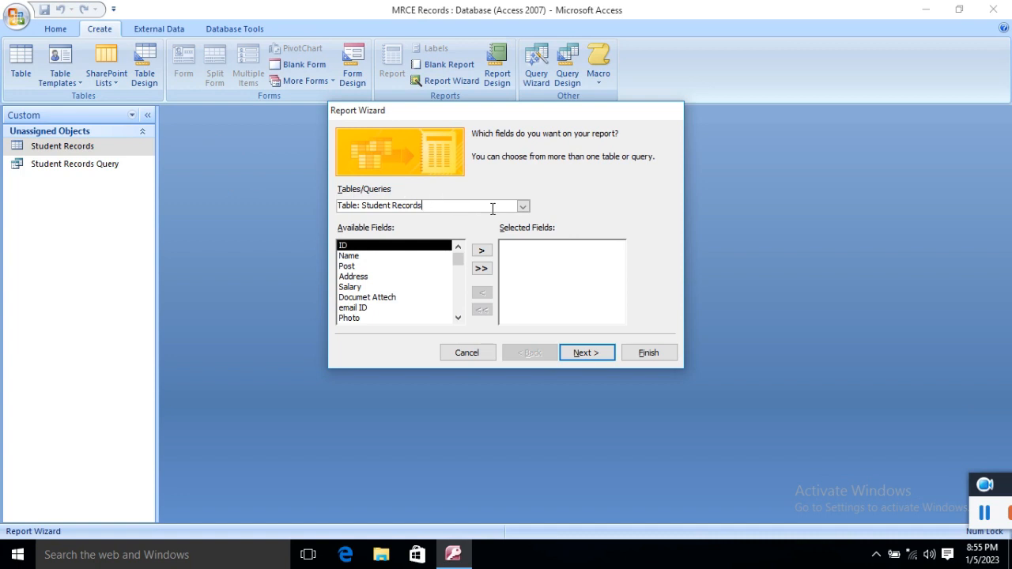
{"action": "left_click", "coordinate": [523, 206]}
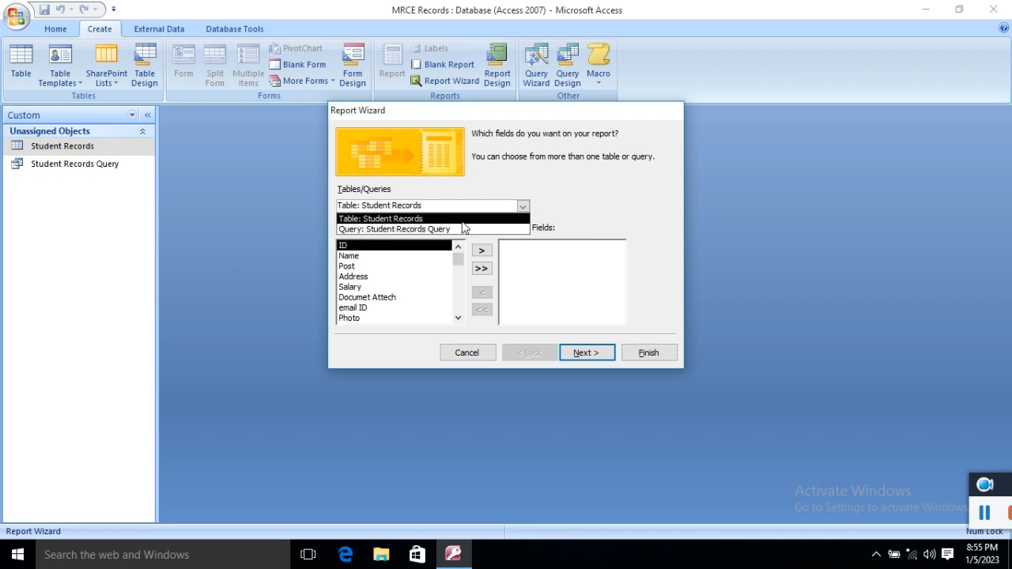
{"action": "left_click", "coordinate": [503, 185]}
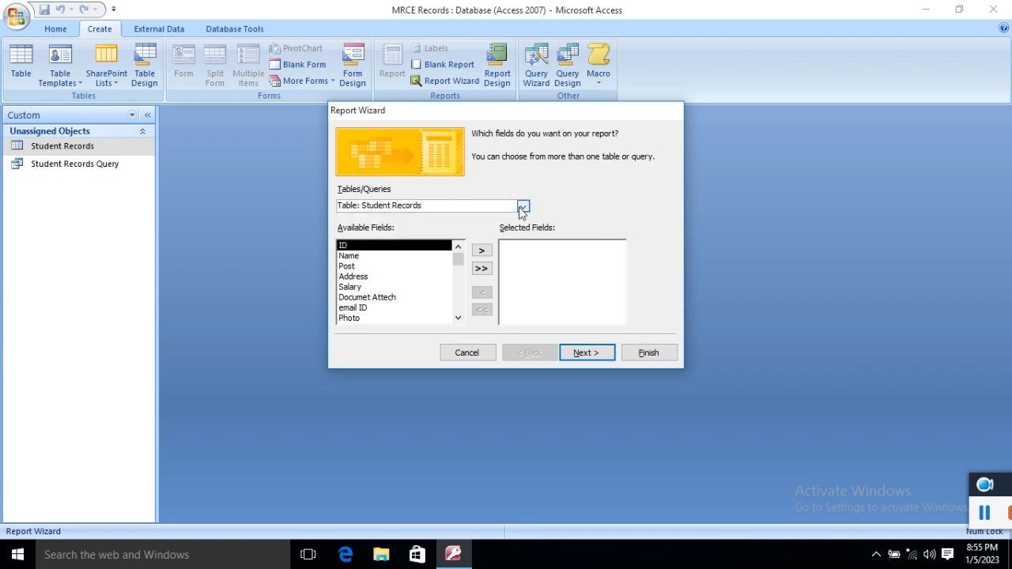
{"action": "left_click", "coordinate": [521, 207]}
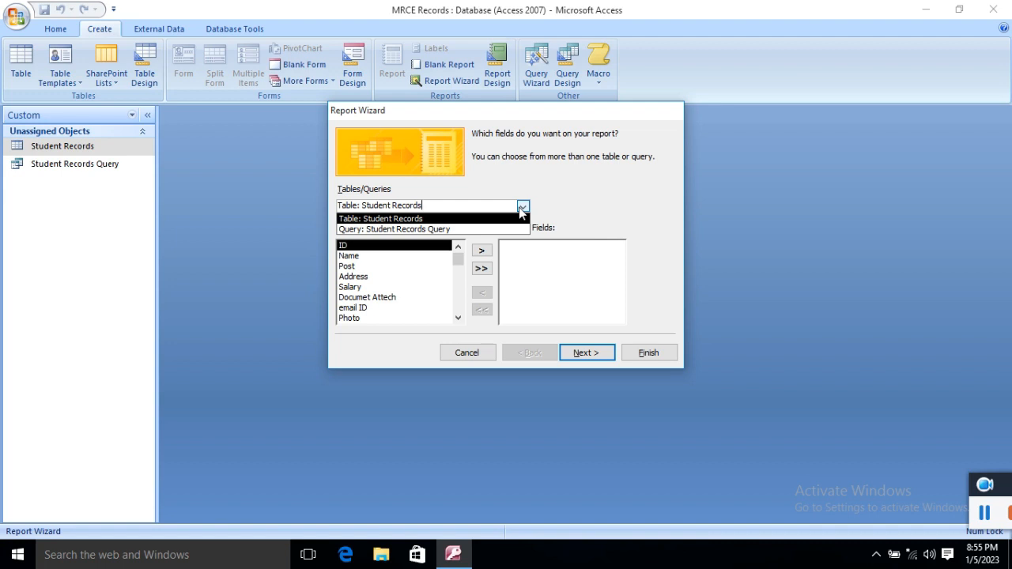
{"action": "left_click", "coordinate": [452, 229]}
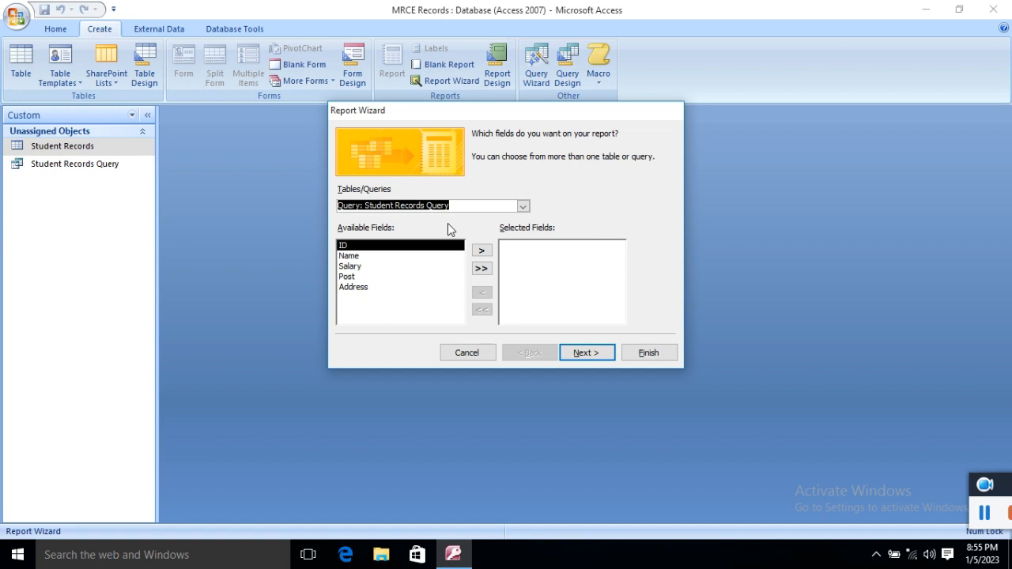
{"action": "left_click", "coordinate": [522, 206]}
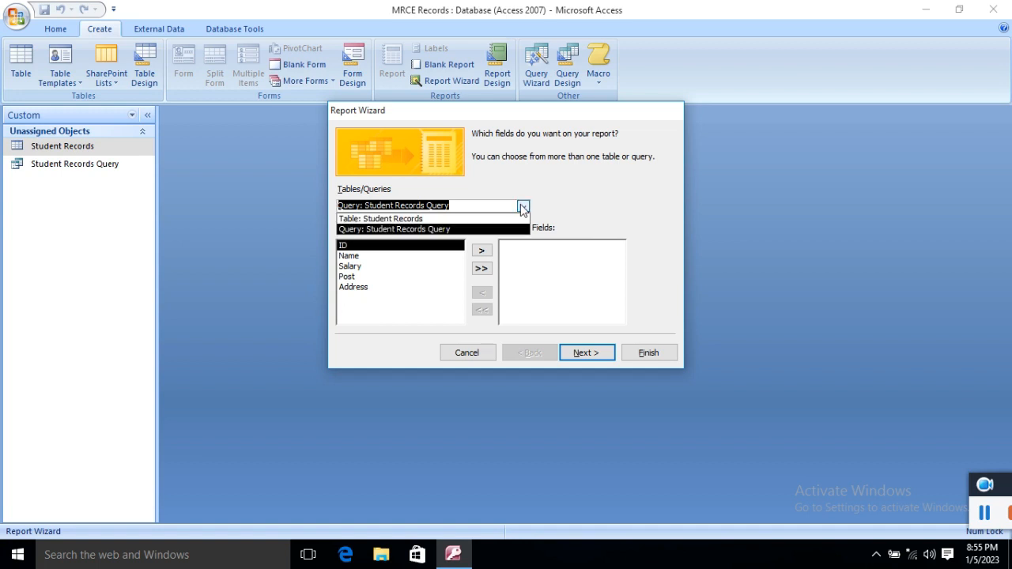
{"action": "left_click", "coordinate": [447, 230]}
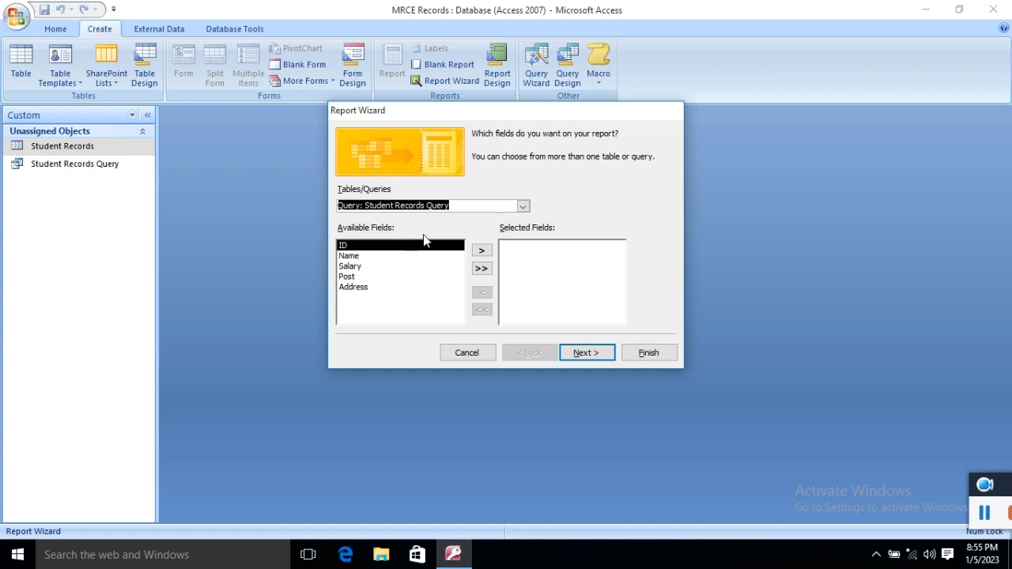
- Add the ID, Name, Salary, Post and Address fields to the report's selected fields one by one
{"action": "left_click", "coordinate": [385, 258]}
{"action": "left_click", "coordinate": [384, 268]}
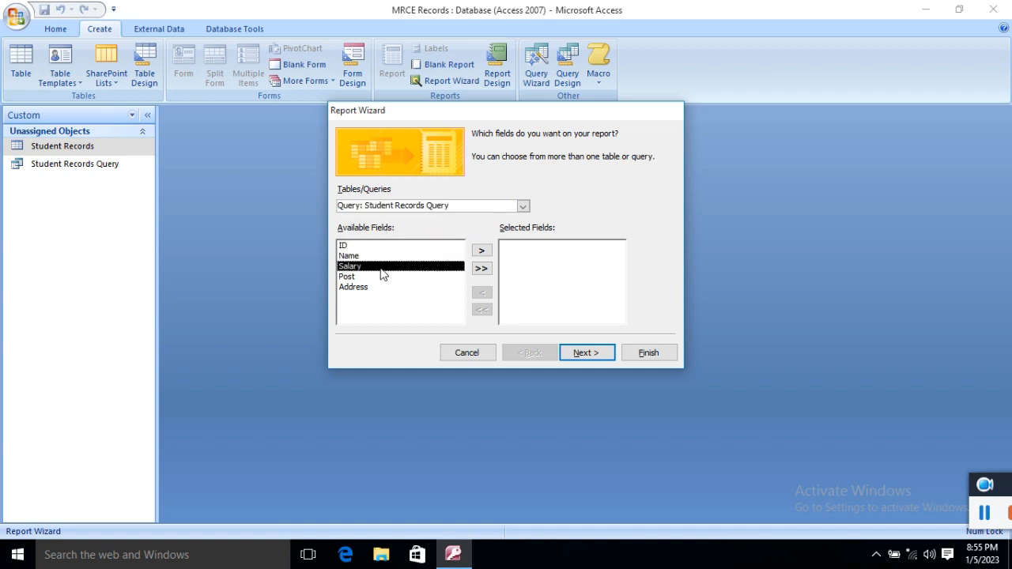
{"action": "left_click", "coordinate": [383, 287]}
{"action": "left_click", "coordinate": [373, 277]}
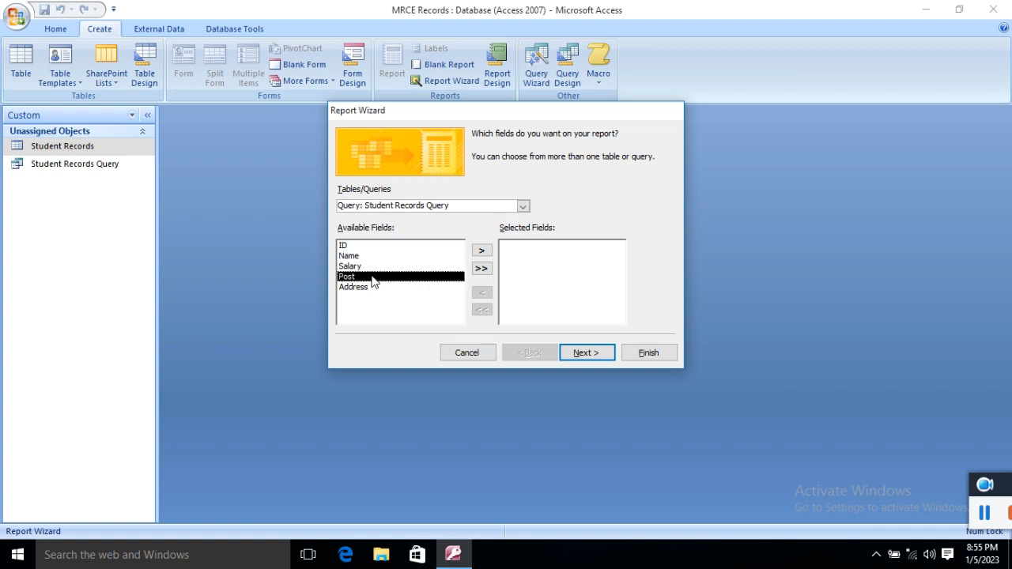
{"action": "left_click", "coordinate": [374, 257]}
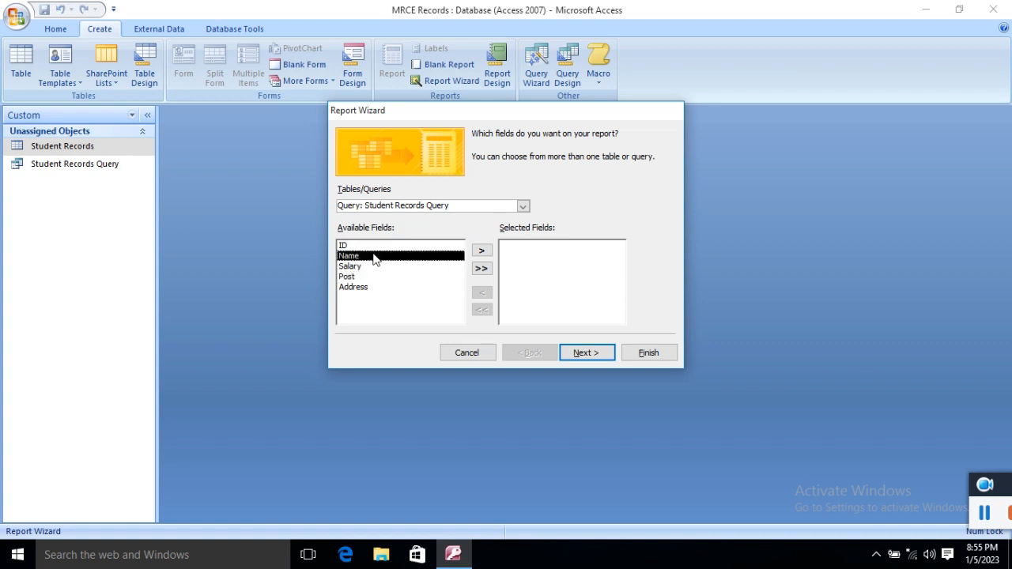
{"action": "left_click", "coordinate": [379, 267]}
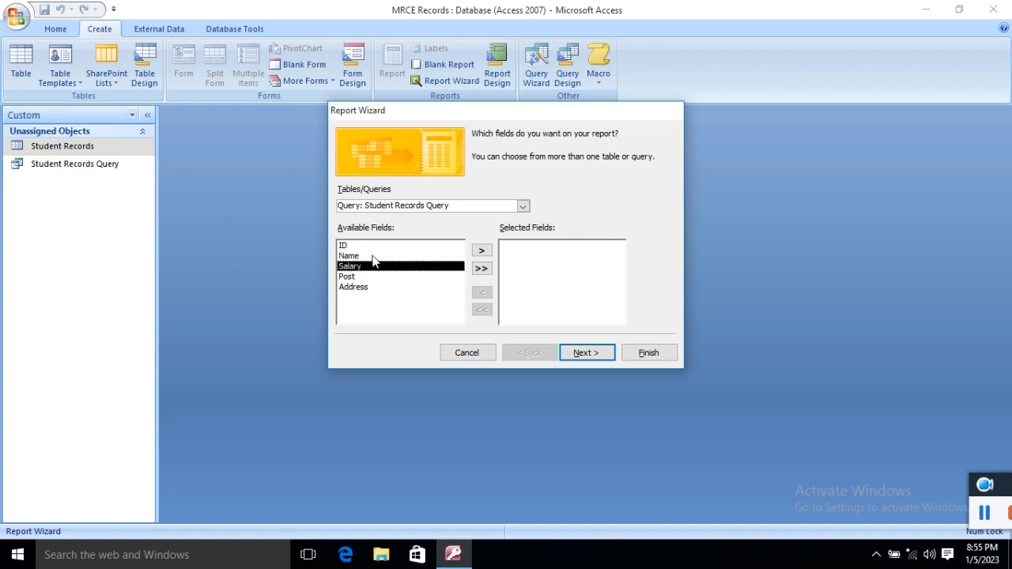
{"action": "left_click", "coordinate": [370, 247]}
{"action": "left_click", "coordinate": [479, 251]}
{"action": "left_click", "coordinate": [479, 252]}
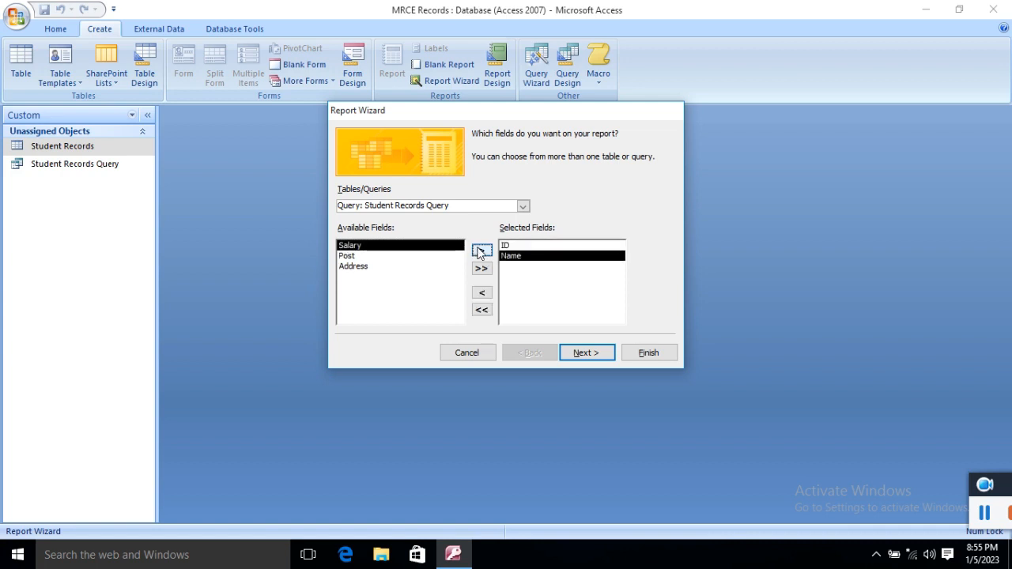
{"action": "left_click", "coordinate": [482, 253]}
{"action": "left_click", "coordinate": [482, 253]}
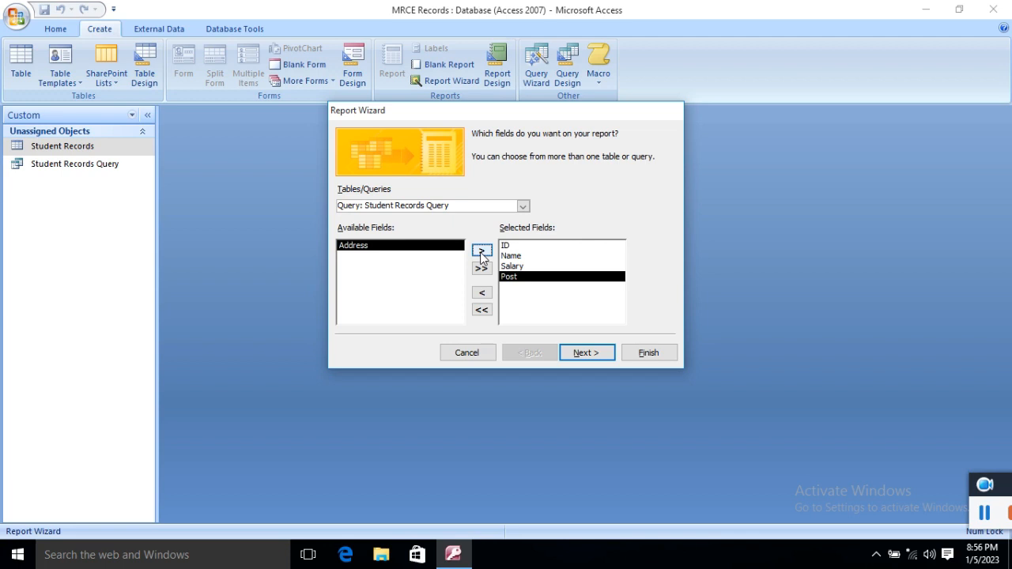
{"action": "left_click", "coordinate": [482, 251]}
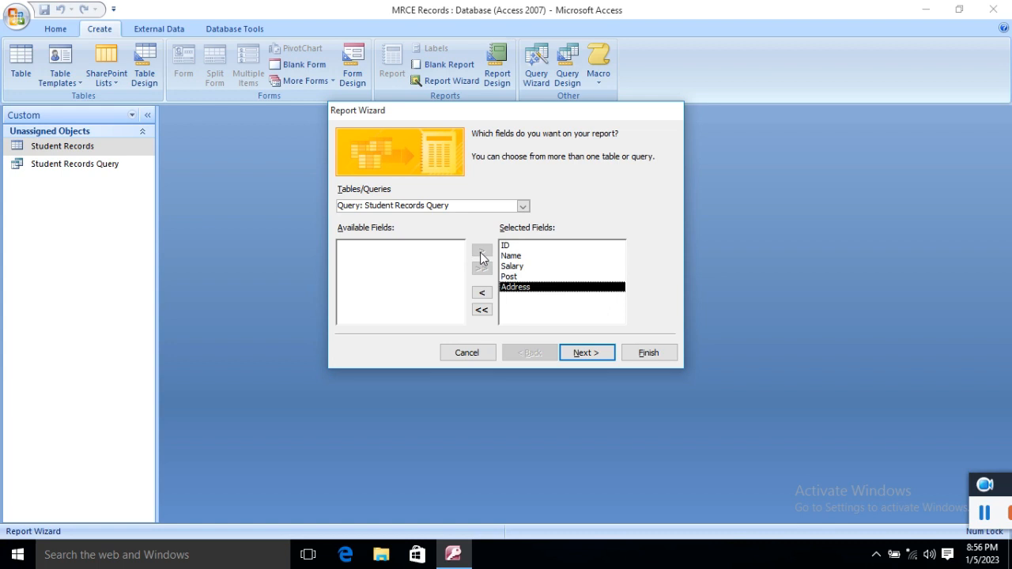
- Remove the Address field from the report's selected fields
{"action": "left_click", "coordinate": [529, 278]}
{"action": "left_click", "coordinate": [524, 269]}
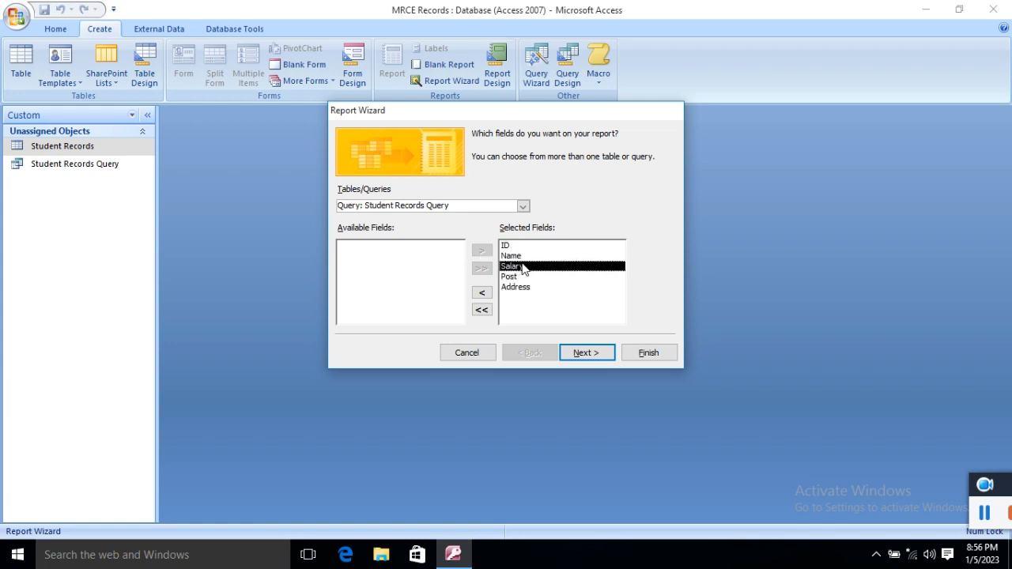
{"action": "left_click", "coordinate": [520, 260]}
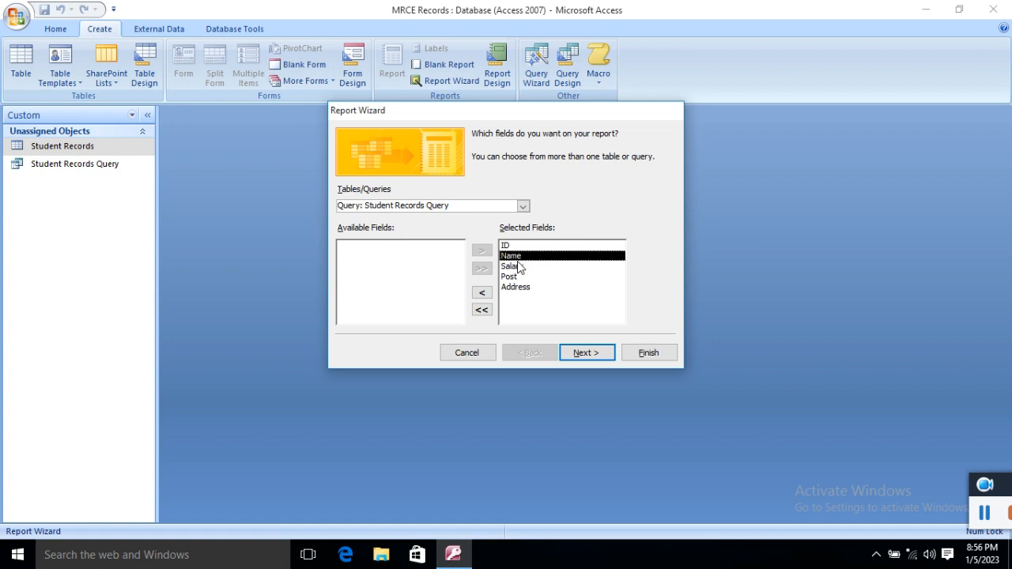
{"action": "left_click", "coordinate": [523, 287]}
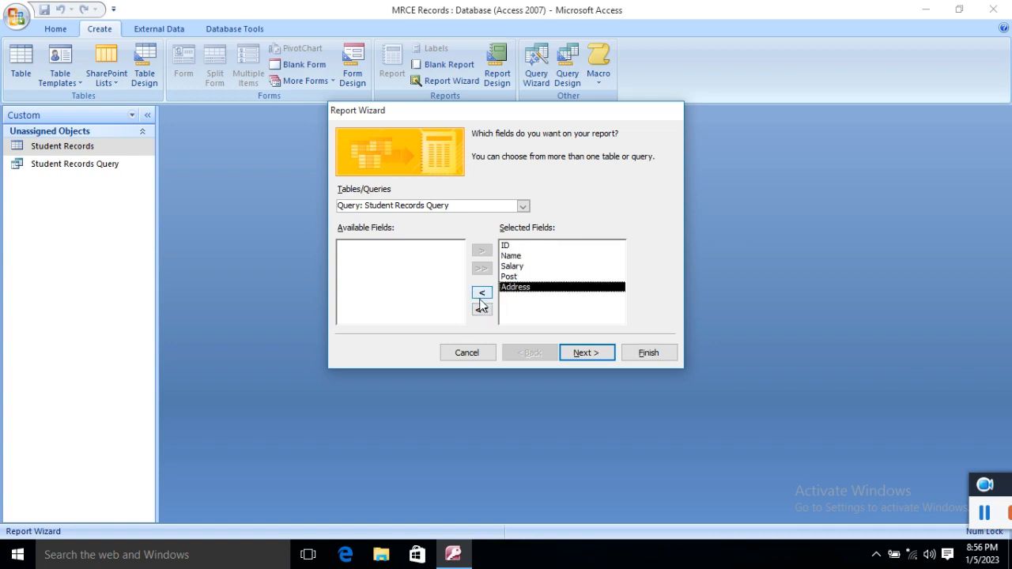
{"action": "left_click", "coordinate": [481, 294]}
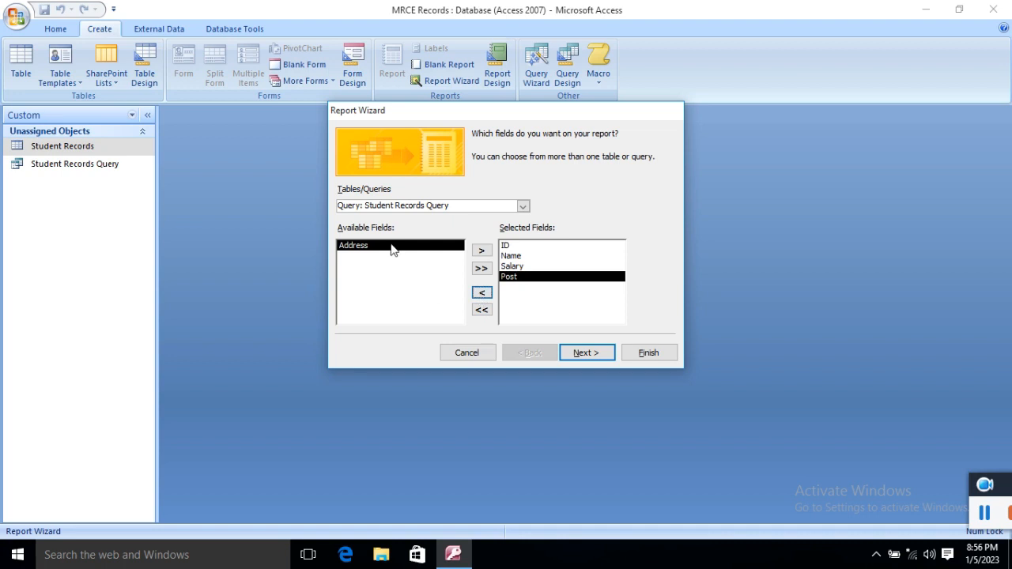
- Return the Post and Address fields to the report's selected fields and accept the field selection
{"action": "left_click", "coordinate": [482, 294]}
{"action": "left_click", "coordinate": [481, 251]}
{"action": "left_click", "coordinate": [481, 251]}
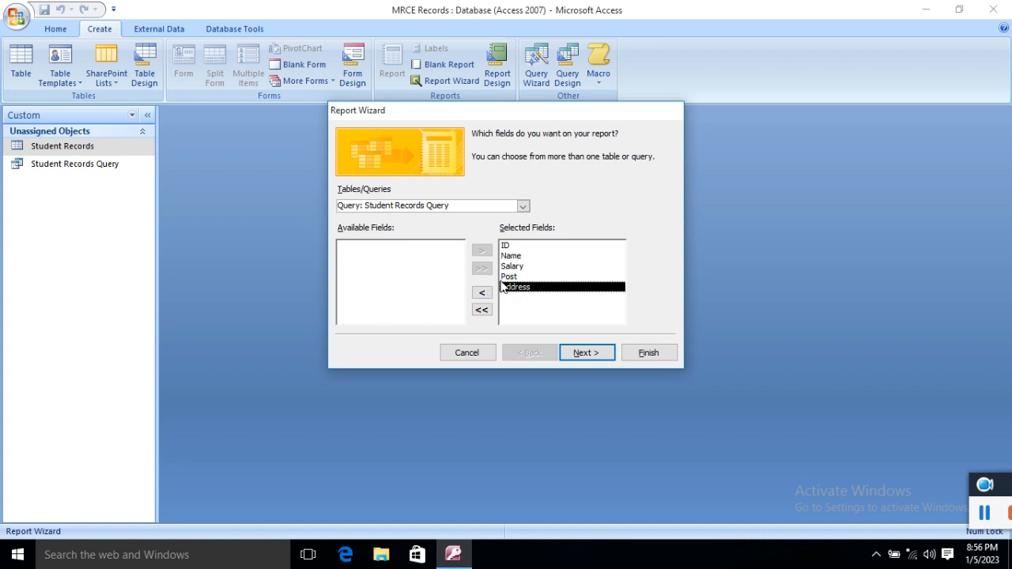
{"action": "left_click", "coordinate": [577, 354]}
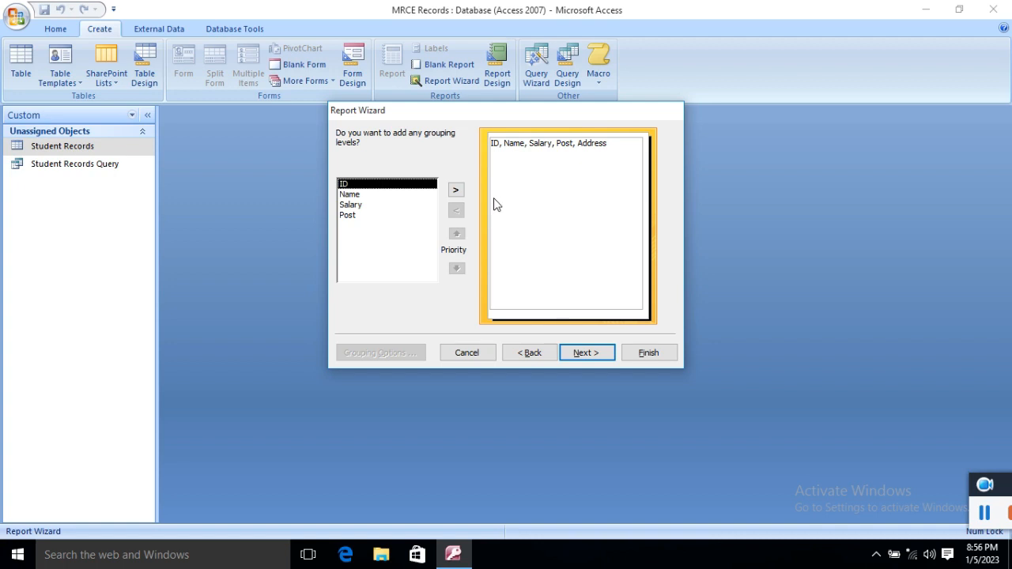
- Examine the ID, Name, Salary and Post fields offered as grouping levels for the report
{"action": "left_click", "coordinate": [396, 194]}
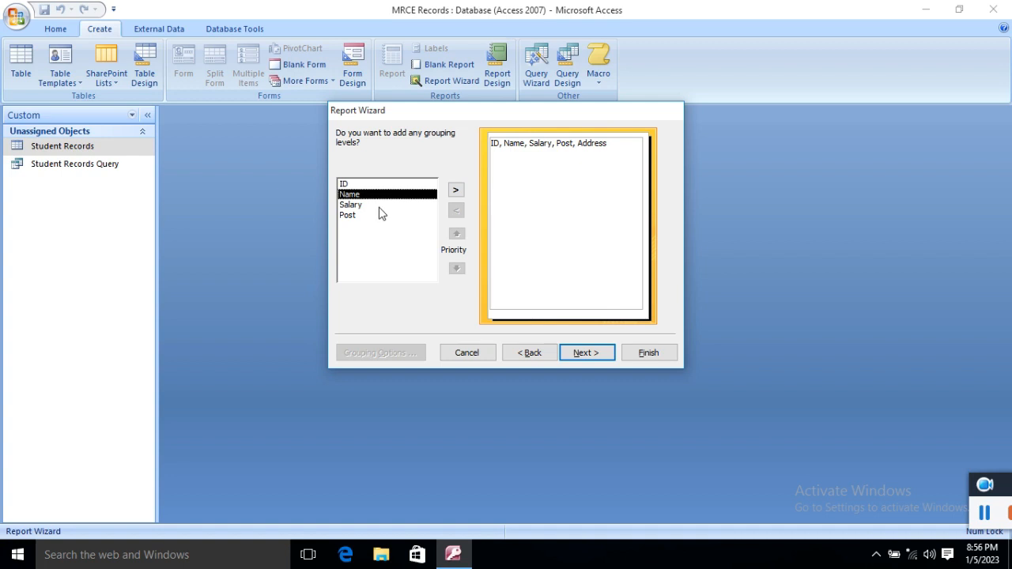
{"action": "left_click", "coordinate": [378, 206]}
{"action": "left_click", "coordinate": [373, 185]}
{"action": "left_click", "coordinate": [373, 195]}
{"action": "left_click", "coordinate": [374, 204]}
{"action": "left_click", "coordinate": [367, 216]}
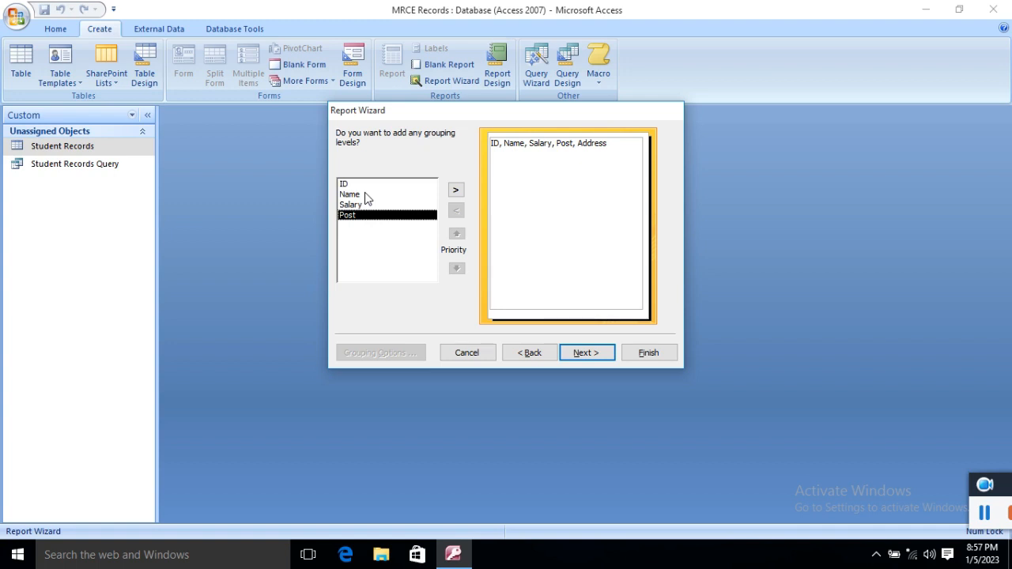
{"action": "left_click", "coordinate": [366, 196]}
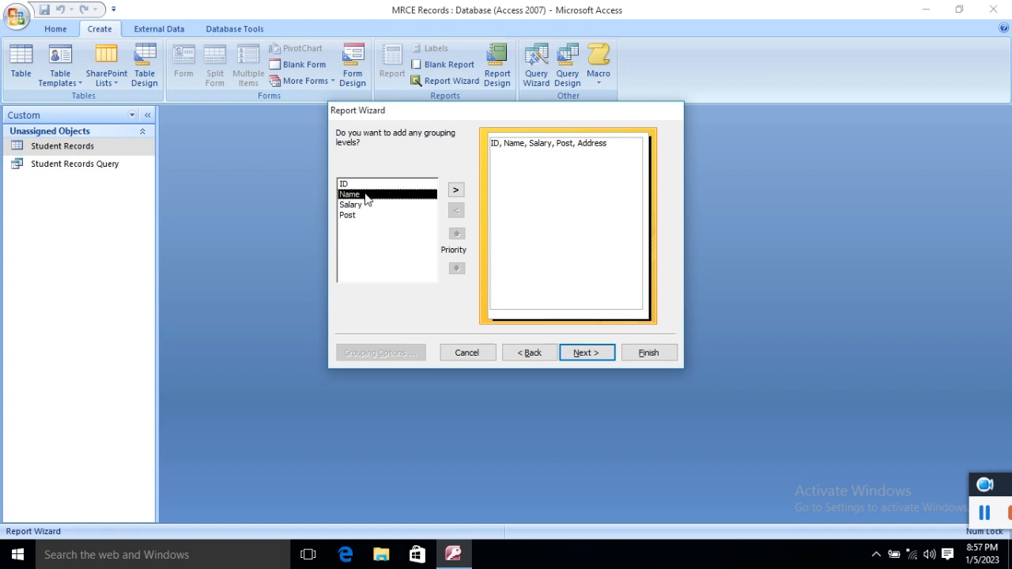
{"action": "left_click", "coordinate": [365, 207]}
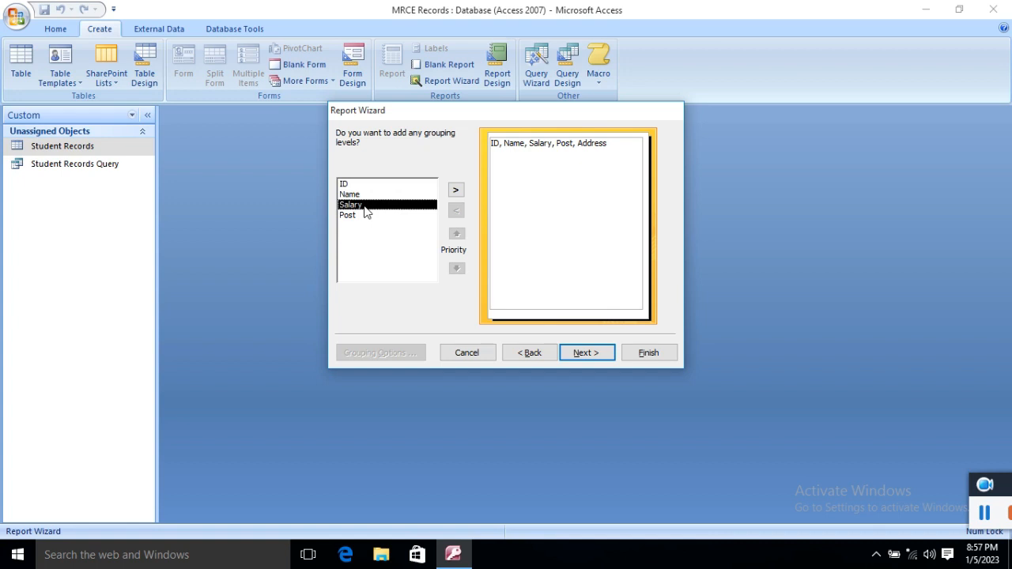
{"action": "left_click", "coordinate": [366, 216]}
{"action": "left_click", "coordinate": [365, 206]}
{"action": "left_click", "coordinate": [364, 196]}
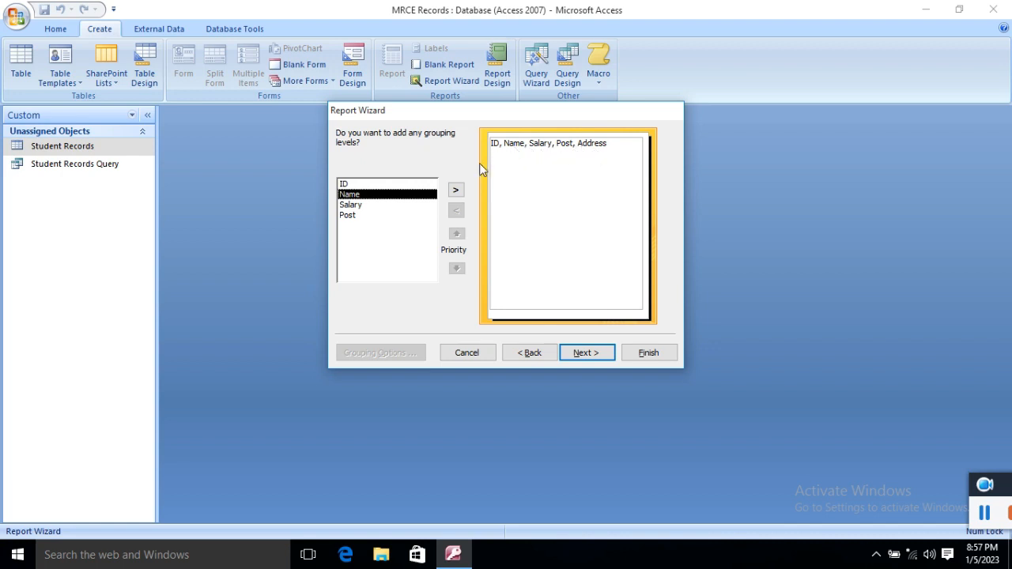
- Add the Salary field as the report's grouping level
{"action": "left_click", "coordinate": [372, 189]}
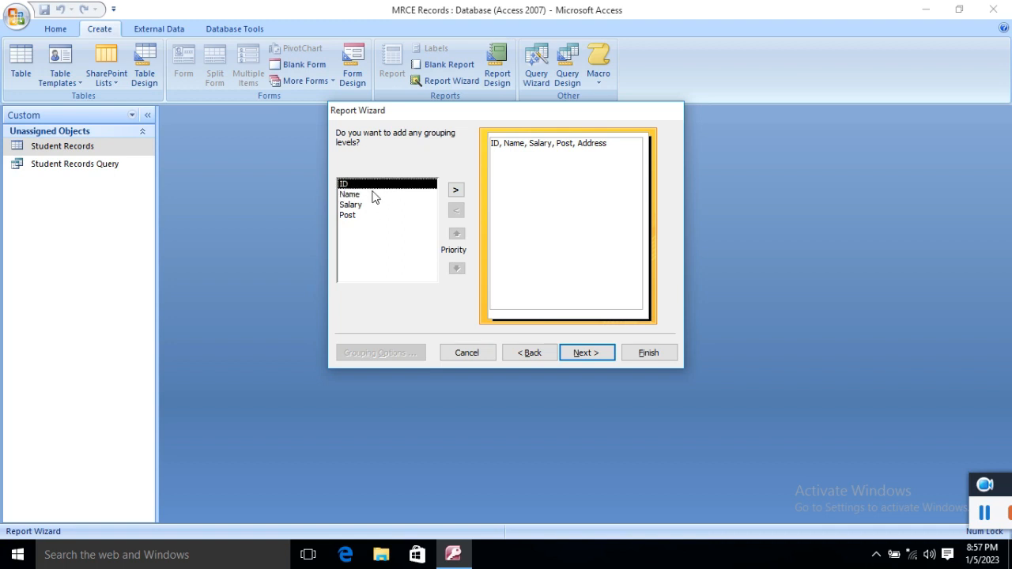
{"action": "left_click", "coordinate": [374, 196]}
{"action": "left_click", "coordinate": [373, 206]}
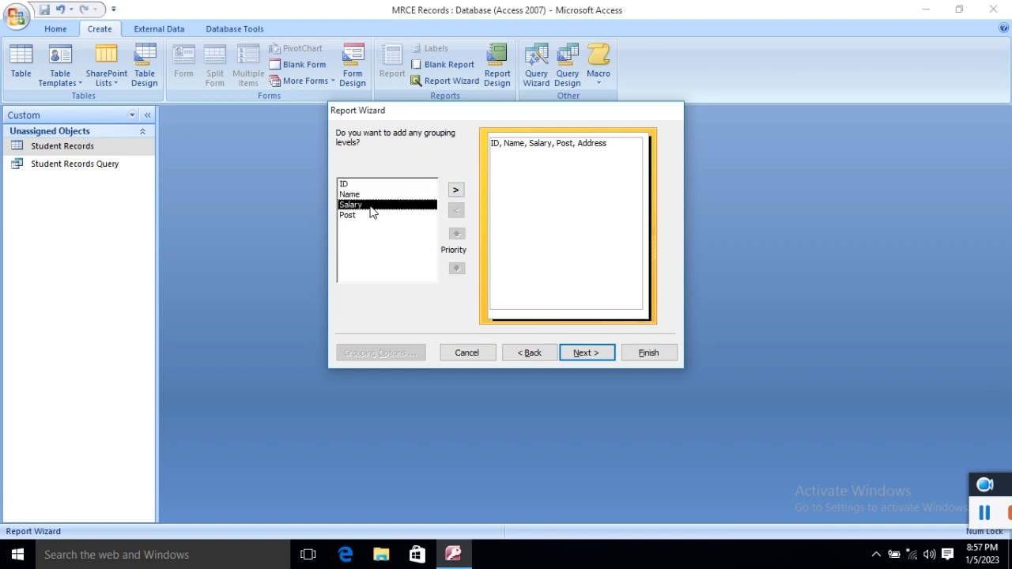
{"action": "left_click", "coordinate": [456, 190]}
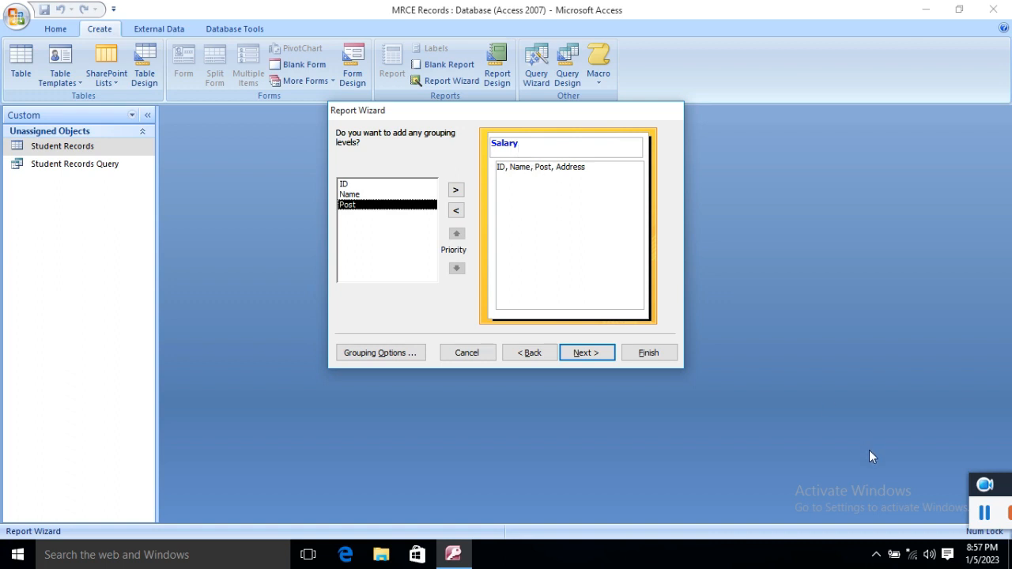
{"action": "left_click", "coordinate": [984, 514]}
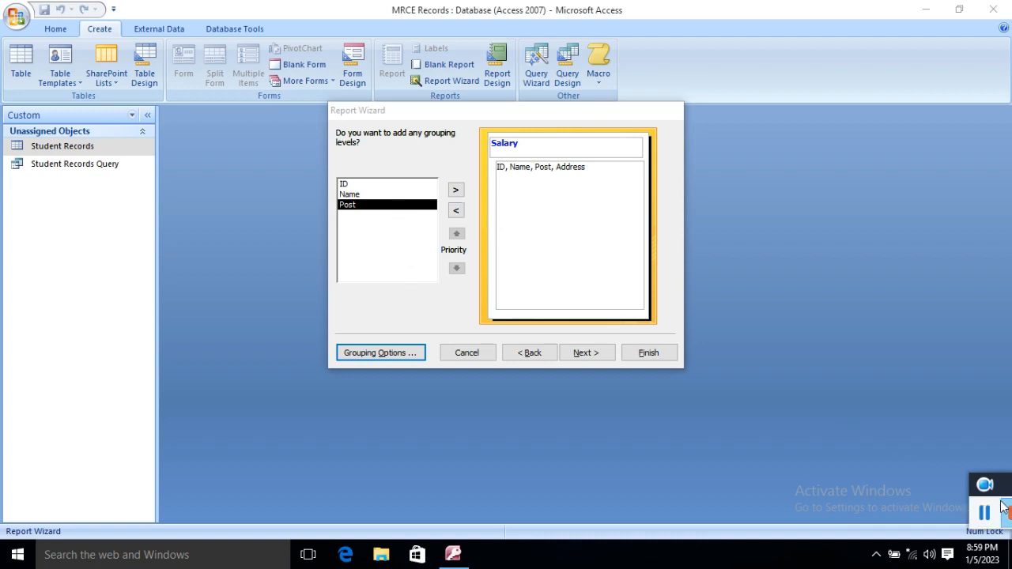
{"action": "mouse_move", "coordinate": [981, 502]}
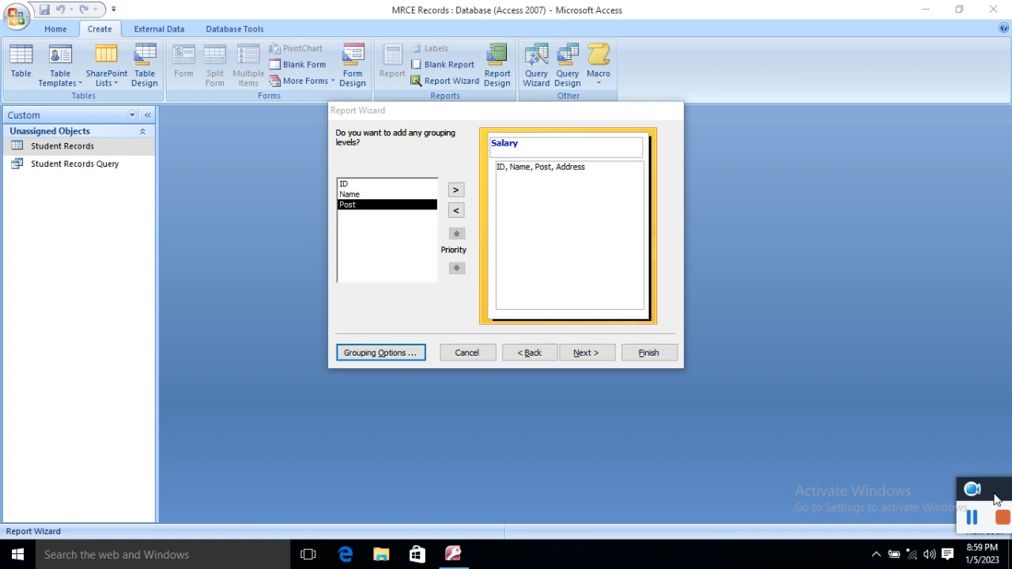
- Accept the grouping and sort the detail records by ID, Name and Post, all in ascending order
{"action": "left_click", "coordinate": [584, 352]}
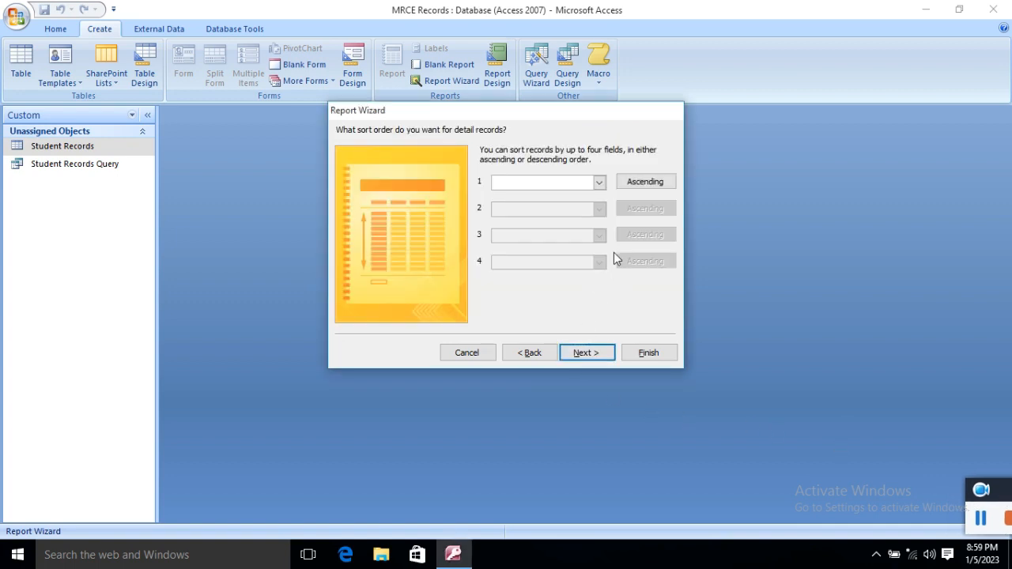
{"action": "left_click", "coordinate": [599, 183]}
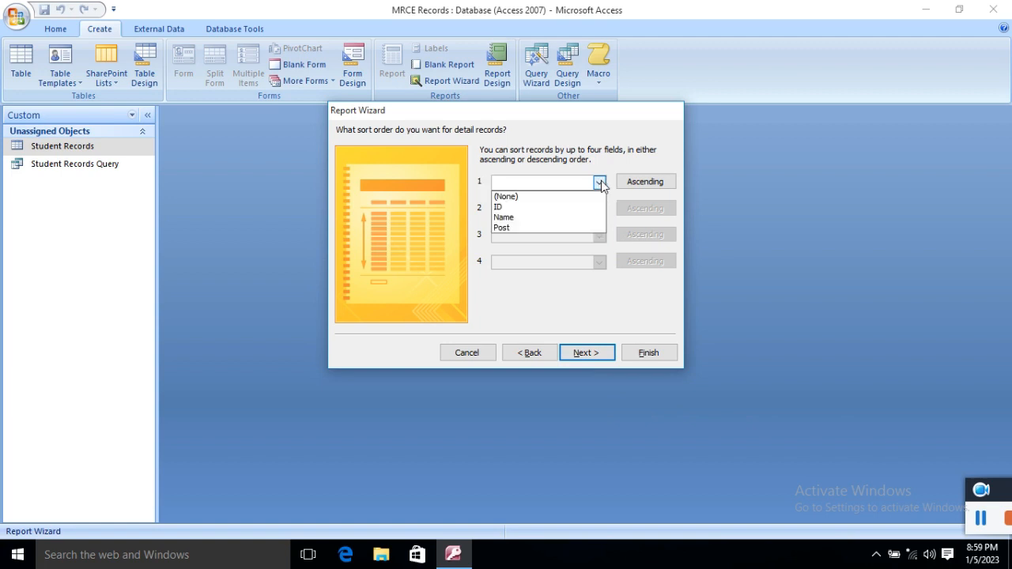
{"action": "left_click", "coordinate": [560, 208]}
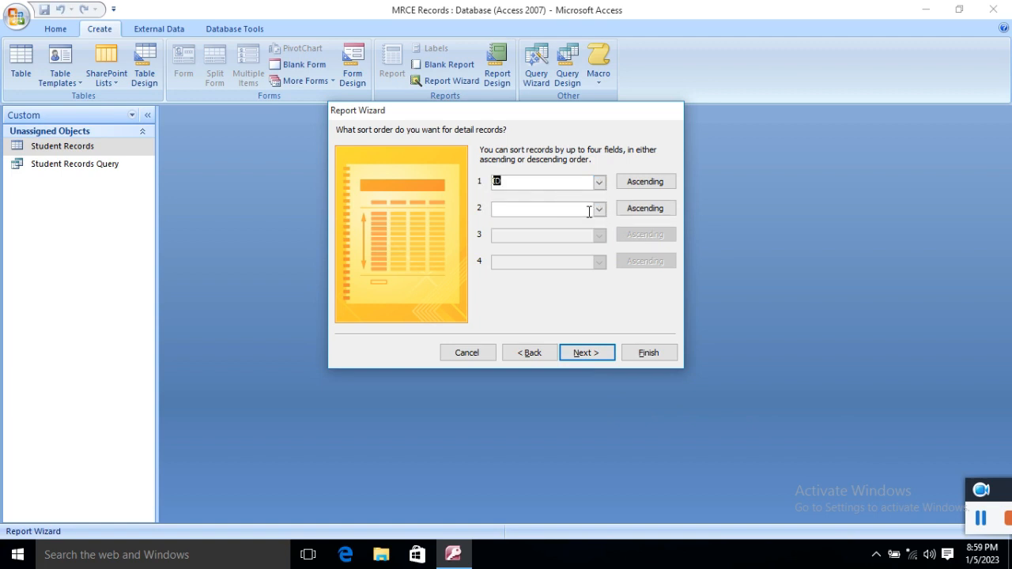
{"action": "left_click", "coordinate": [598, 209]}
{"action": "left_click", "coordinate": [565, 244]}
{"action": "left_click", "coordinate": [599, 235]}
{"action": "left_click", "coordinate": [542, 281]}
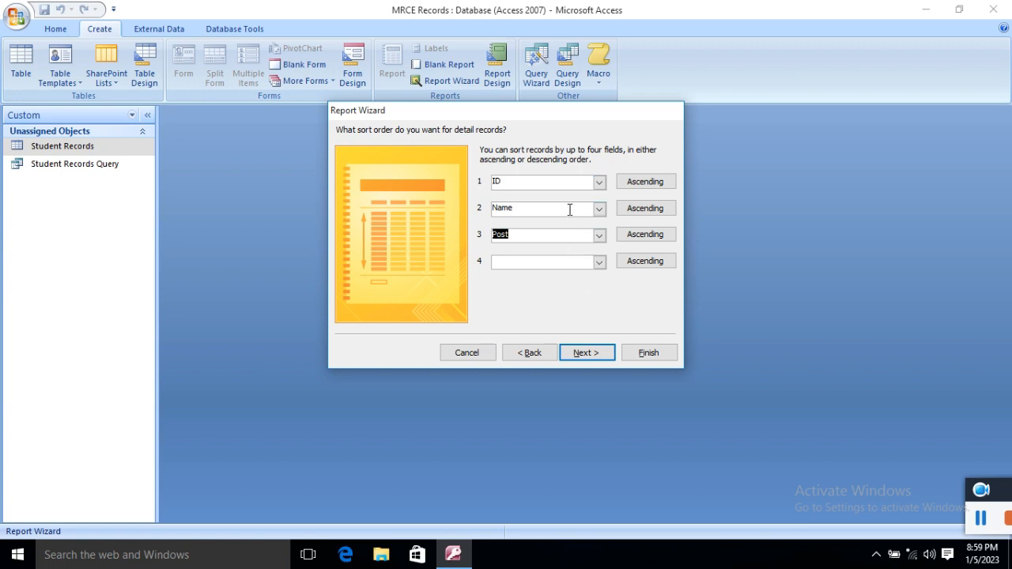
{"action": "left_click", "coordinate": [587, 351]}
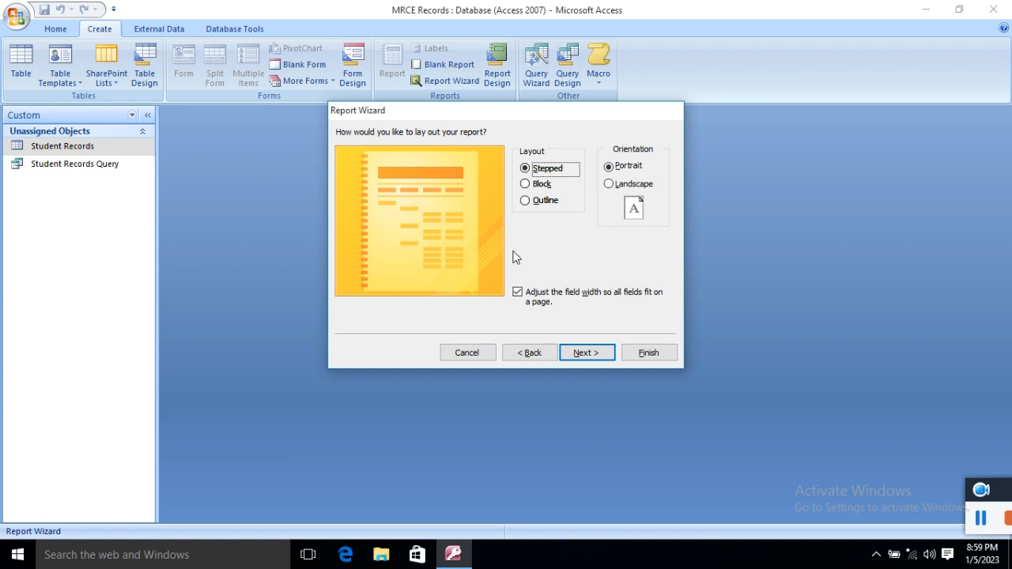
- Try the Block and Outline layouts for the report and return to the Stepped layout
{"action": "left_click", "coordinate": [542, 185]}
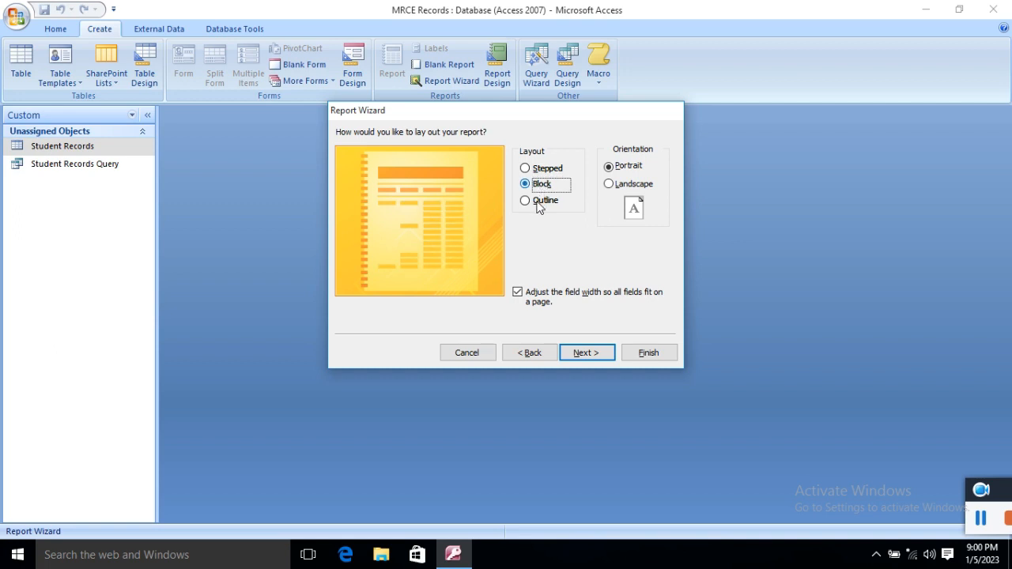
{"action": "left_click", "coordinate": [530, 202]}
{"action": "left_click", "coordinate": [526, 170]}
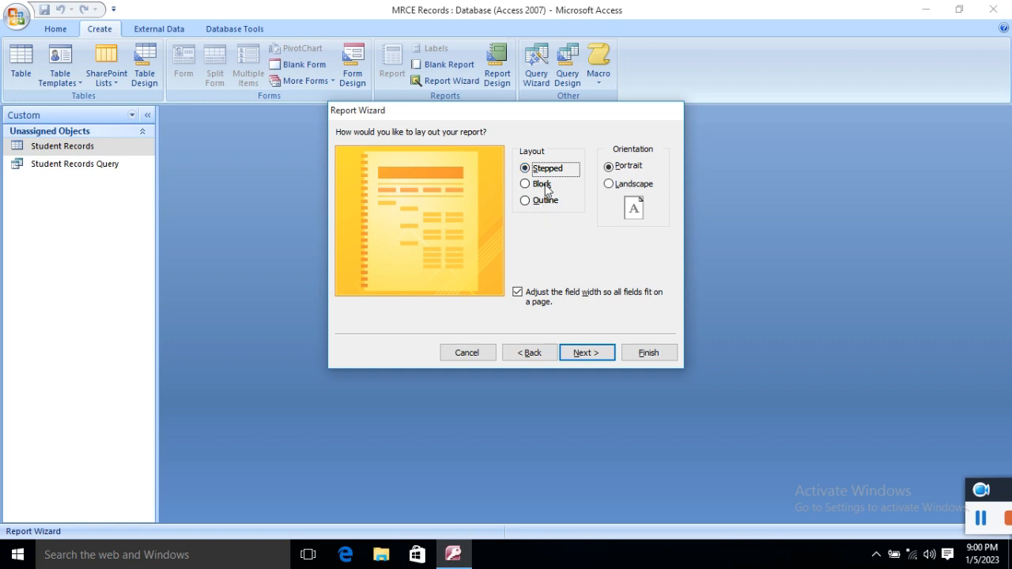
- Compare Portrait and Landscape orientations for the report and accept the Stepped layout in Portrait
{"action": "left_click", "coordinate": [630, 166]}
{"action": "left_click", "coordinate": [629, 183]}
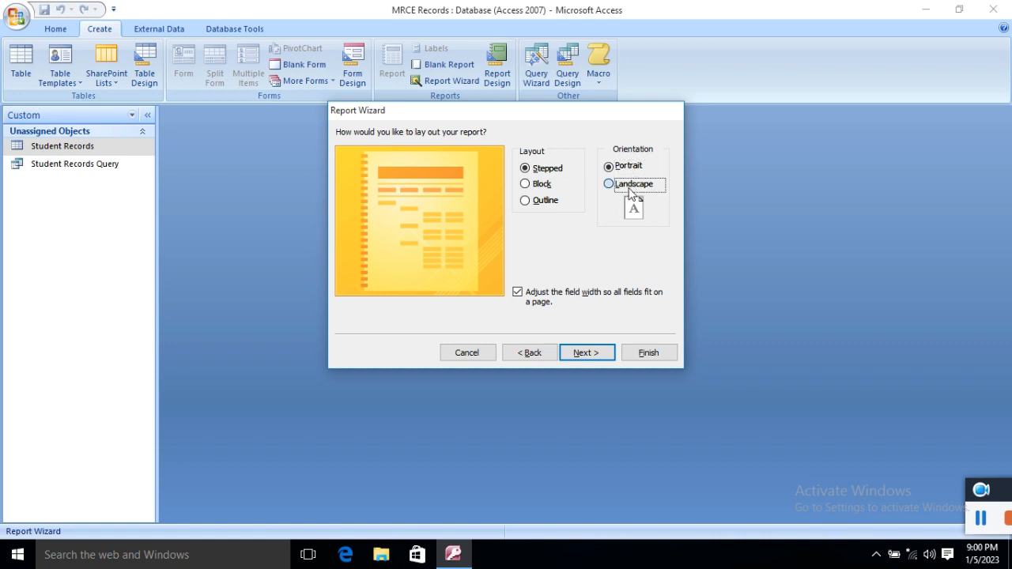
{"action": "left_click", "coordinate": [620, 173]}
{"action": "left_click", "coordinate": [624, 187]}
{"action": "left_click", "coordinate": [622, 173]}
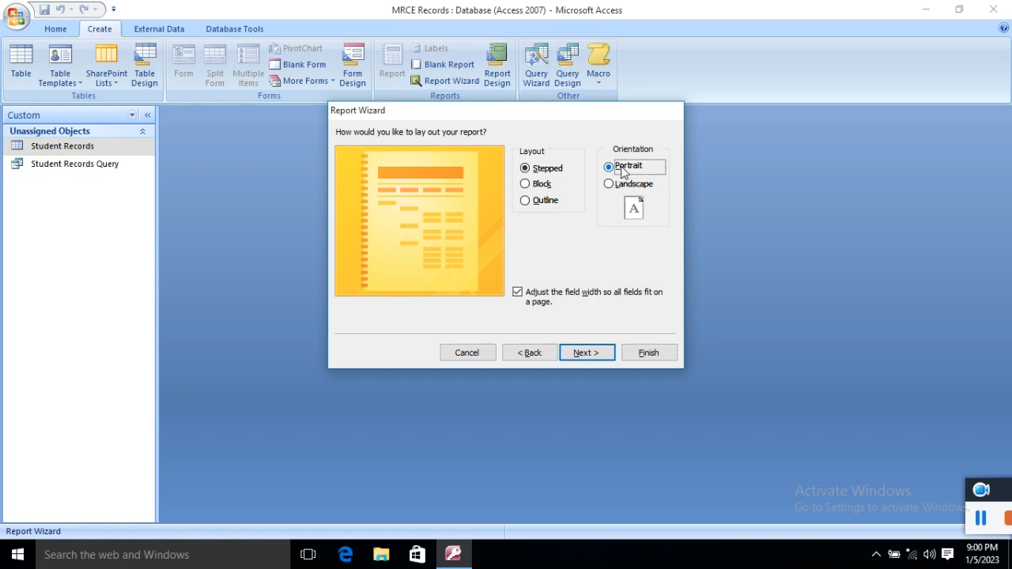
{"action": "left_click", "coordinate": [625, 187]}
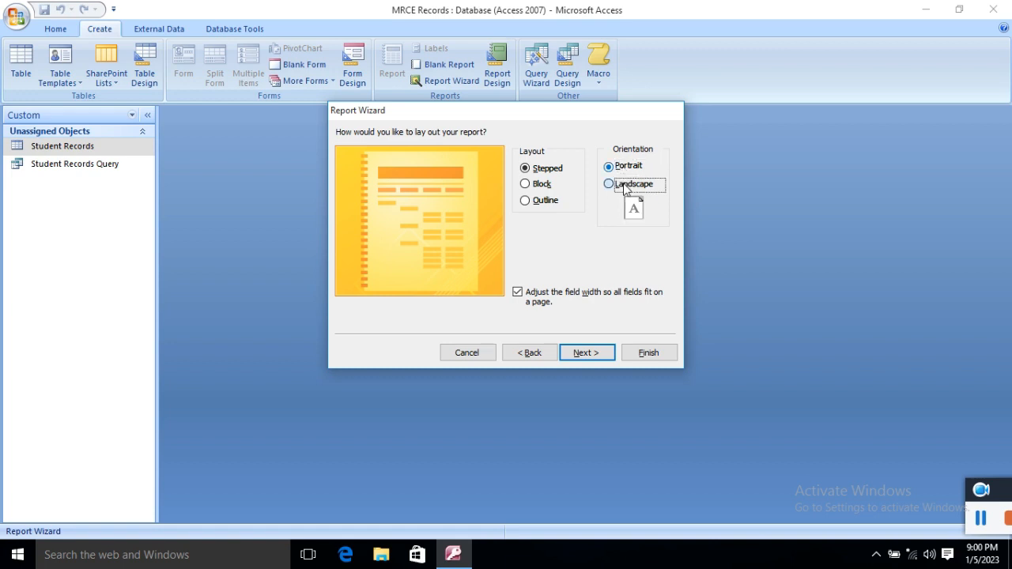
{"action": "left_click", "coordinate": [623, 172]}
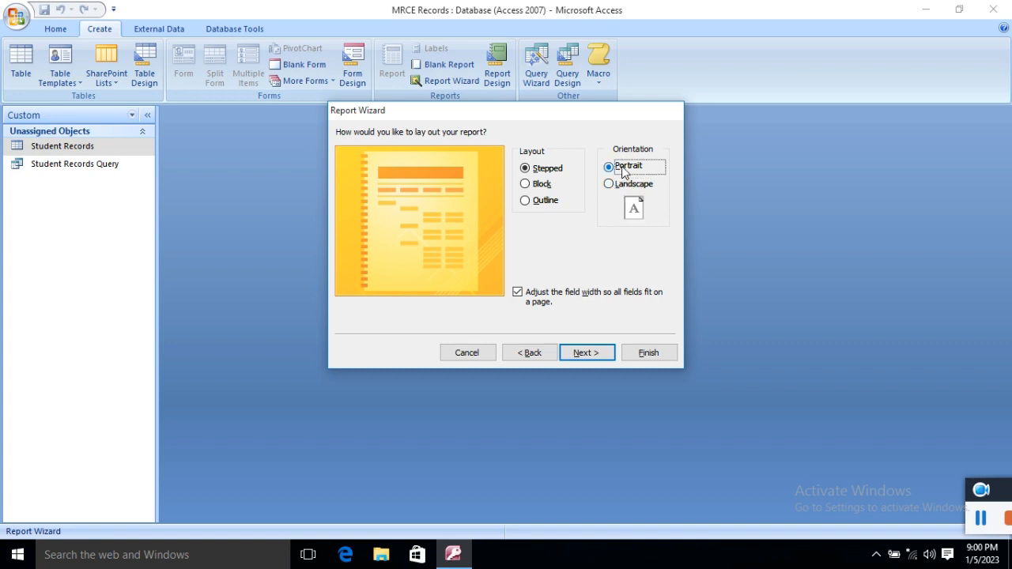
{"action": "left_click", "coordinate": [635, 188]}
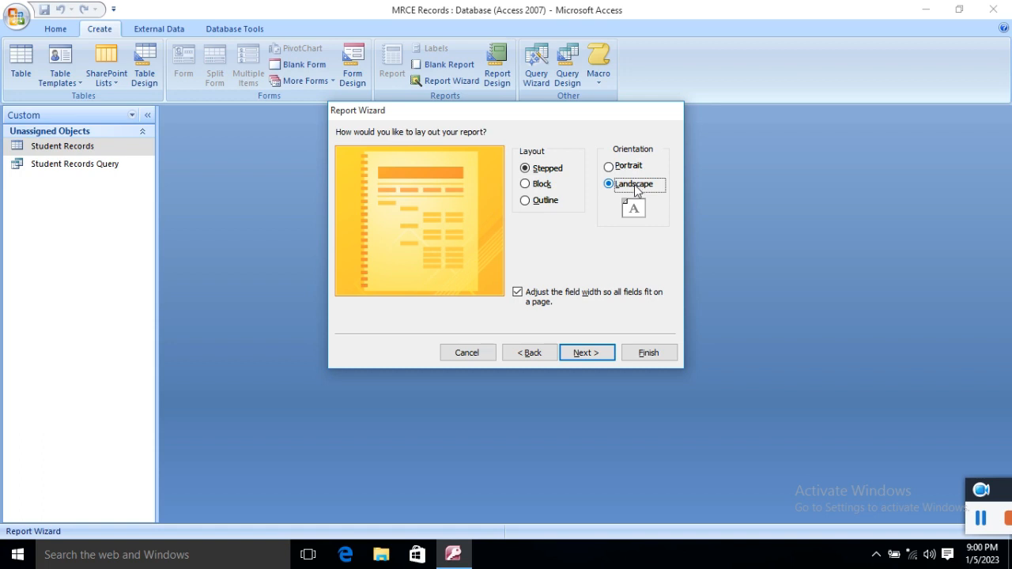
{"action": "left_click", "coordinate": [629, 167]}
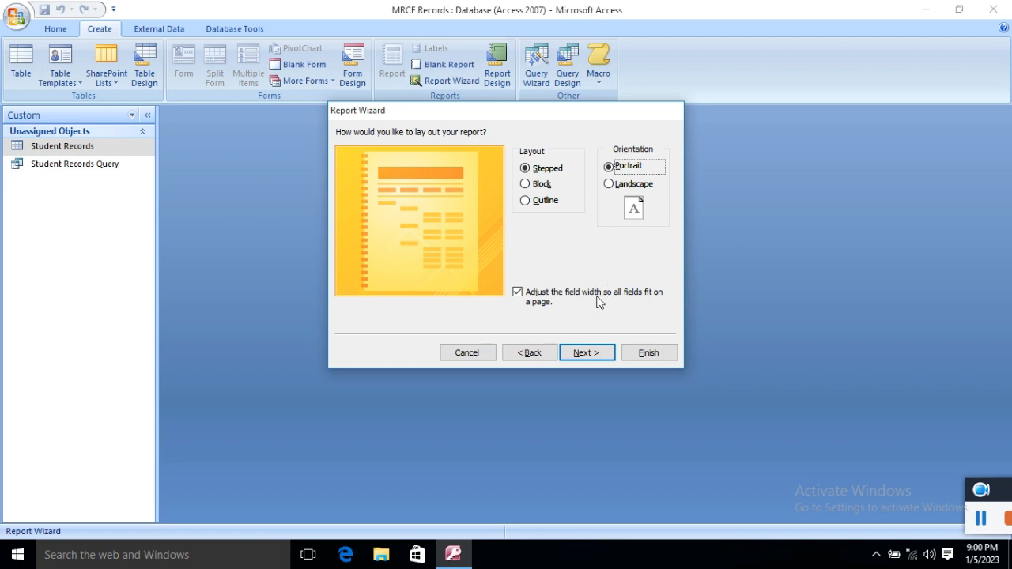
{"action": "left_click", "coordinate": [585, 352]}
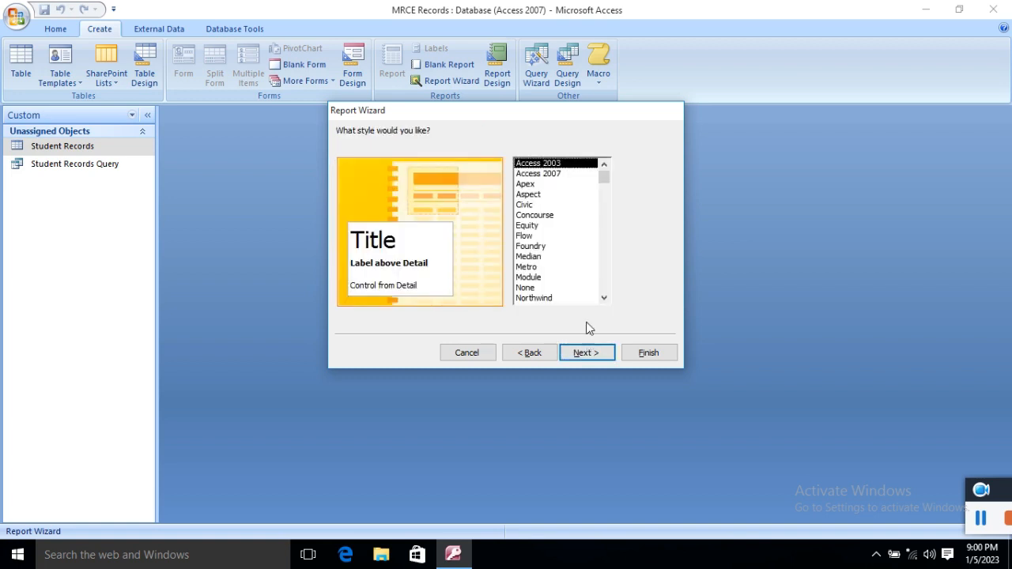
- Preview the report styles in the first part of the style list, from Access 2007 through Module
{"action": "left_click", "coordinate": [552, 174]}
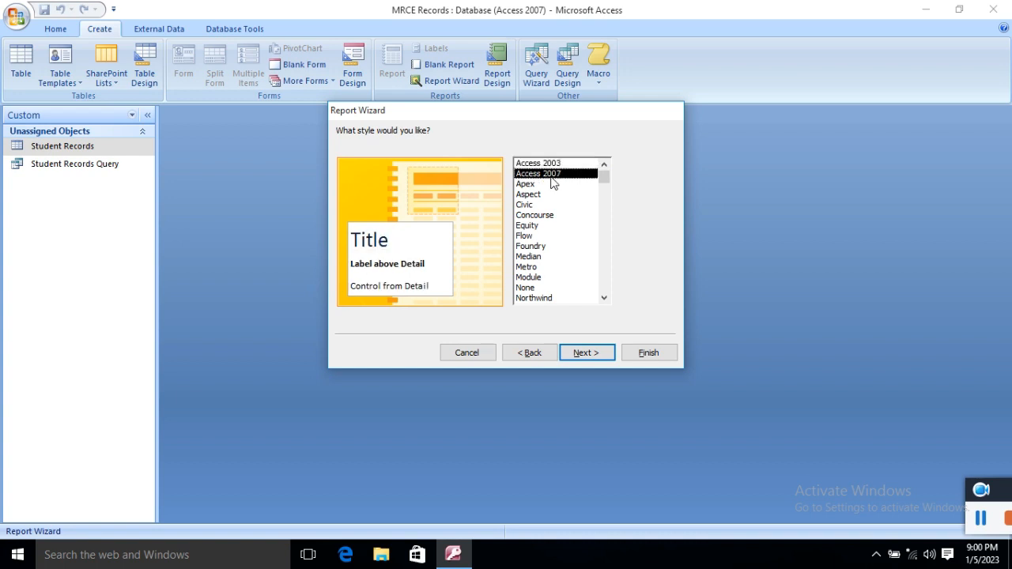
{"action": "left_click", "coordinate": [529, 185]}
{"action": "left_click", "coordinate": [531, 195]}
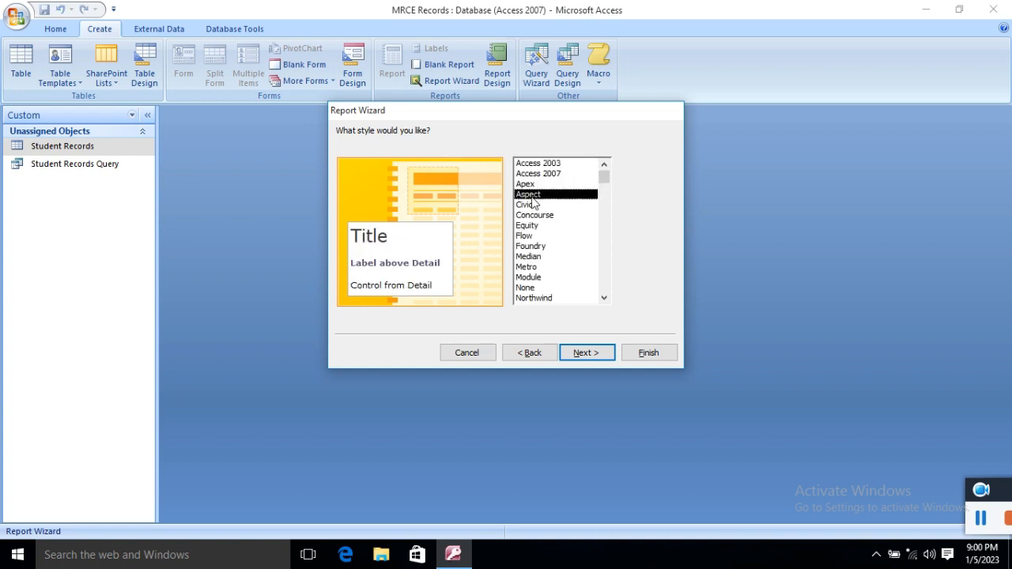
{"action": "left_click", "coordinate": [535, 206]}
{"action": "left_click", "coordinate": [541, 216]}
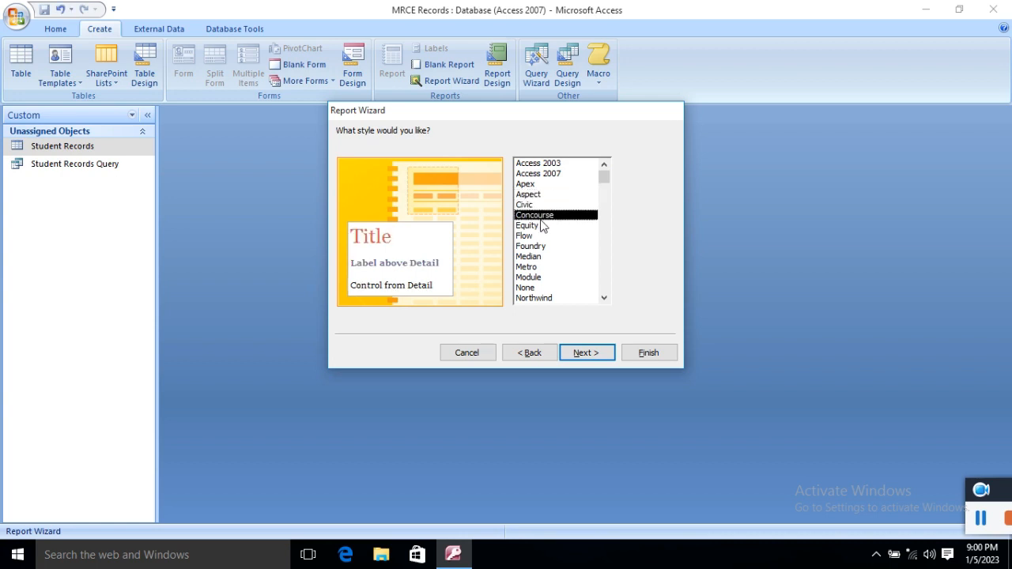
{"action": "left_click", "coordinate": [537, 226]}
{"action": "left_click", "coordinate": [535, 236]}
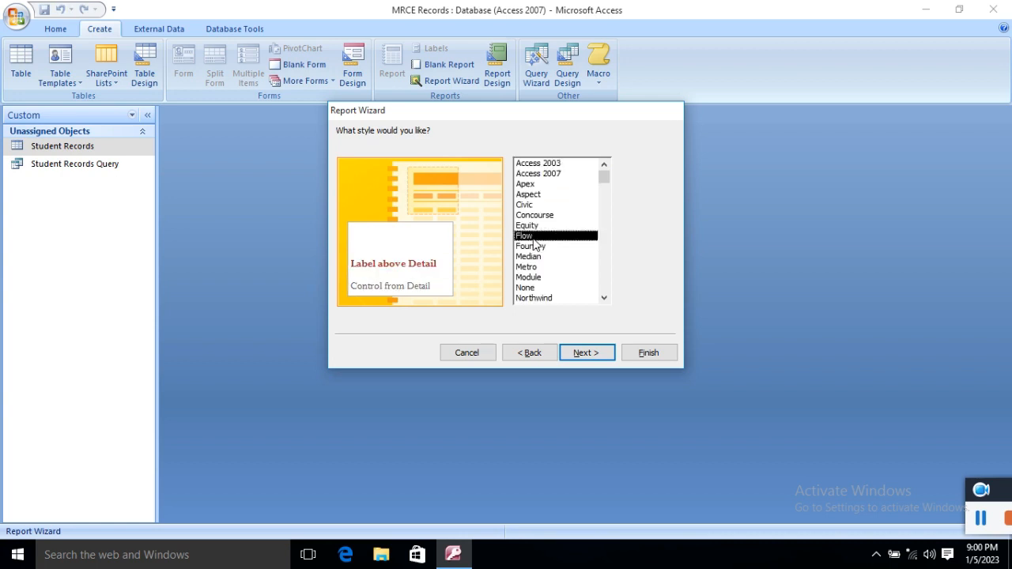
{"action": "left_click", "coordinate": [535, 246]}
{"action": "left_click", "coordinate": [533, 267]}
{"action": "left_click", "coordinate": [530, 277]}
{"action": "left_click", "coordinate": [532, 268]}
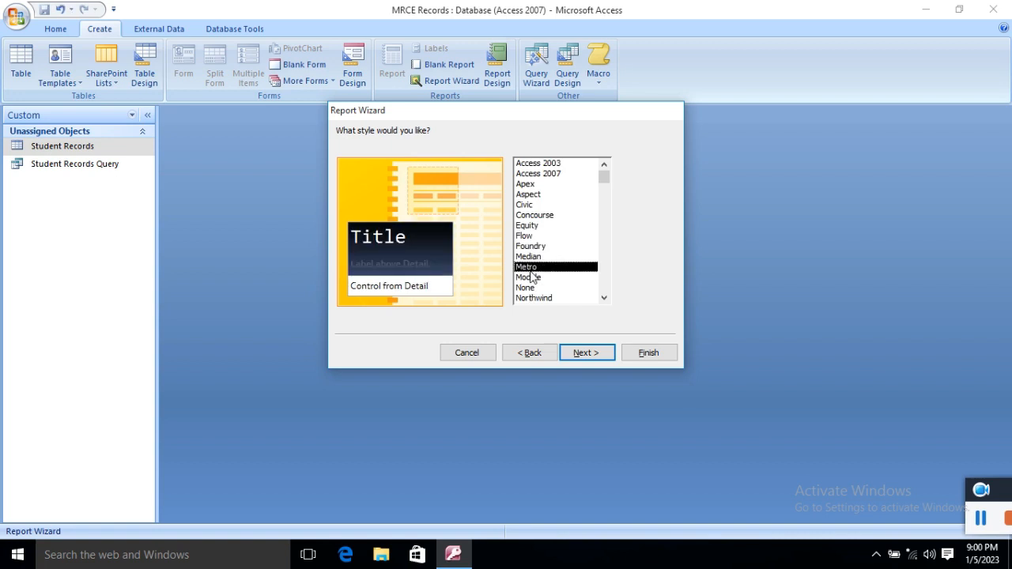
- Compare the Verve, Urban and Trek styles at the end of the list and apply the Windows Vista style to the report
{"action": "left_click_drag", "start_coordinate": [605, 179], "coordinate": [601, 305]}
{"action": "left_click", "coordinate": [528, 288]}
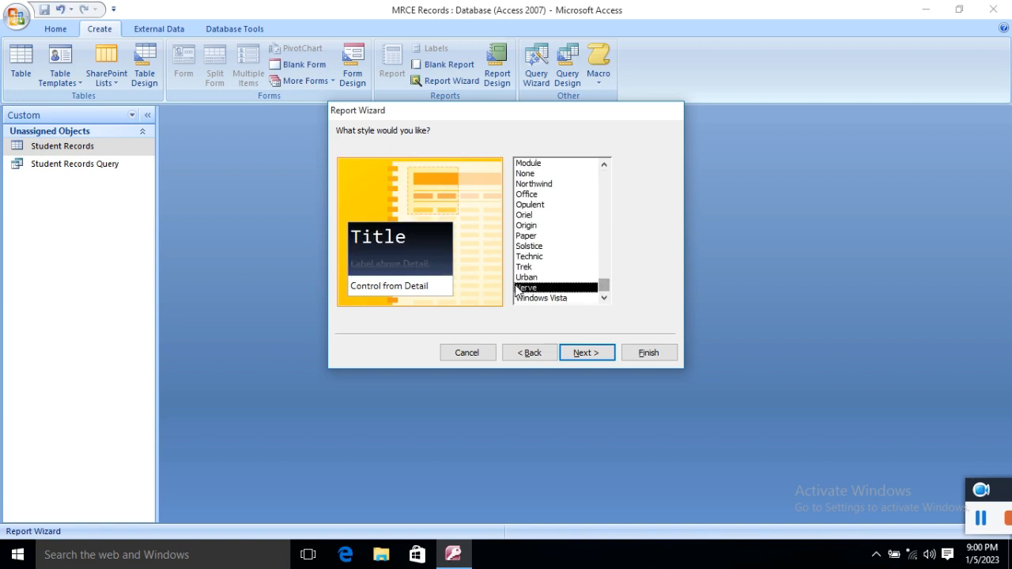
{"action": "left_click", "coordinate": [536, 299]}
{"action": "left_click", "coordinate": [532, 278]}
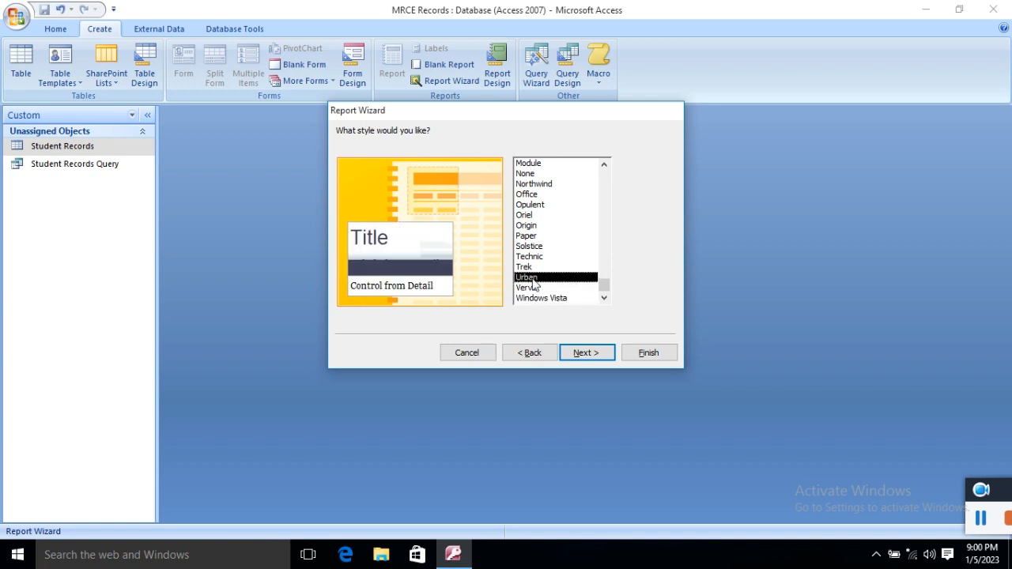
{"action": "left_click", "coordinate": [534, 267]}
{"action": "left_click", "coordinate": [545, 298]}
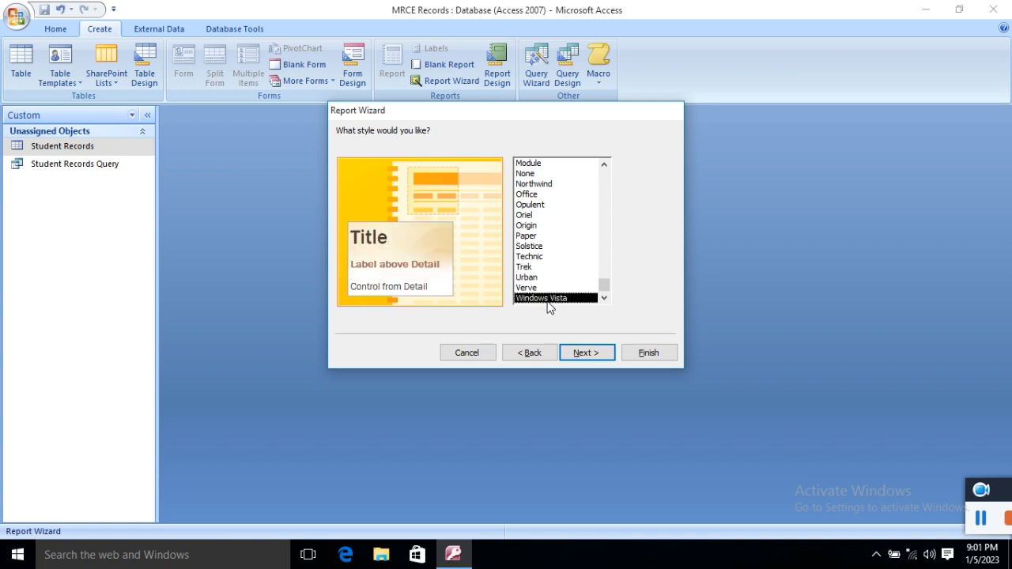
{"action": "left_click", "coordinate": [575, 355]}
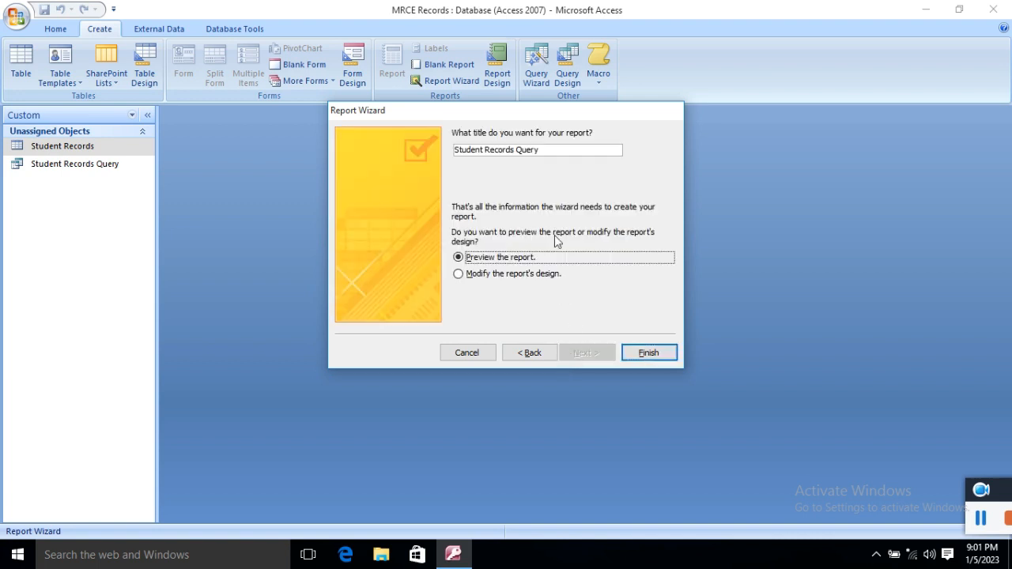
- Keep the title Student Records Query, choose to modify the report's design, and finish the Report Wizard
{"action": "double_click", "coordinate": [567, 154]}
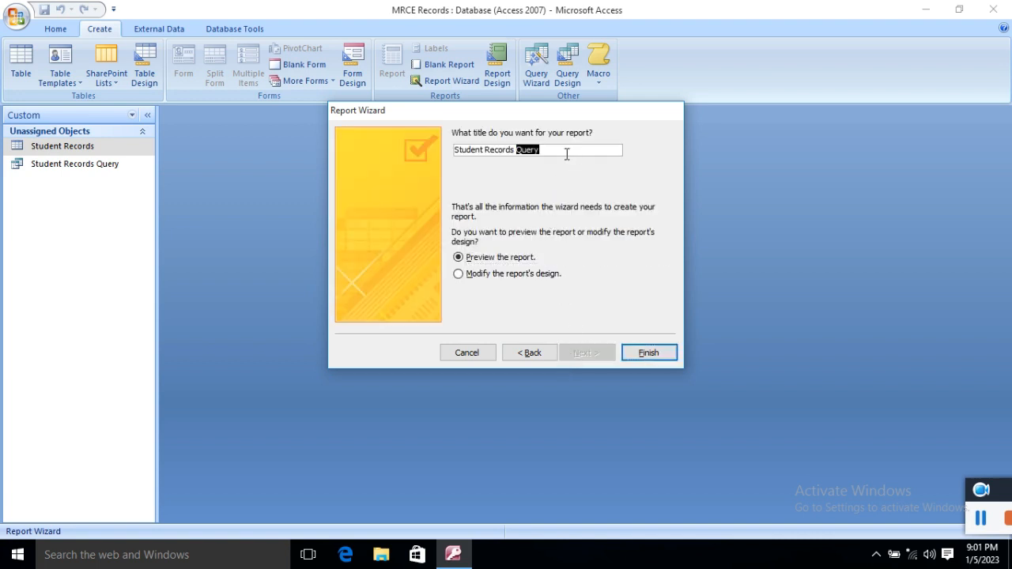
{"action": "left_click_drag", "start_coordinate": [563, 152], "coordinate": [434, 143]}
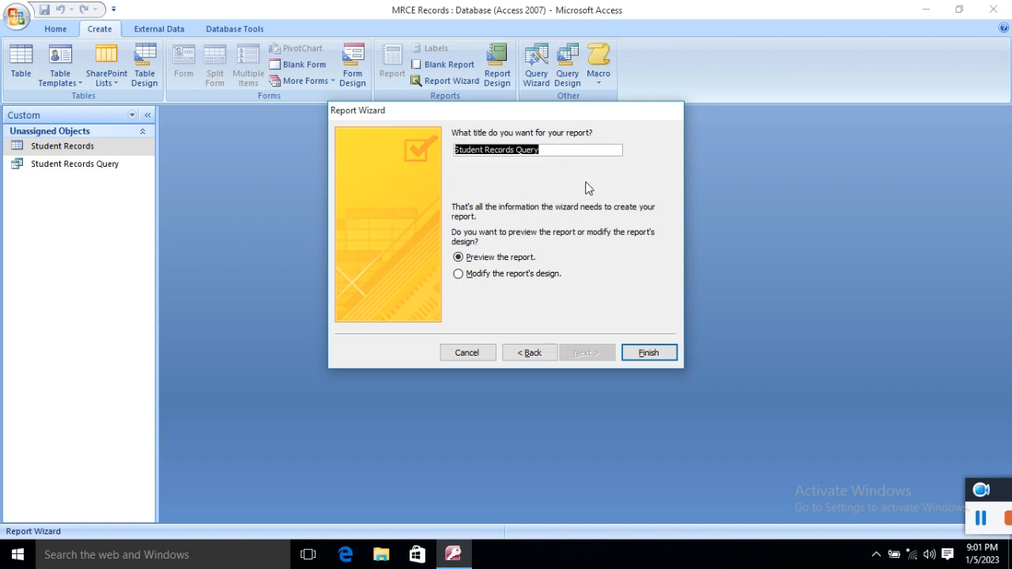
{"action": "left_click", "coordinate": [553, 151]}
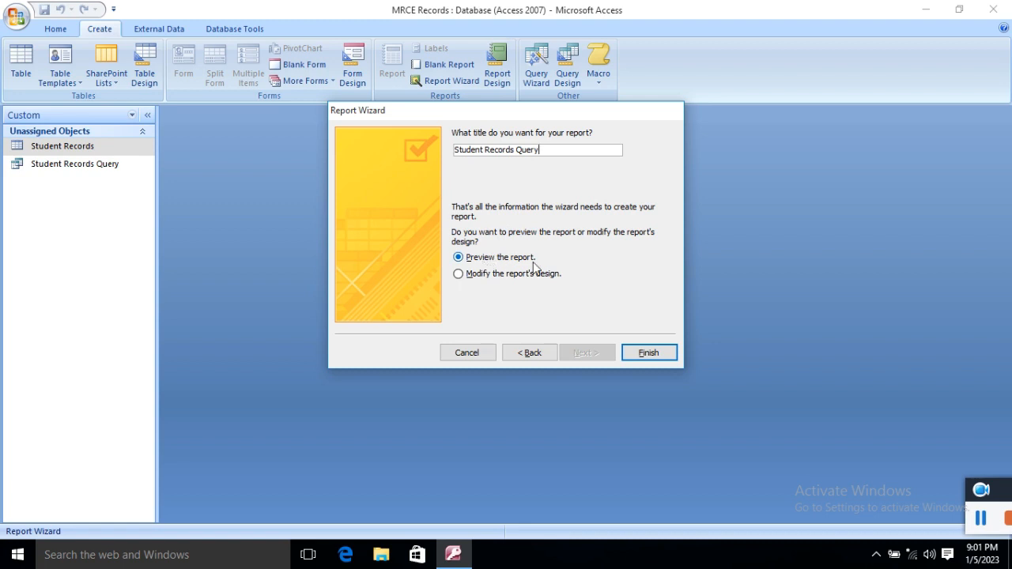
{"action": "left_click", "coordinate": [488, 276]}
{"action": "left_click", "coordinate": [490, 264]}
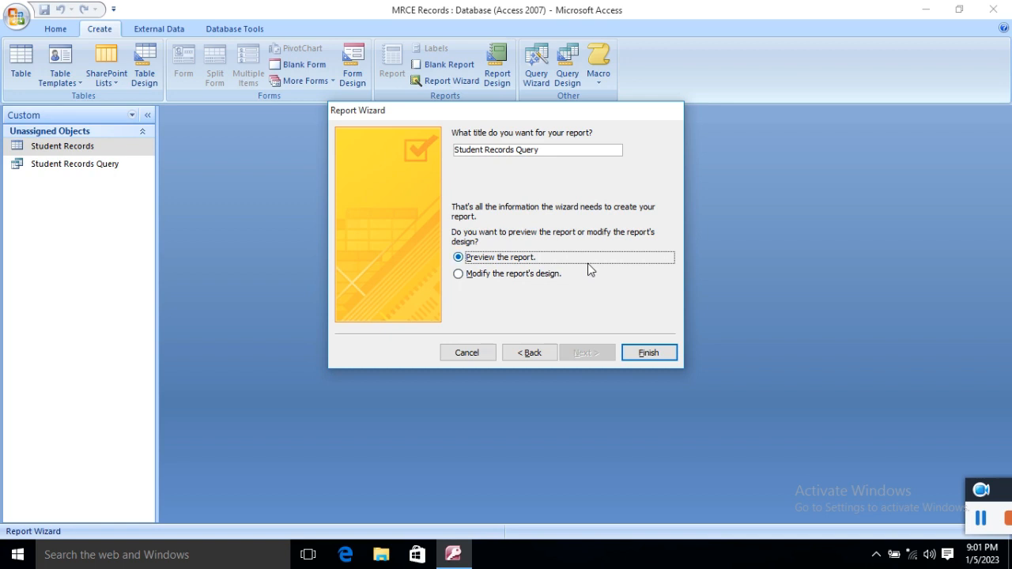
{"action": "left_click", "coordinate": [510, 276]}
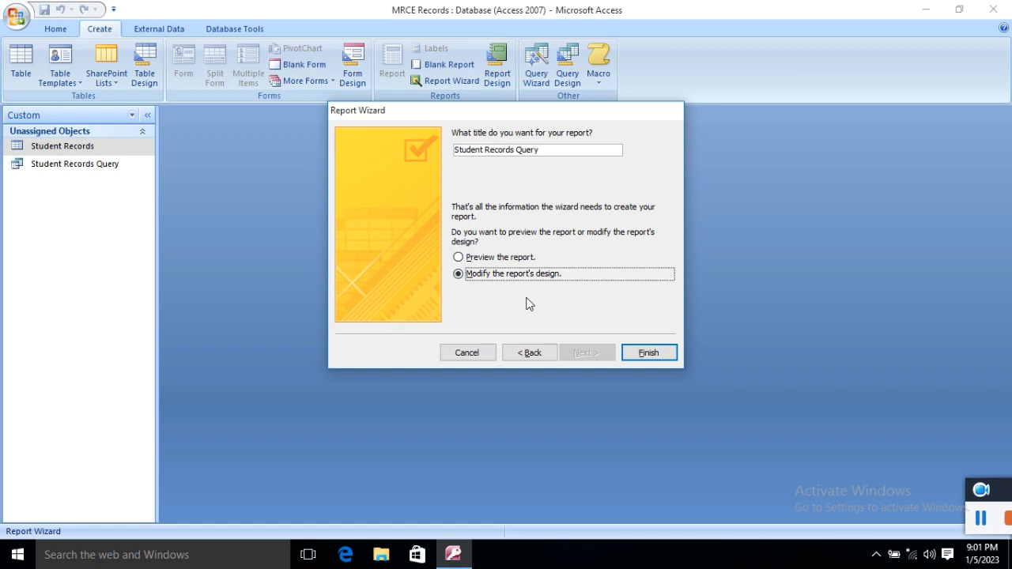
{"action": "left_click", "coordinate": [510, 259]}
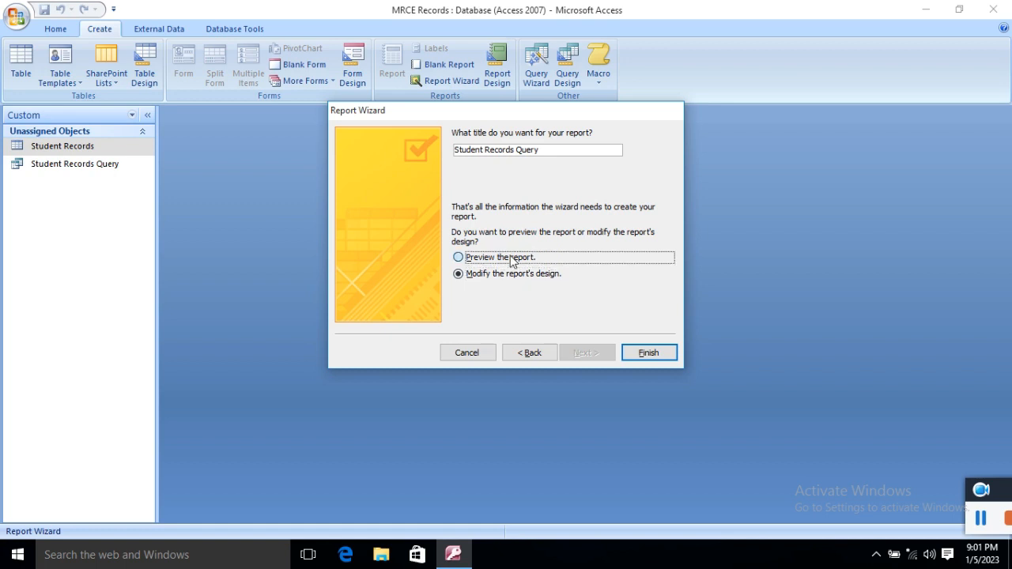
{"action": "left_click", "coordinate": [509, 278]}
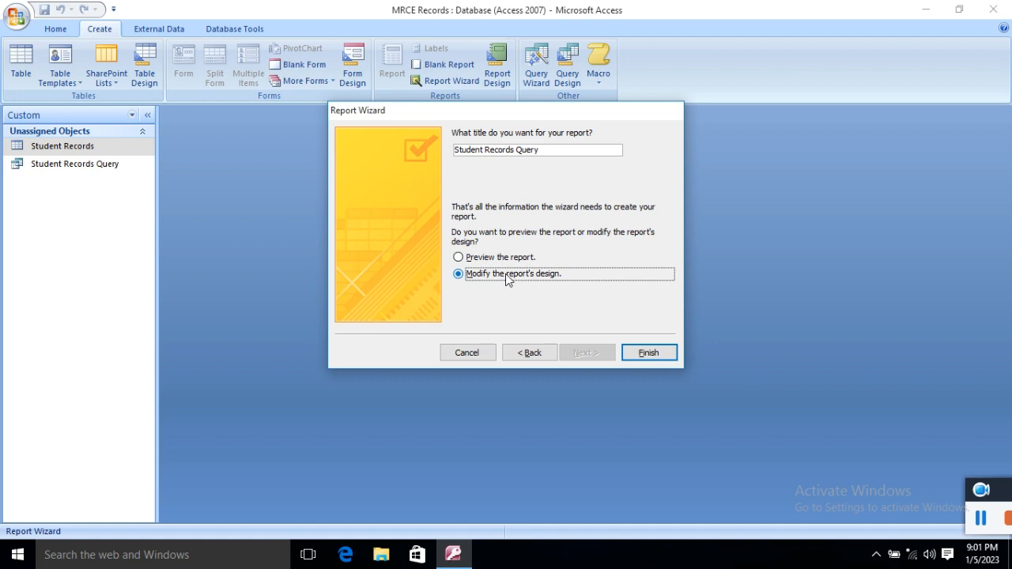
{"action": "left_click", "coordinate": [503, 259]}
{"action": "left_click", "coordinate": [498, 274]}
{"action": "left_click", "coordinate": [643, 356]}
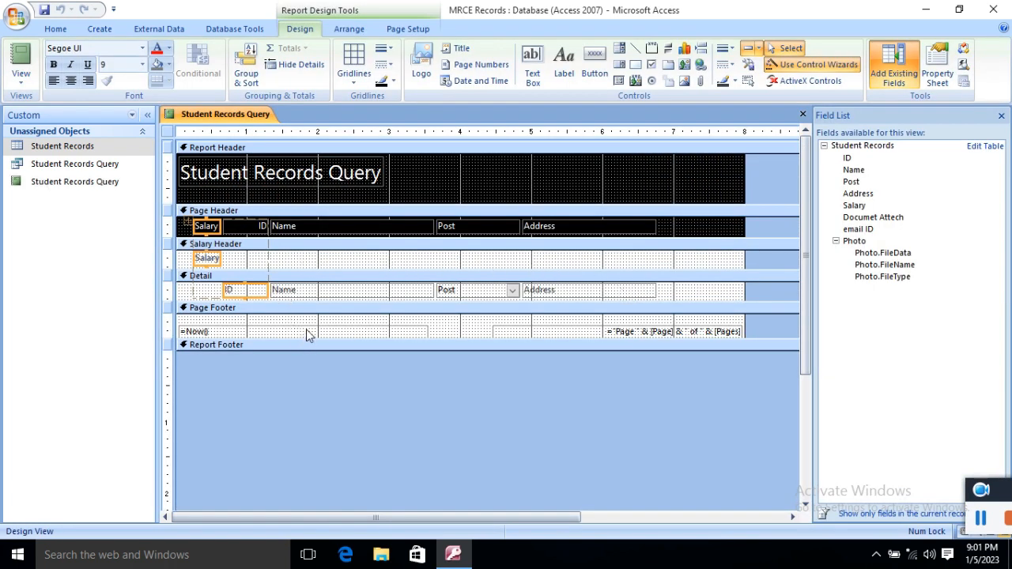
- Enlarge the Report Footer, Page Footer and Detail sections of the report to about 1 inch tall each
{"action": "left_click", "coordinate": [234, 263]}
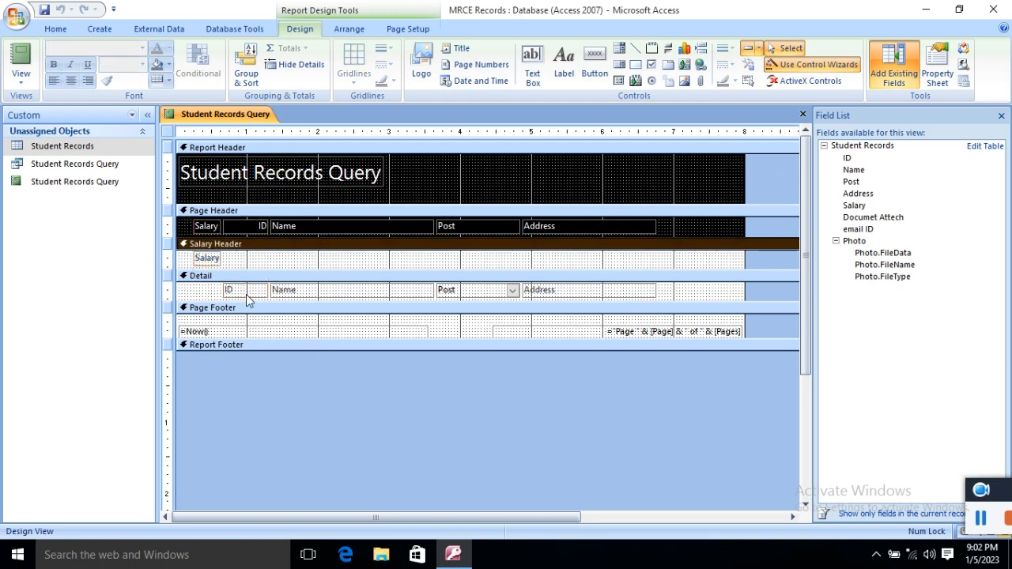
{"action": "left_click", "coordinate": [241, 291]}
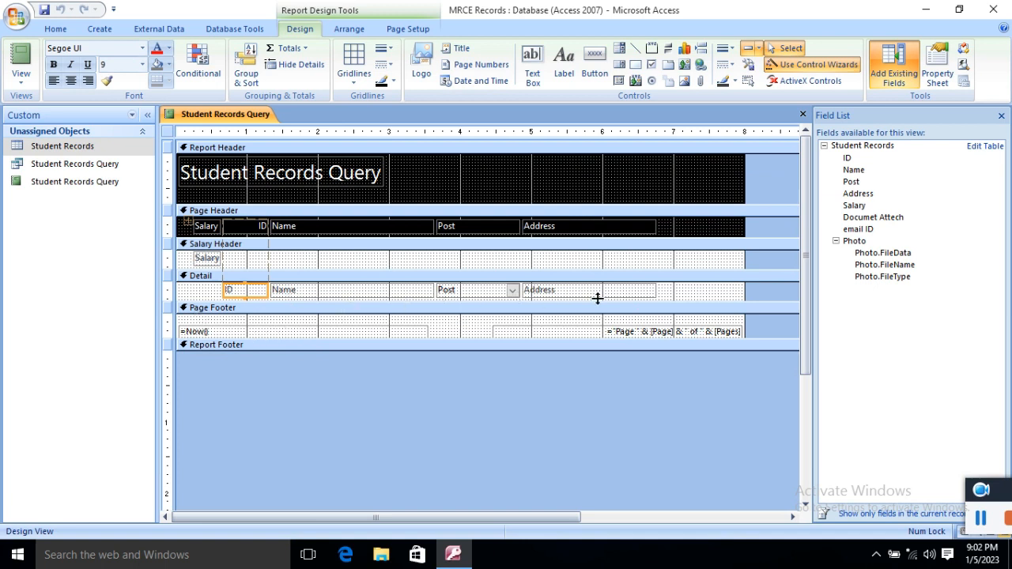
{"action": "left_click", "coordinate": [231, 329]}
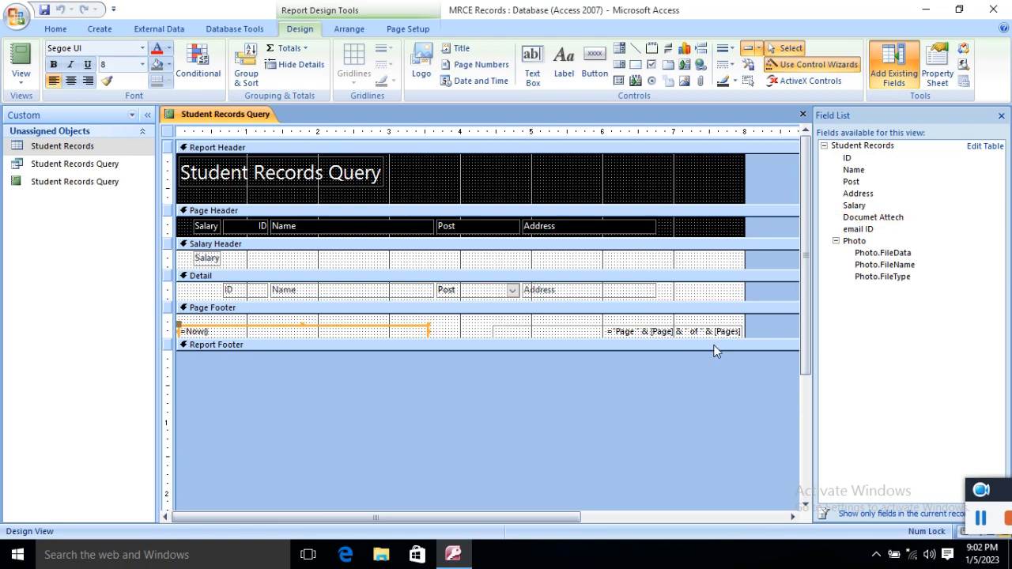
{"action": "left_click_drag", "start_coordinate": [716, 352], "coordinate": [714, 419]}
{"action": "left_click_drag", "start_coordinate": [695, 340], "coordinate": [698, 383]}
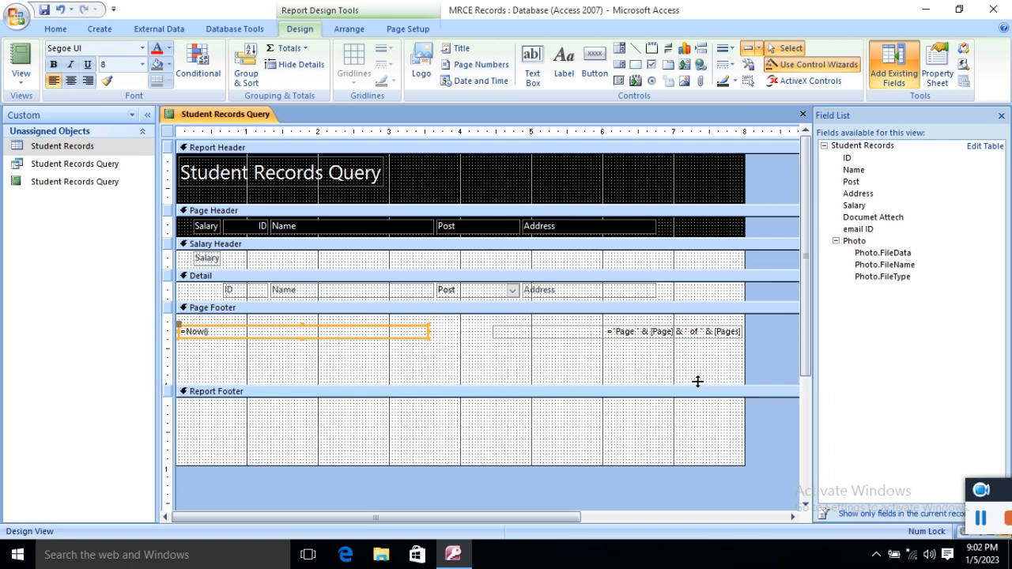
{"action": "left_click_drag", "start_coordinate": [601, 300], "coordinate": [601, 349]}
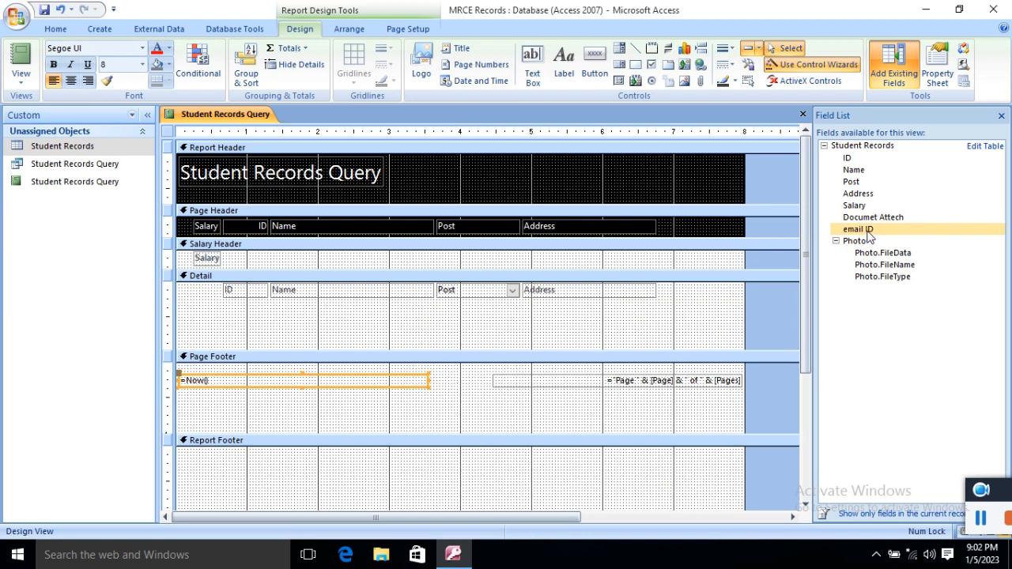
- Add the email ID field to the Detail section below the ID control, and close the report with its design saved
{"action": "left_click_drag", "start_coordinate": [869, 235], "coordinate": [226, 312]}
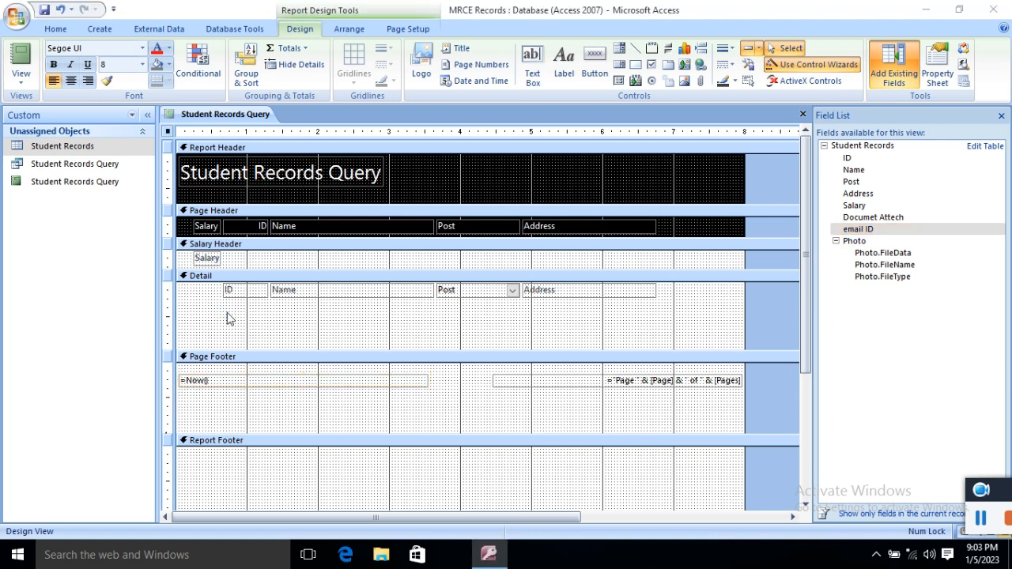
{"action": "left_click", "coordinate": [477, 332]}
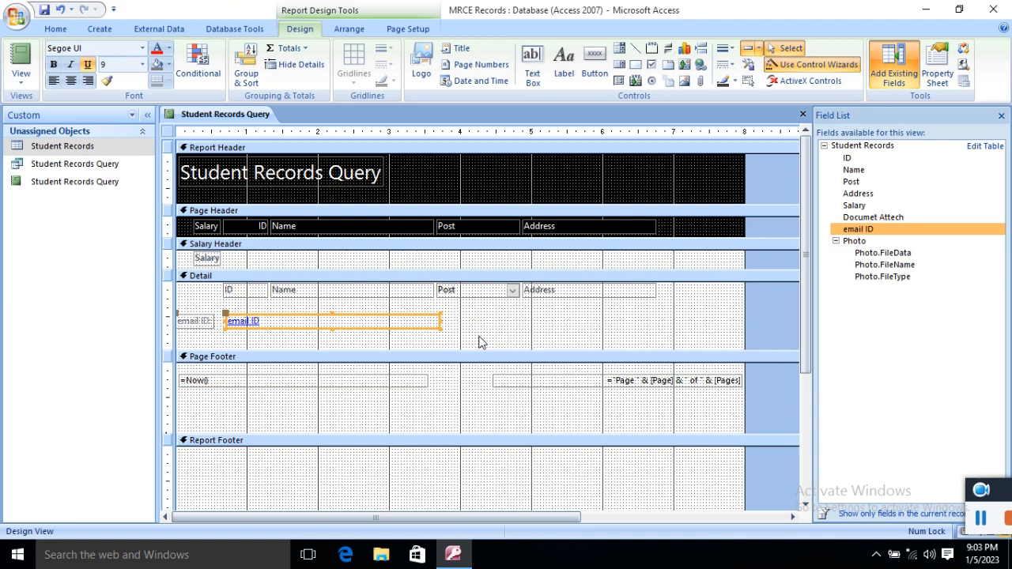
{"action": "left_click", "coordinate": [345, 345]}
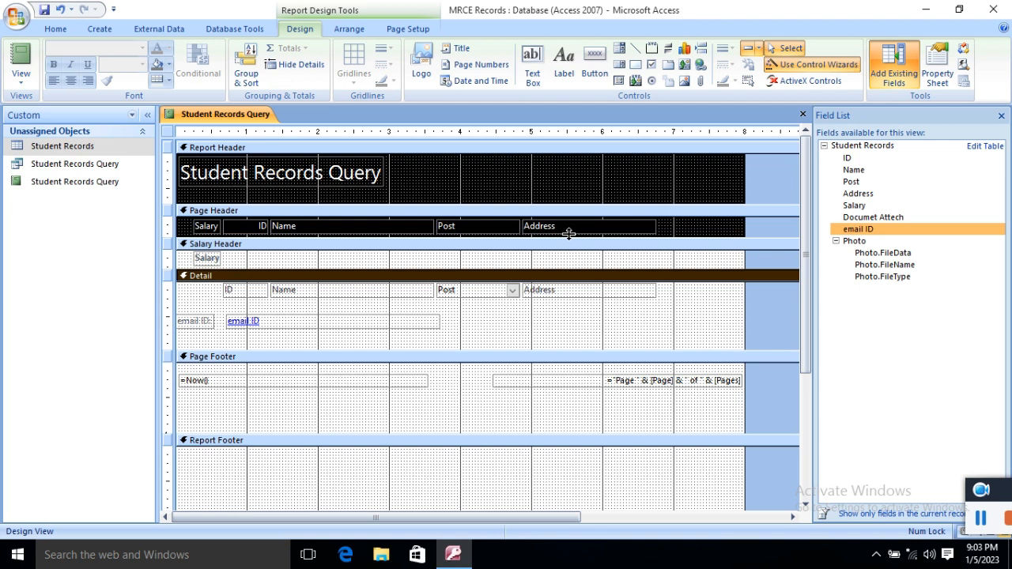
{"action": "left_click", "coordinate": [1001, 116]}
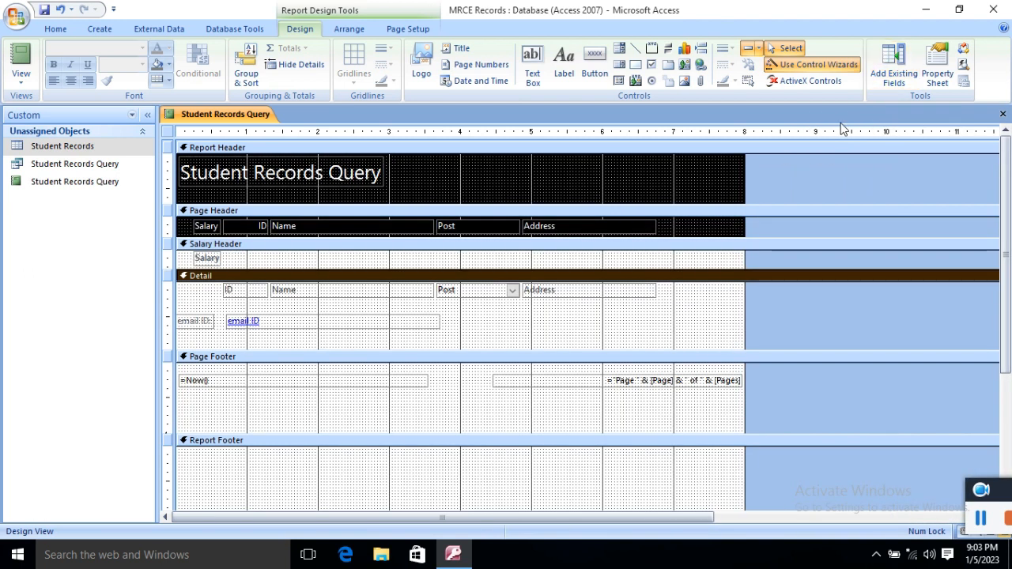
{"action": "left_click", "coordinate": [1002, 114]}
- Open the Student Records Query report, examine its grouped records and email ID entries through to the page footer, and close it
{"action": "left_click", "coordinate": [96, 184]}
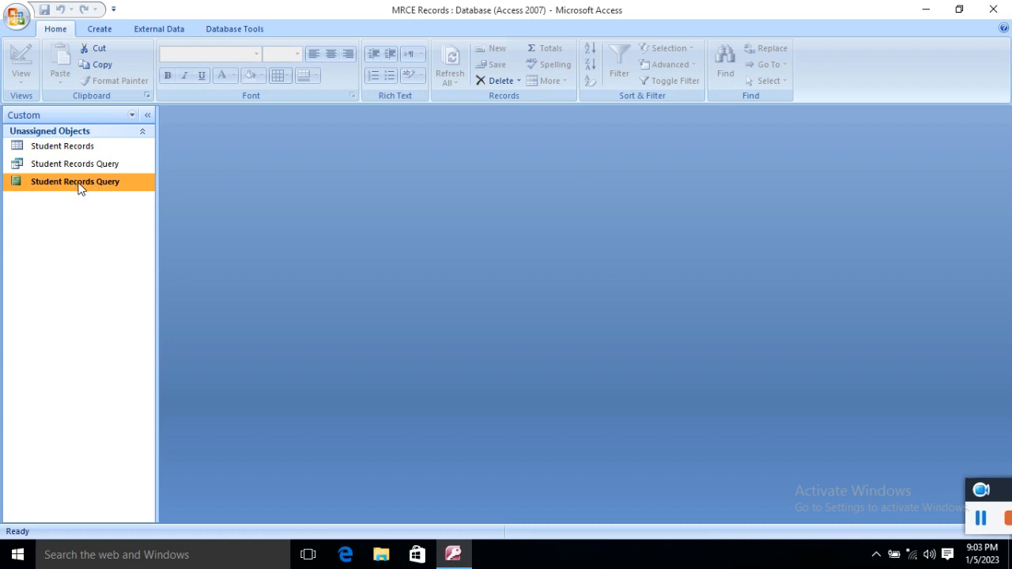
{"action": "double_click", "coordinate": [79, 183]}
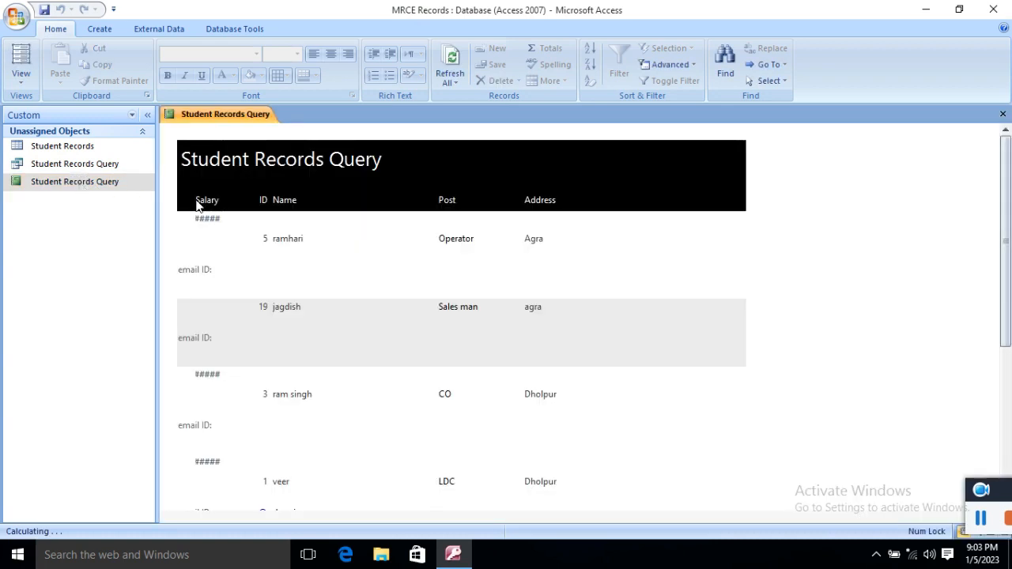
{"action": "scroll", "coordinate": [291, 229], "scroll_direction": "down", "scroll_amount": 1}
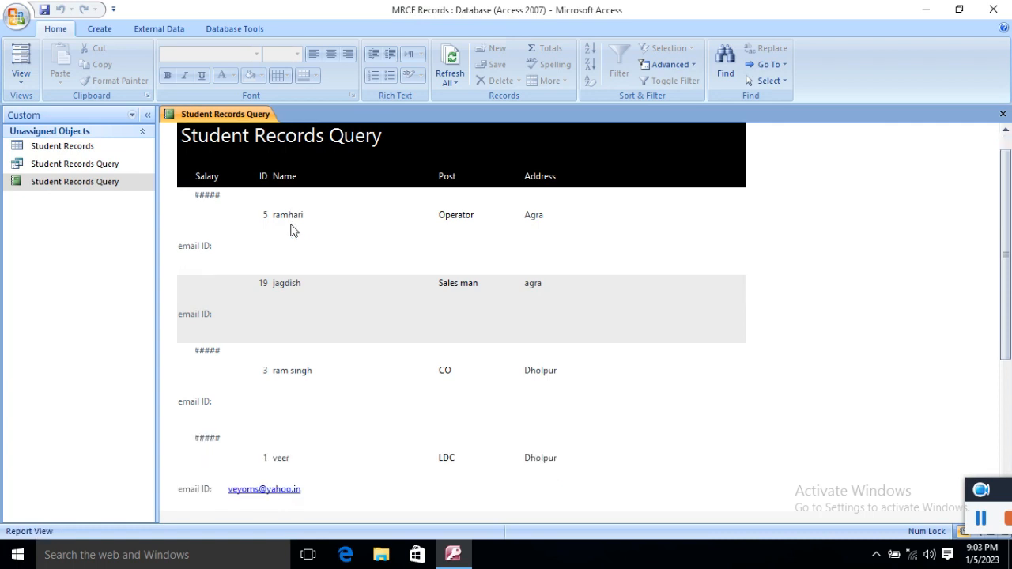
{"action": "scroll", "coordinate": [291, 229], "scroll_direction": "down", "scroll_amount": 1}
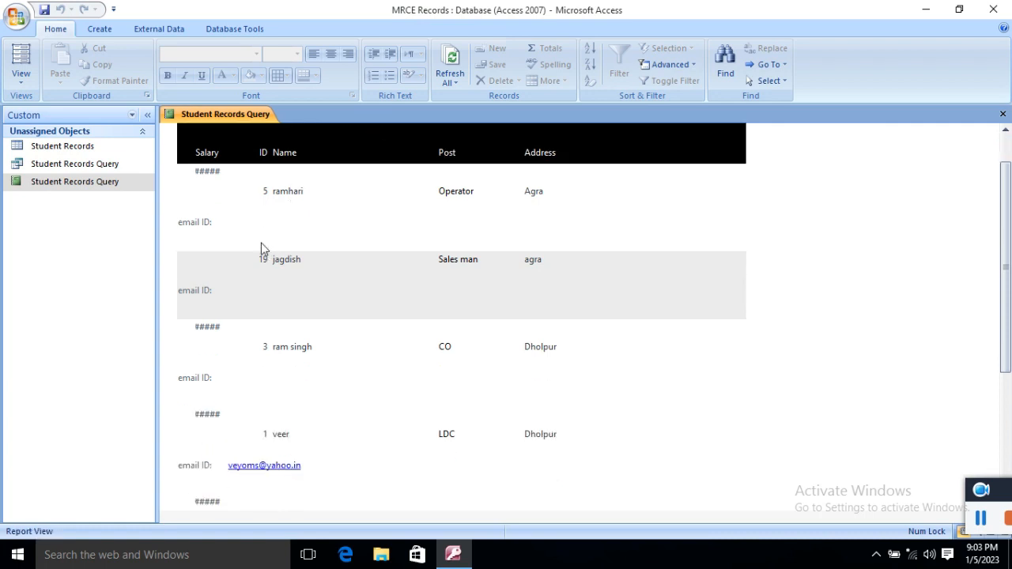
{"action": "scroll", "coordinate": [212, 220], "scroll_direction": "up", "scroll_amount": 2}
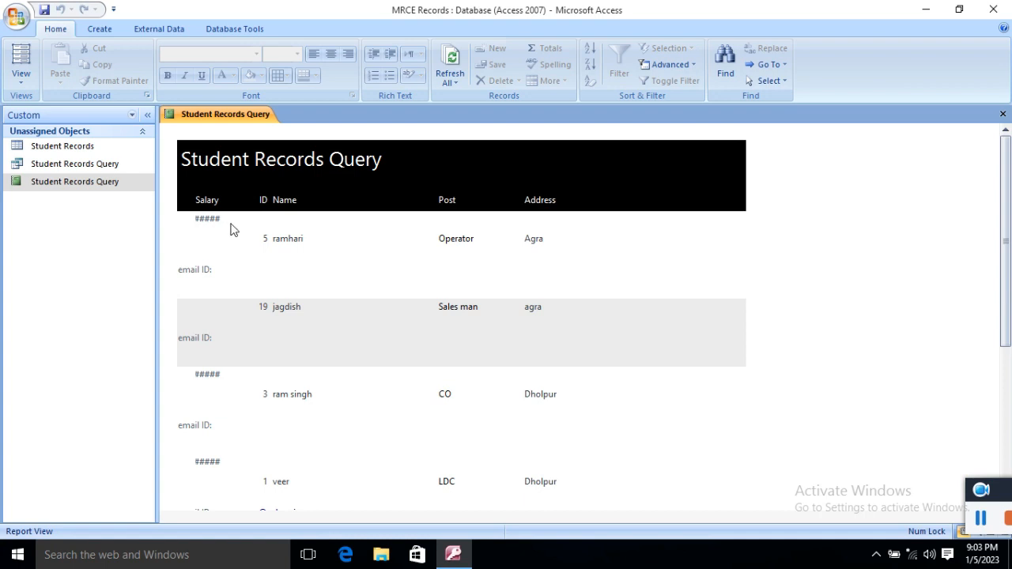
{"action": "left_click", "coordinate": [294, 238]}
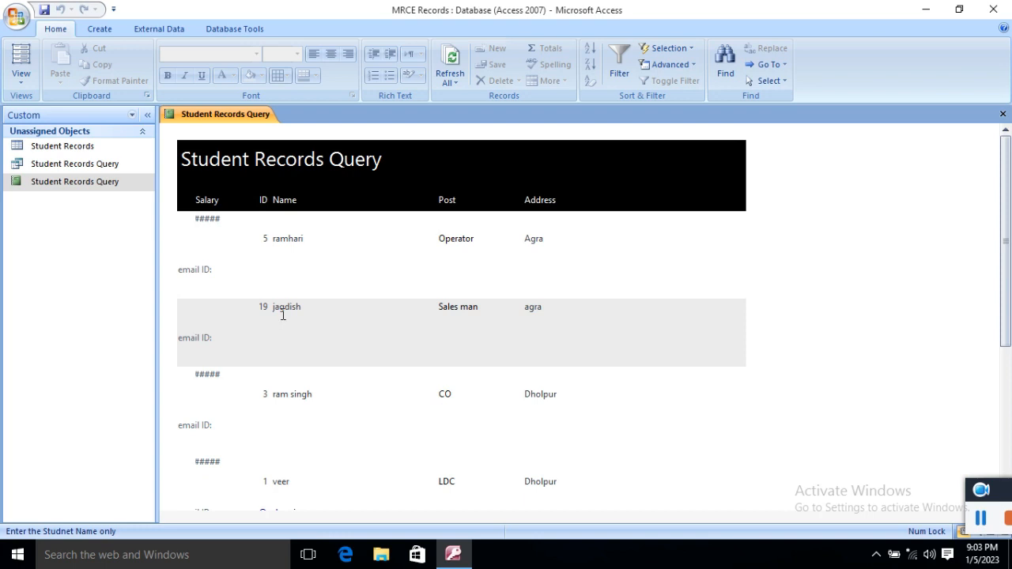
{"action": "scroll", "coordinate": [283, 314], "scroll_direction": "down", "scroll_amount": 1}
{"action": "scroll", "coordinate": [283, 314], "scroll_direction": "down", "scroll_amount": 2}
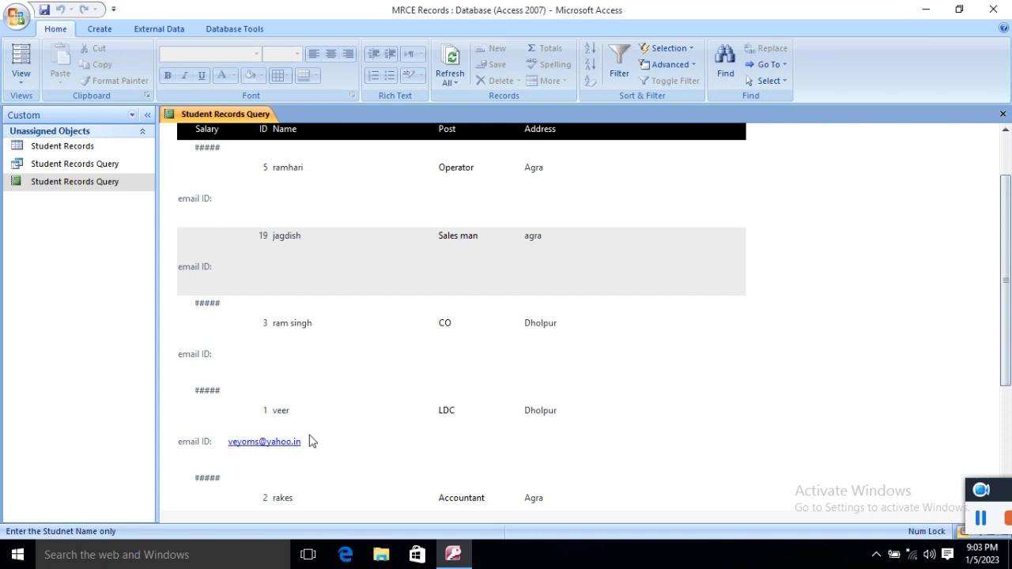
{"action": "scroll", "coordinate": [342, 427], "scroll_direction": "down", "scroll_amount": 1}
{"action": "scroll", "coordinate": [342, 427], "scroll_direction": "down", "scroll_amount": 8}
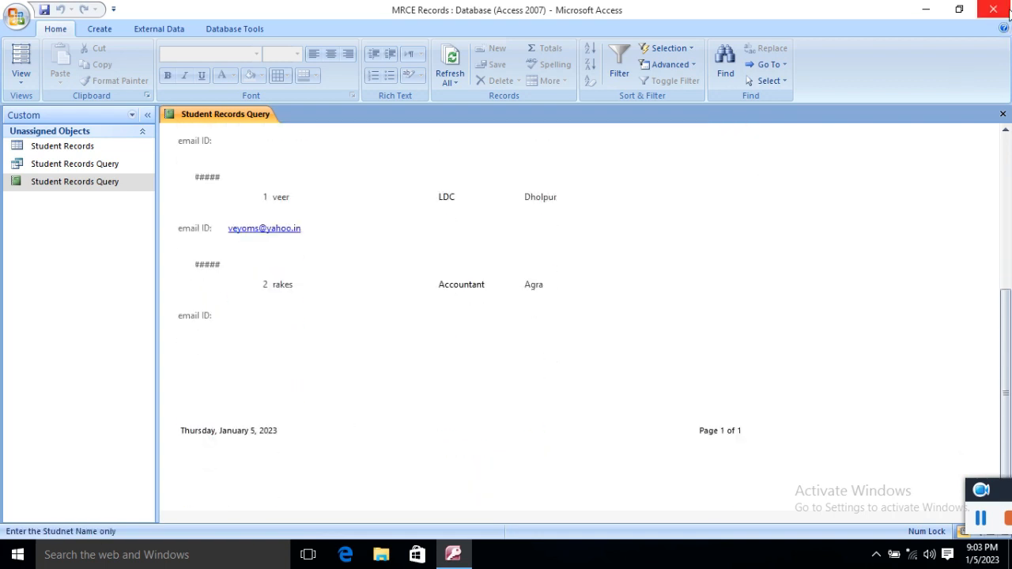
{"action": "left_click", "coordinate": [1003, 114]}
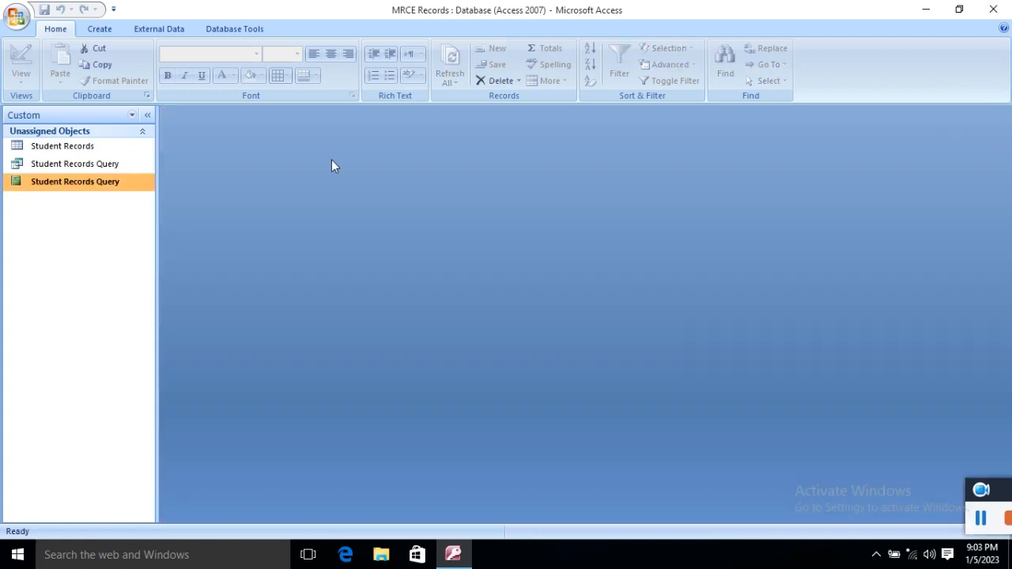
- Open the Student Records Query report in Design View and delete the email ID label and field from the Detail section
{"action": "right_click", "coordinate": [87, 185]}
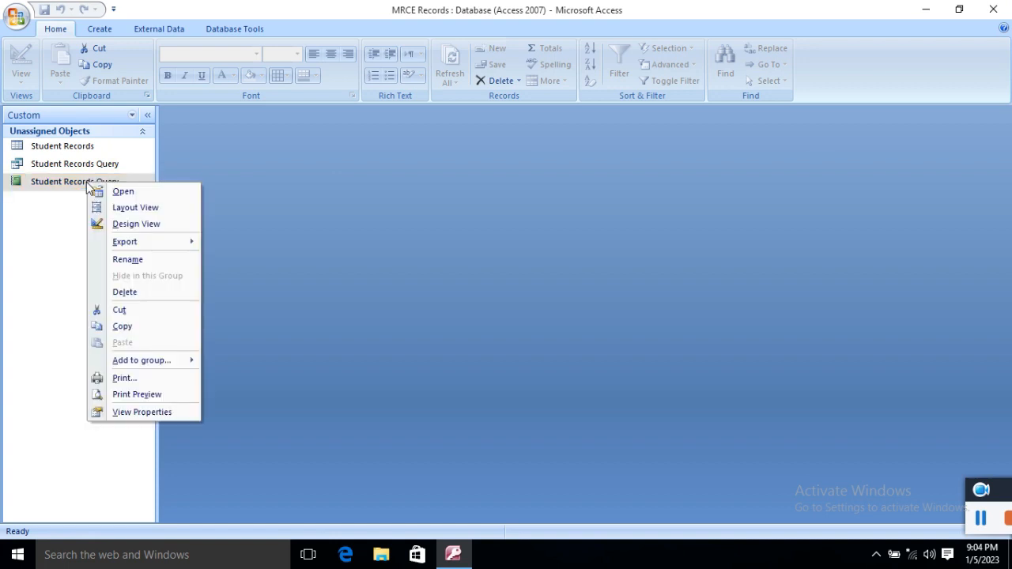
{"action": "left_click", "coordinate": [125, 229]}
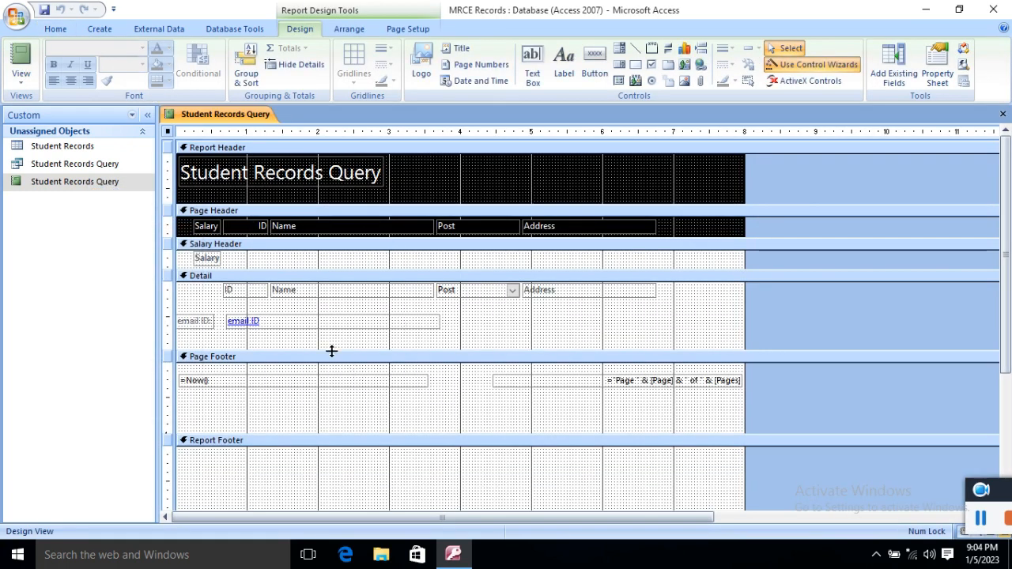
{"action": "left_click", "coordinate": [203, 322]}
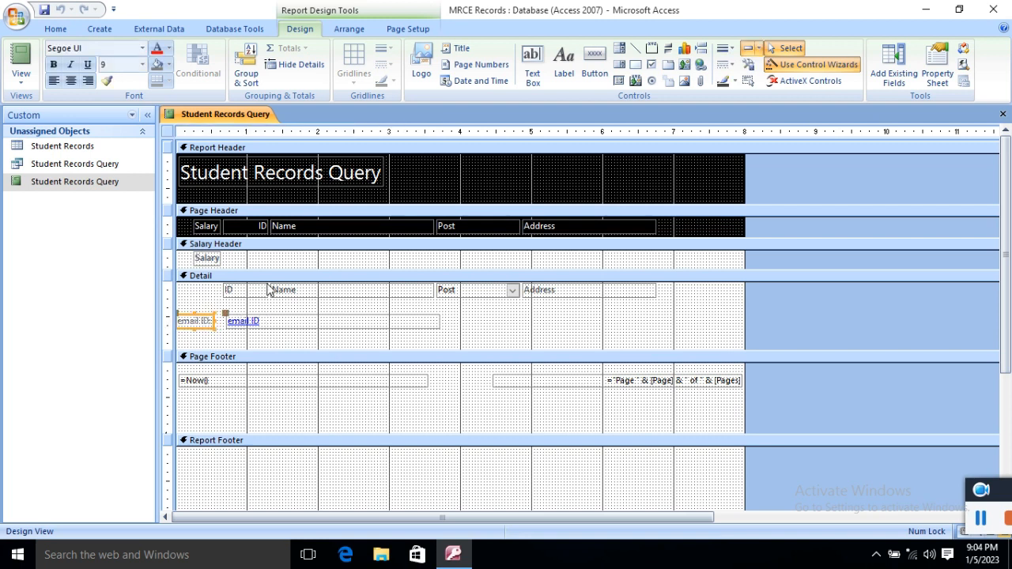
{"action": "key", "text": "Delete"}
{"action": "left_click", "coordinate": [270, 319]}
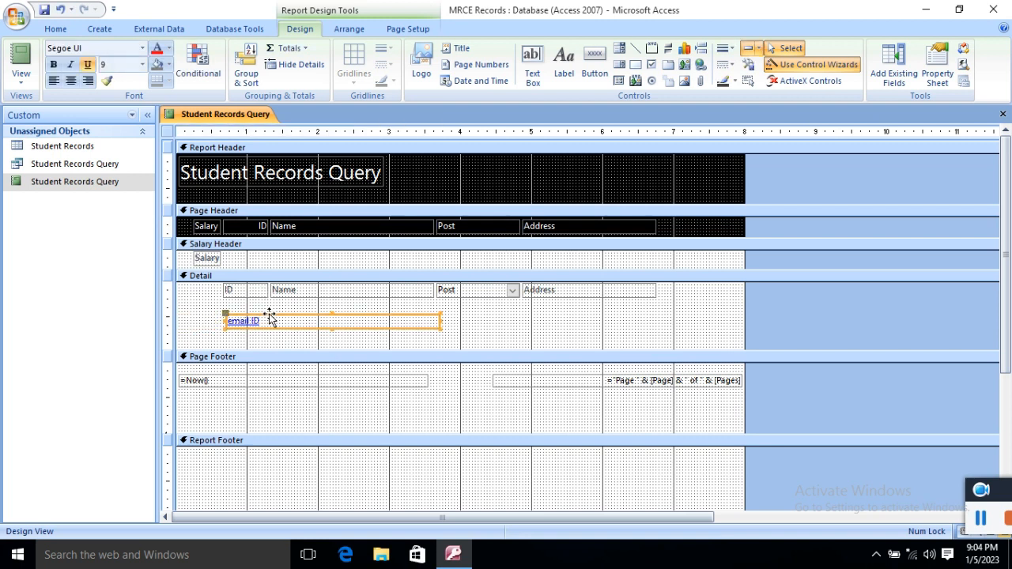
{"action": "key", "text": "Delete"}
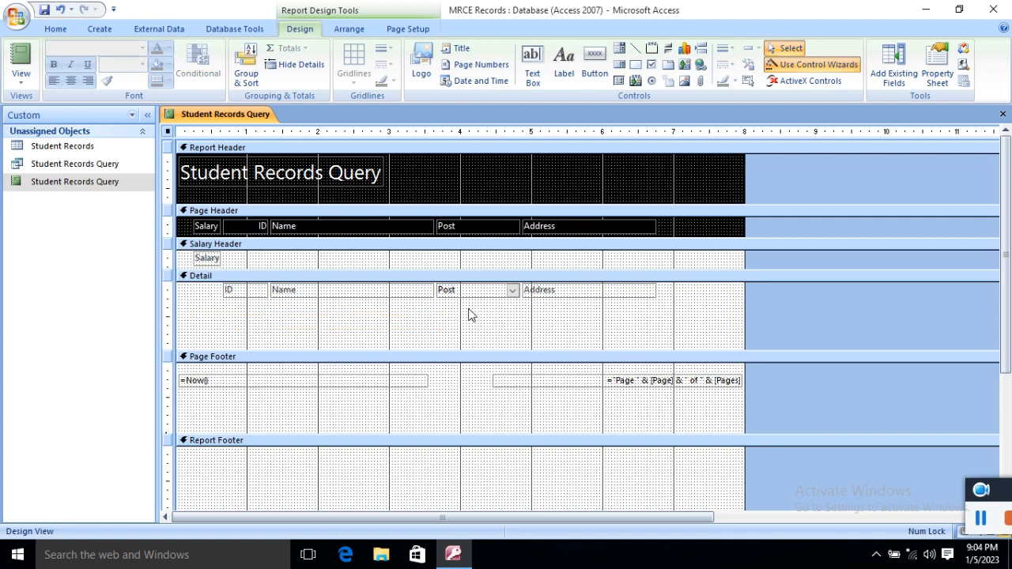
- Close the Student Records Query report without saving the design changes
{"action": "left_click", "coordinate": [429, 308]}
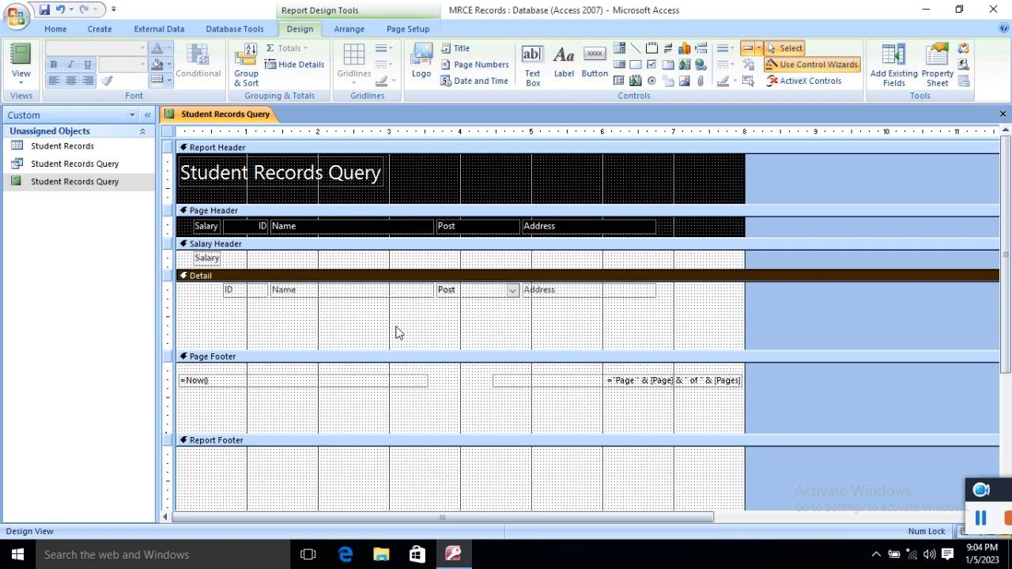
{"action": "left_click", "coordinate": [423, 30]}
{"action": "left_click", "coordinate": [100, 32]}
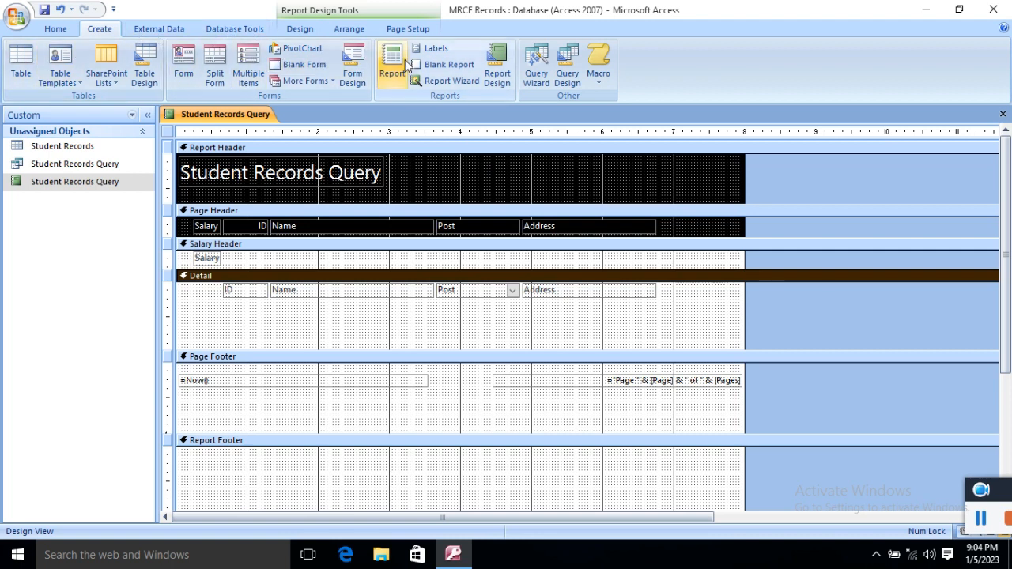
{"action": "left_click", "coordinate": [1002, 114]}
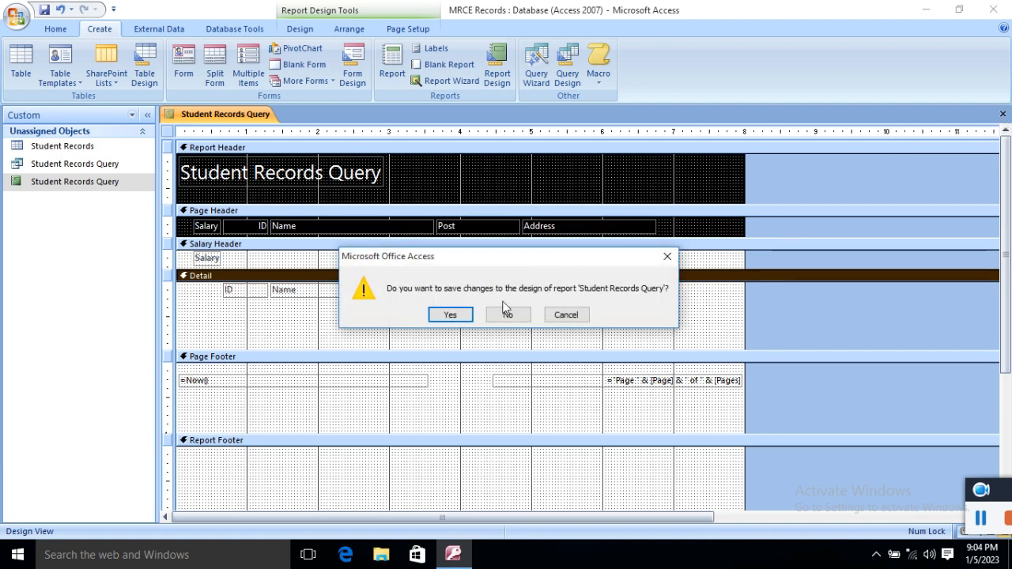
{"action": "left_click", "coordinate": [506, 314]}
- Permanently delete the Student Records Query report and leave the query of the same name in place
{"action": "right_click", "coordinate": [51, 184]}
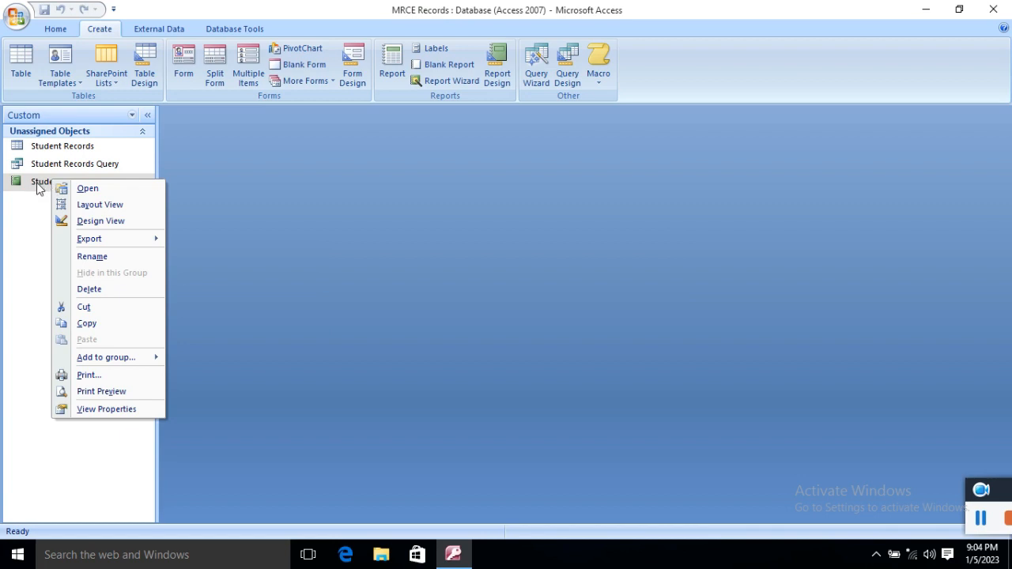
{"action": "right_click", "coordinate": [37, 185]}
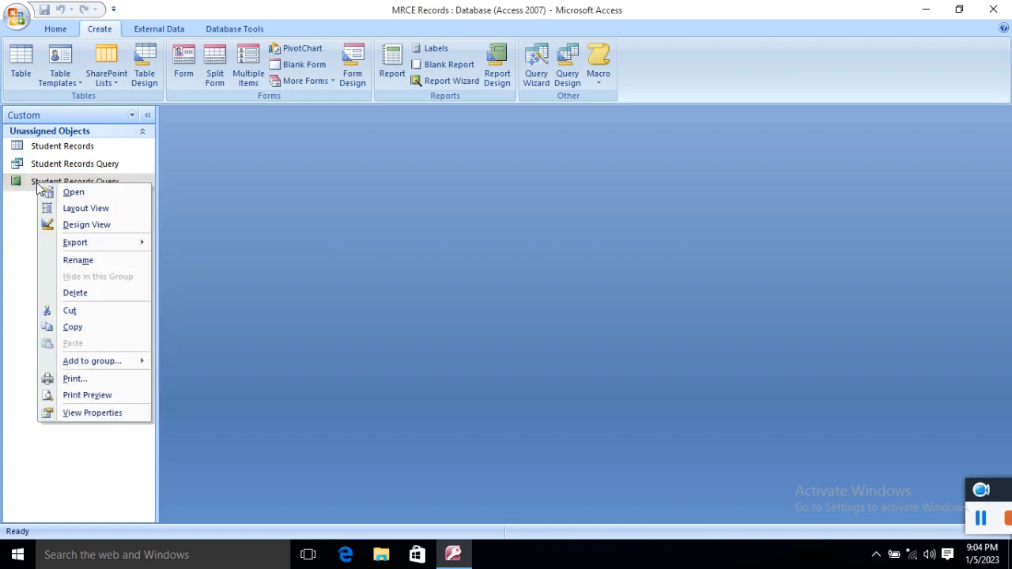
{"action": "left_click", "coordinate": [76, 297]}
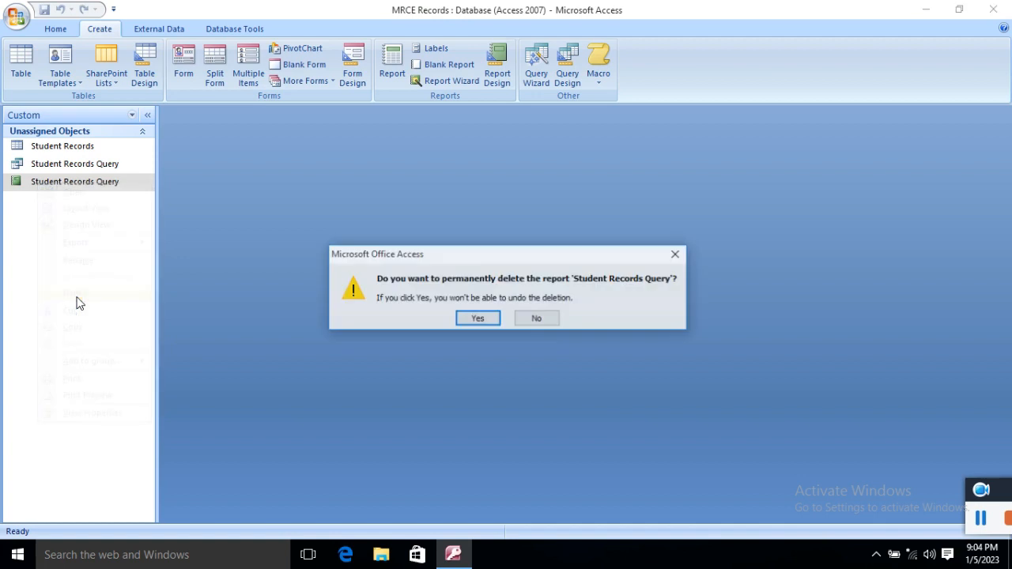
{"action": "left_click", "coordinate": [478, 318]}
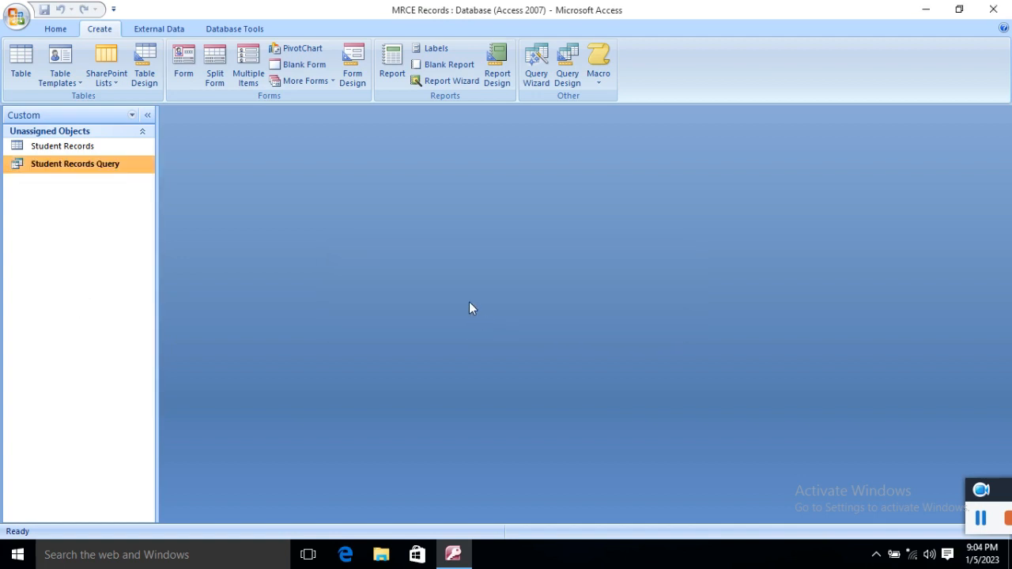
- Create a new blank report in Design View and slightly increase the height of its Page Header section
{"action": "left_click", "coordinate": [495, 77]}
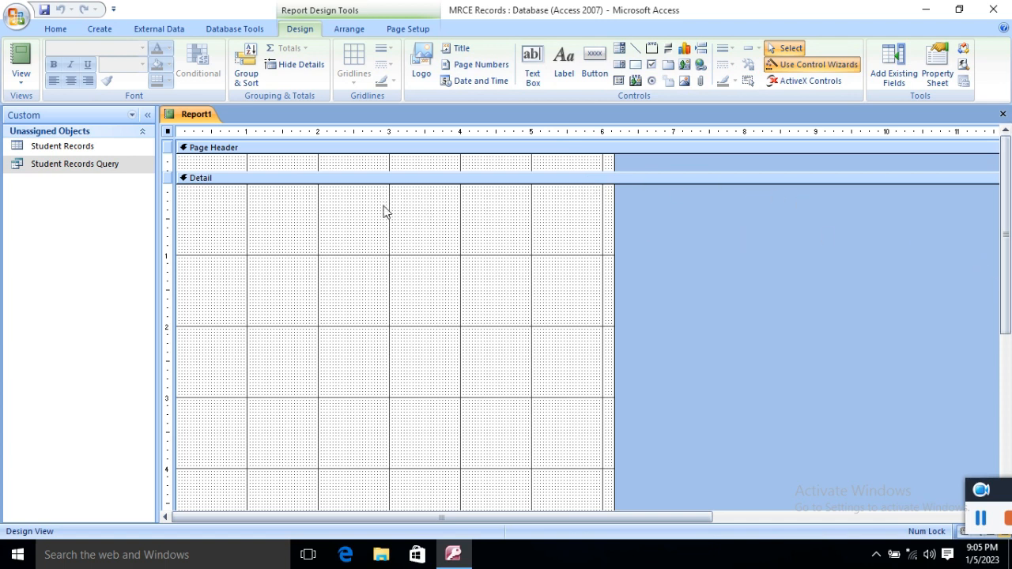
{"action": "left_click_drag", "start_coordinate": [239, 170], "coordinate": [238, 192]}
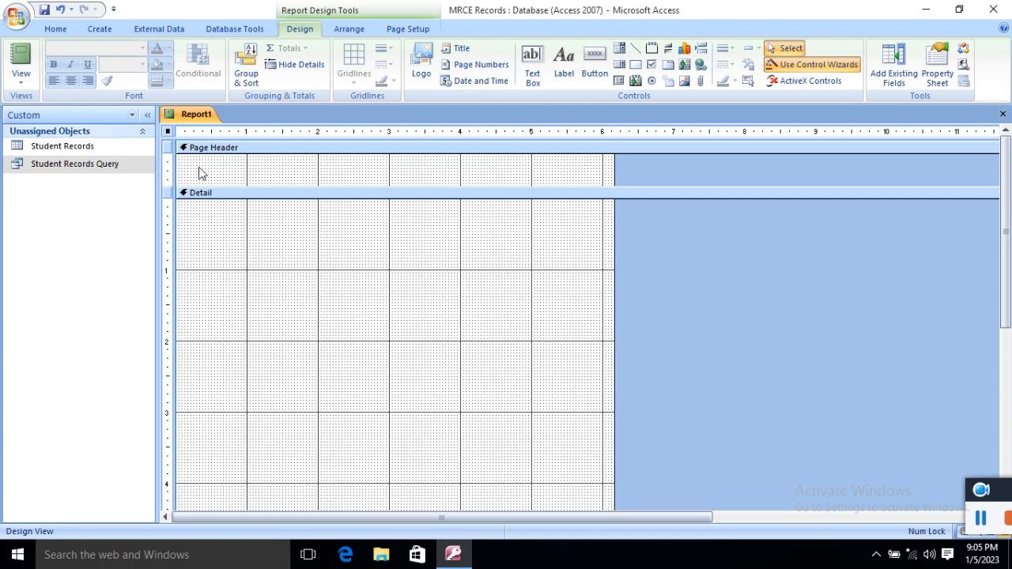
{"action": "left_click", "coordinate": [200, 173]}
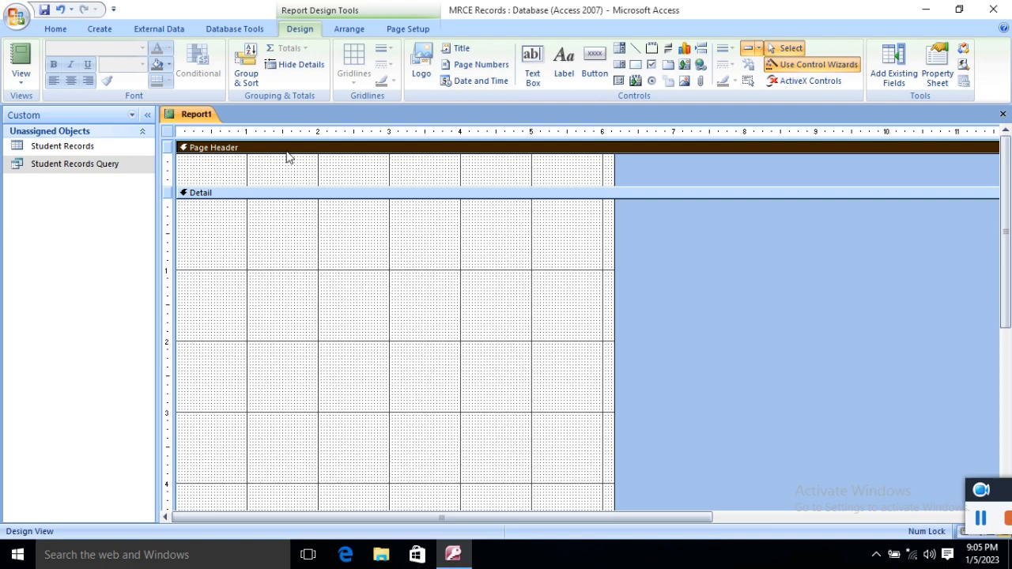
- Add a title reading "Students Reports" to the Report Header
{"action": "left_click", "coordinate": [460, 50]}
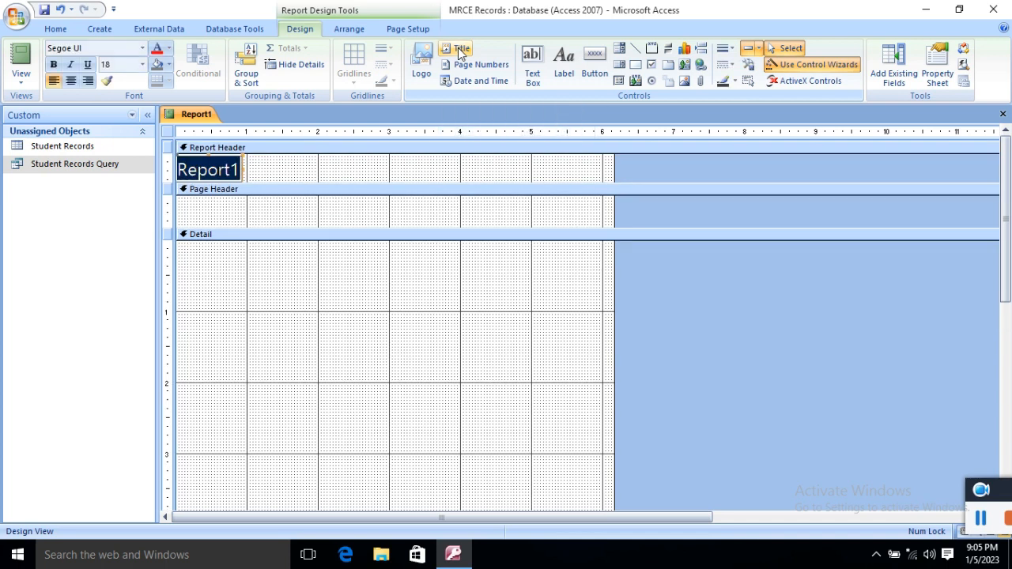
{"action": "left_click", "coordinate": [222, 171]}
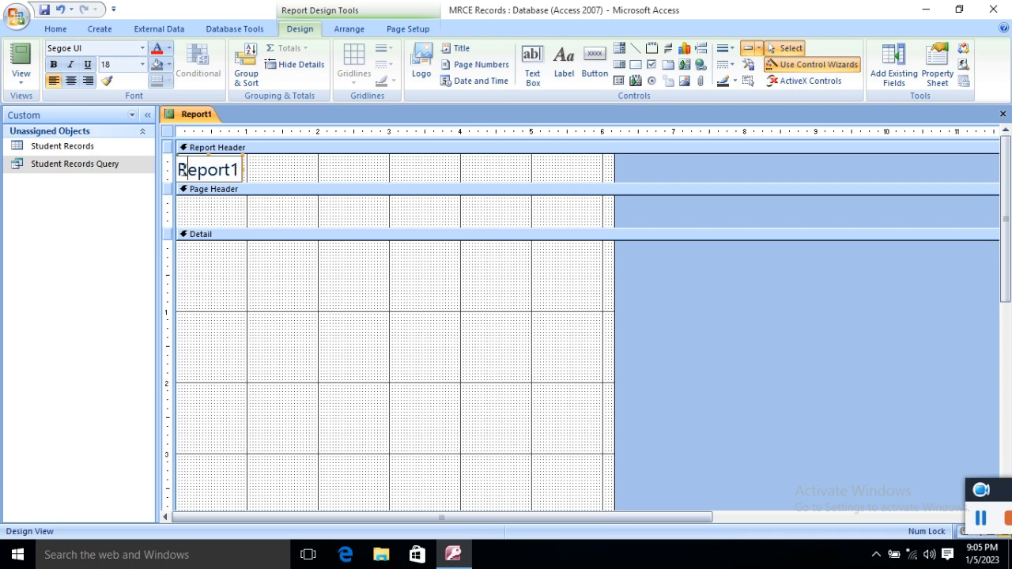
{"action": "left_click_drag", "start_coordinate": [179, 172], "coordinate": [244, 180]}
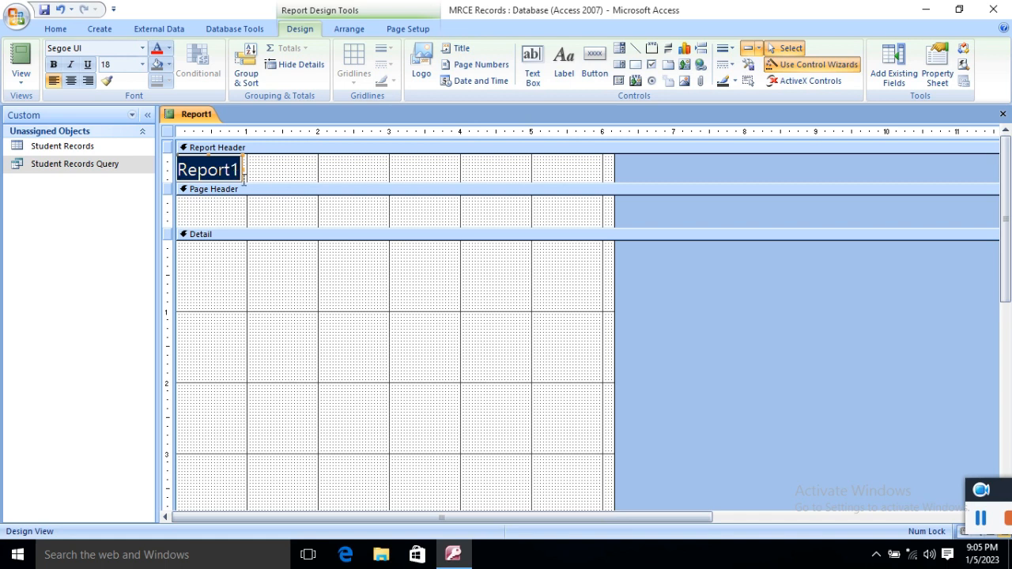
{"action": "type", "text": "Stu"}
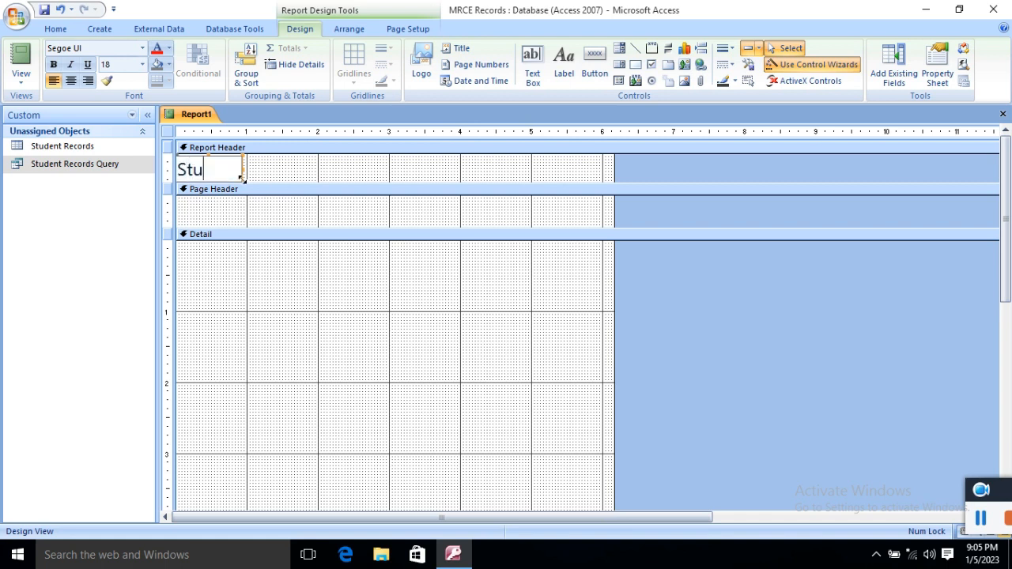
{"action": "type", "text": "dents Reports"}
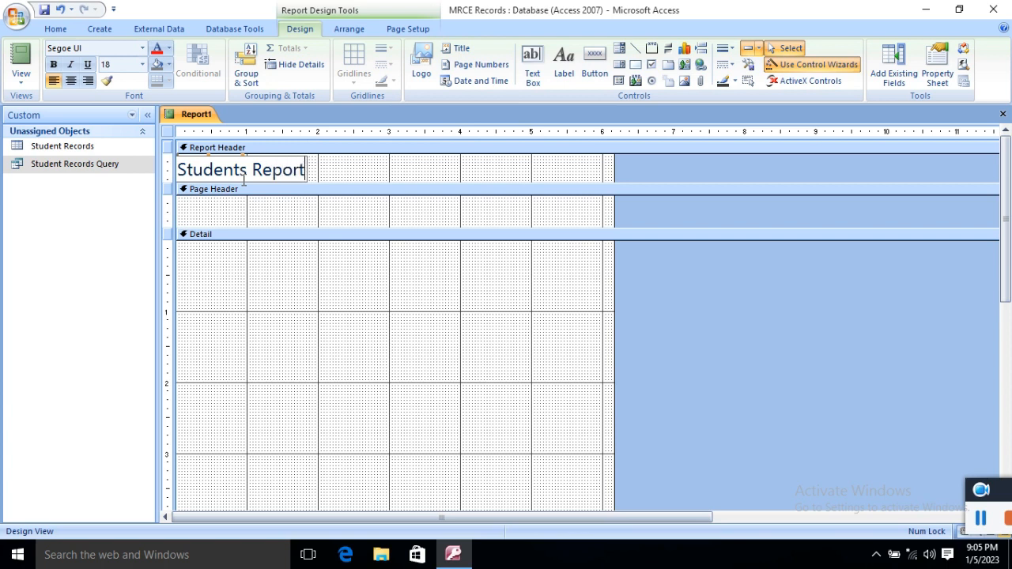
{"action": "left_click", "coordinate": [290, 199]}
{"action": "left_click", "coordinate": [291, 176]}
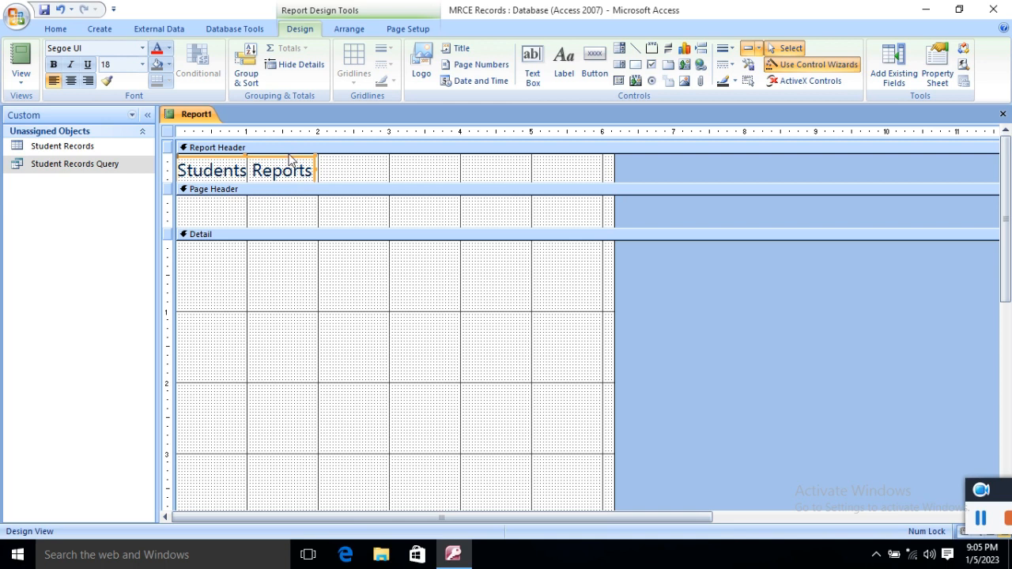
- Make the report title bold and colour its text red
{"action": "left_click", "coordinate": [54, 66]}
{"action": "left_click", "coordinate": [157, 50]}
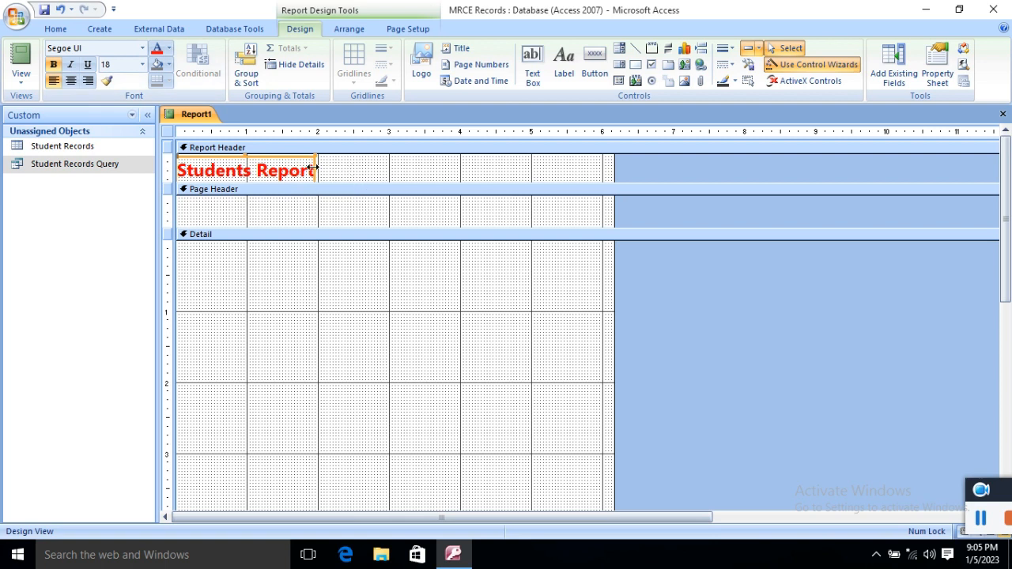
{"action": "left_click", "coordinate": [344, 174]}
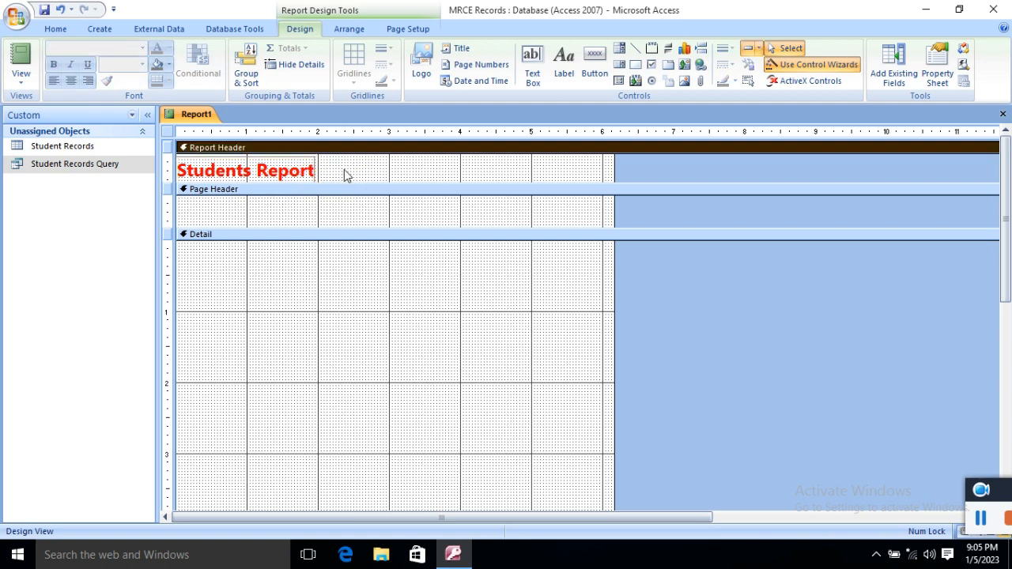
{"action": "left_click", "coordinate": [251, 215]}
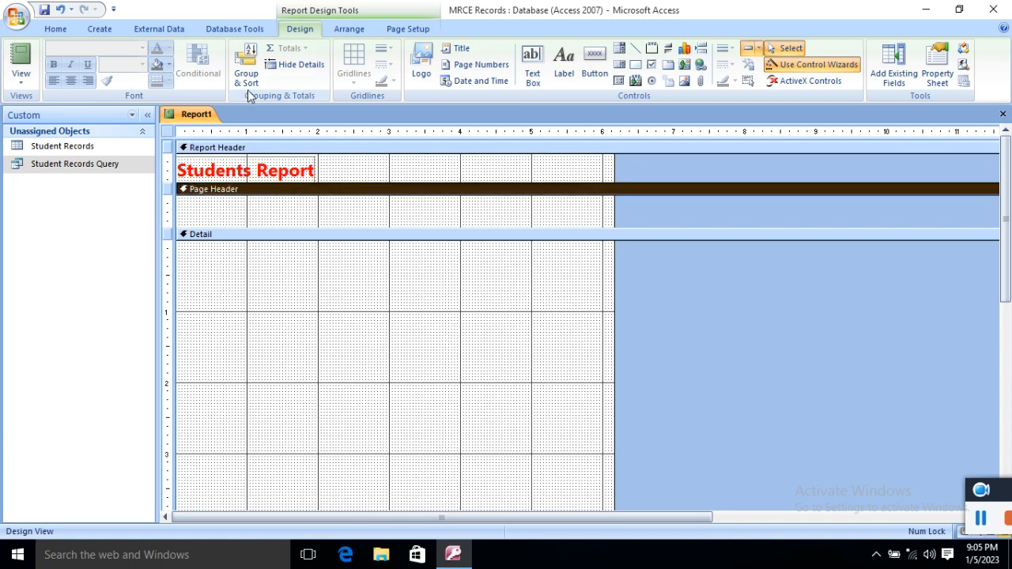
{"action": "left_click", "coordinate": [457, 50]}
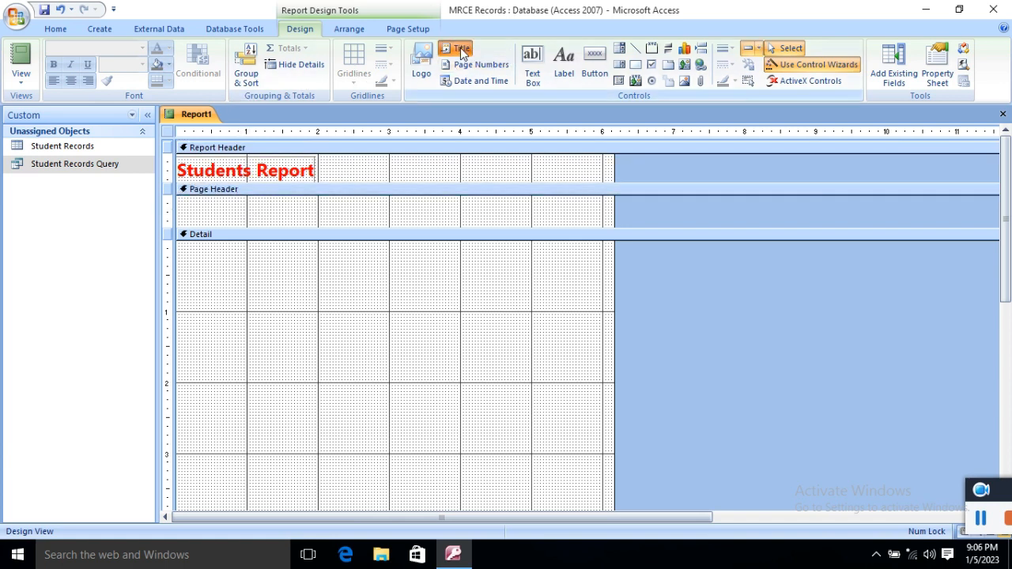
{"action": "left_click", "coordinate": [179, 217]}
{"action": "left_click", "coordinate": [191, 209]}
{"action": "left_click", "coordinate": [191, 213]}
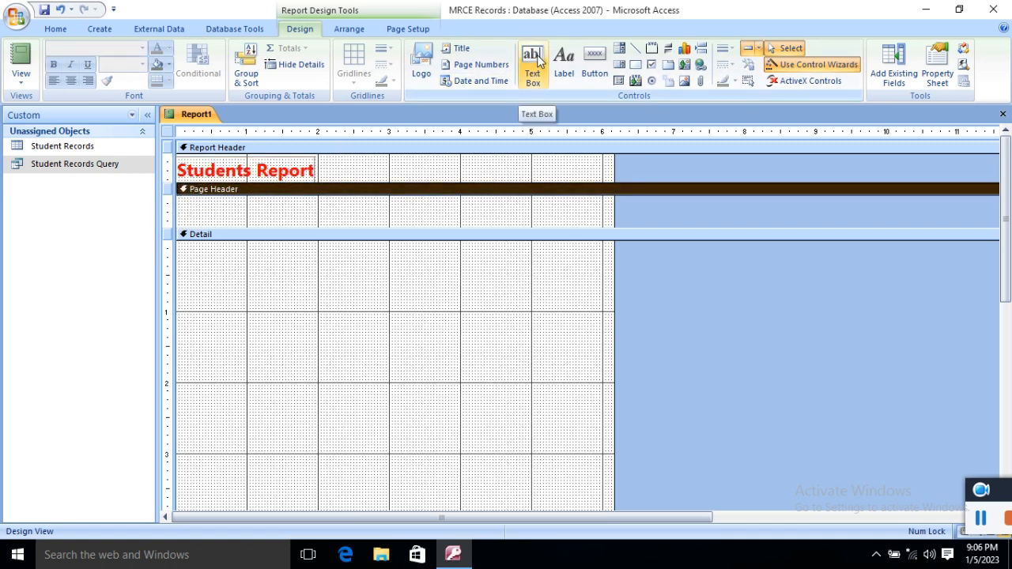
- Place a text box in the Page Header and enter "Maharishi Computer Education" in it
{"action": "left_click", "coordinate": [536, 61]}
{"action": "left_click", "coordinate": [187, 204]}
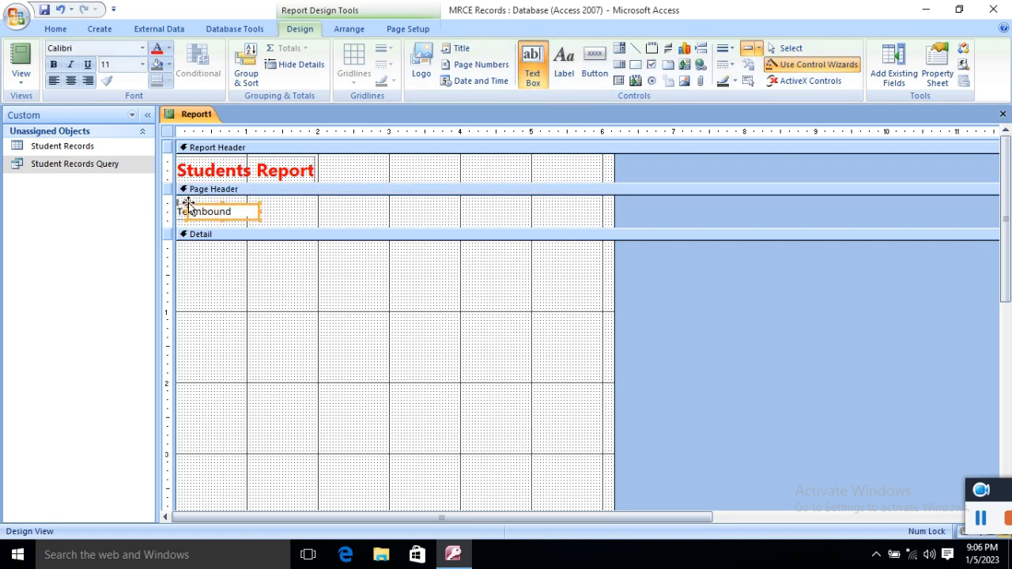
{"action": "left_click", "coordinate": [255, 204]}
{"action": "left_click", "coordinate": [203, 212]}
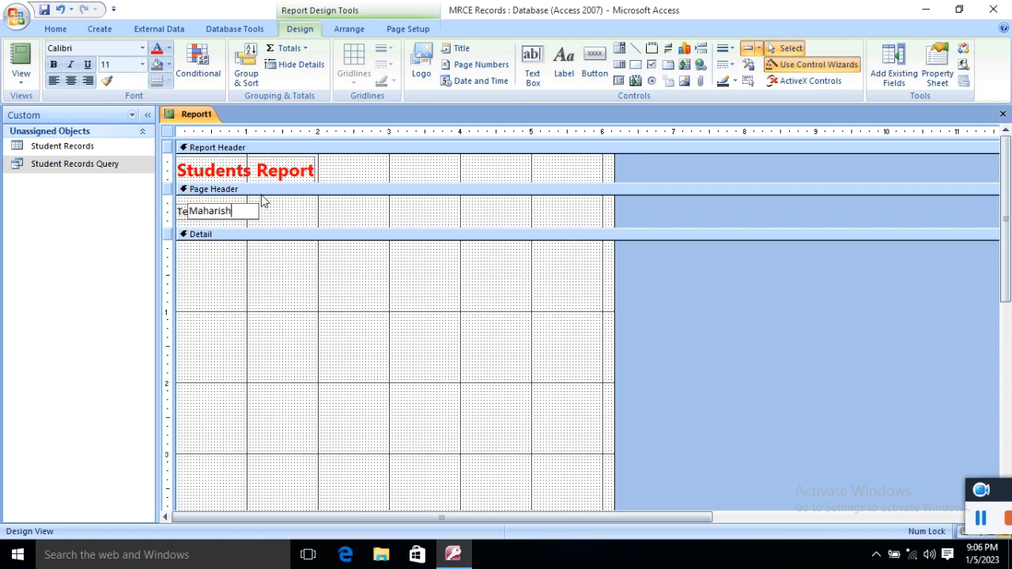
{"action": "type", "text": "puter"}
{"action": "type", "text": " Education"}
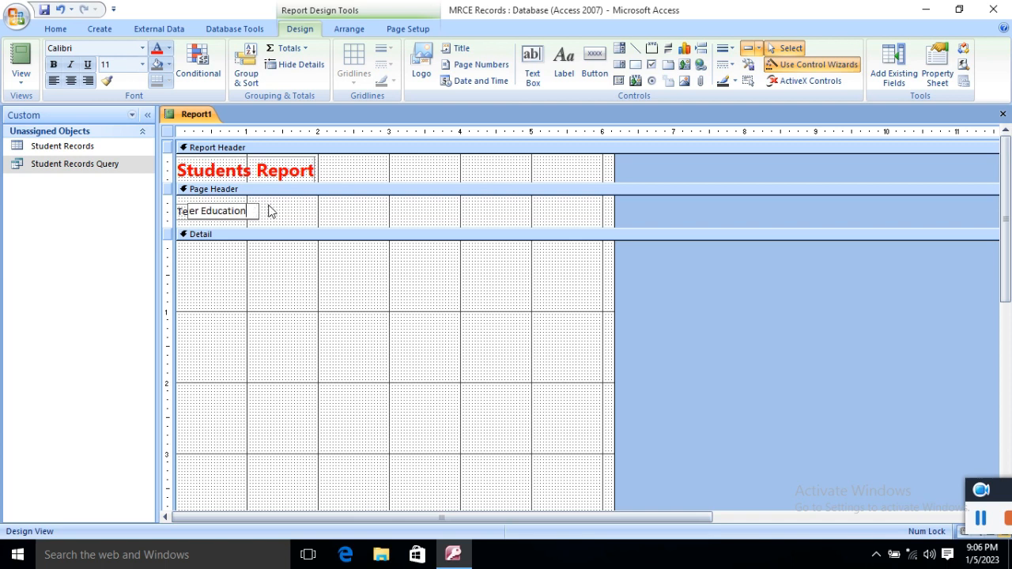
{"action": "left_click", "coordinate": [251, 202]}
{"action": "left_click", "coordinate": [254, 206]}
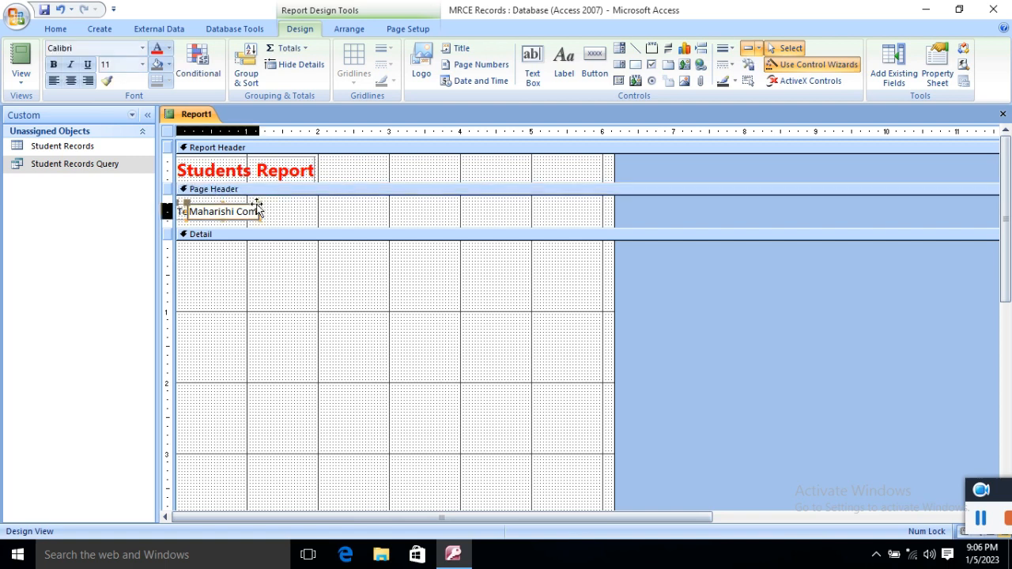
- Enlarge the Page Header text box to about 5.7 inches wide and 0.5 inches tall
{"action": "left_click", "coordinate": [263, 217]}
{"action": "left_click", "coordinate": [263, 217]}
{"action": "left_click_drag", "start_coordinate": [265, 209], "coordinate": [590, 228]}
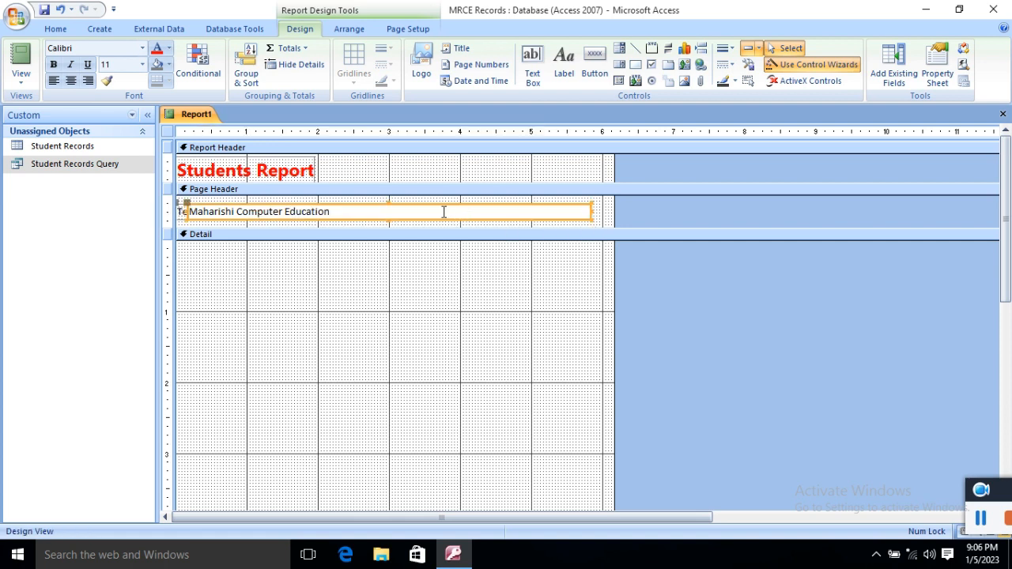
{"action": "left_click_drag", "start_coordinate": [390, 226], "coordinate": [388, 241]}
- Centre the Page Header text box's content, make it bold and set its font size to 20
{"action": "left_click", "coordinate": [348, 209]}
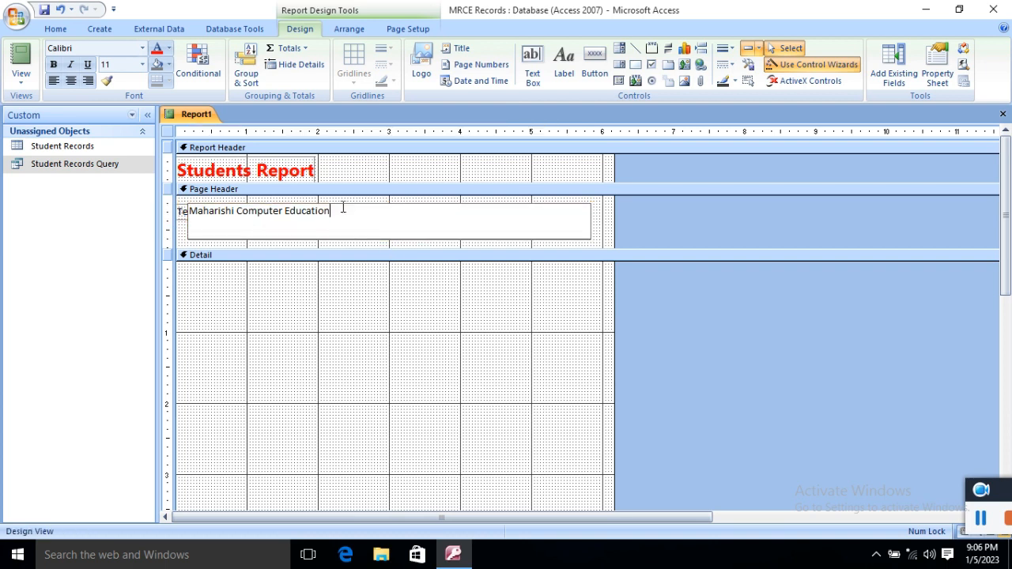
{"action": "left_click", "coordinate": [70, 81]}
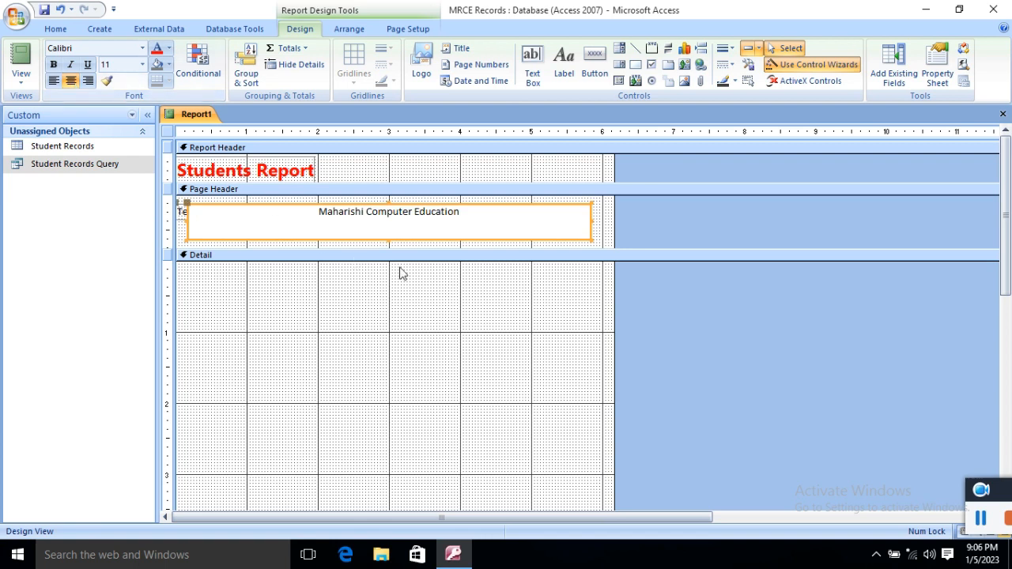
{"action": "left_click", "coordinate": [472, 222]}
{"action": "left_click_drag", "start_coordinate": [343, 210], "coordinate": [172, 207]}
{"action": "left_click", "coordinate": [53, 64]}
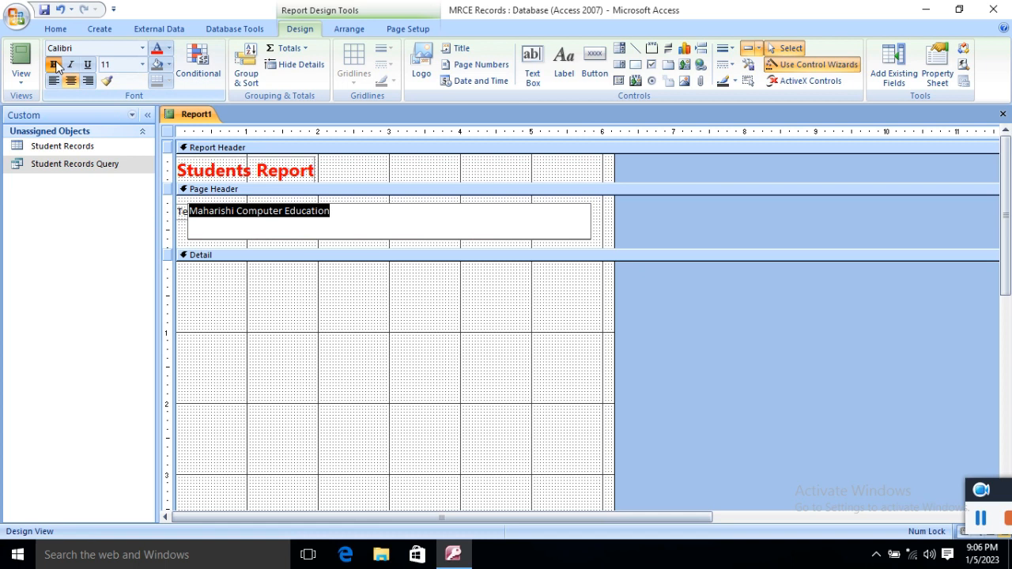
{"action": "left_click", "coordinate": [142, 65]}
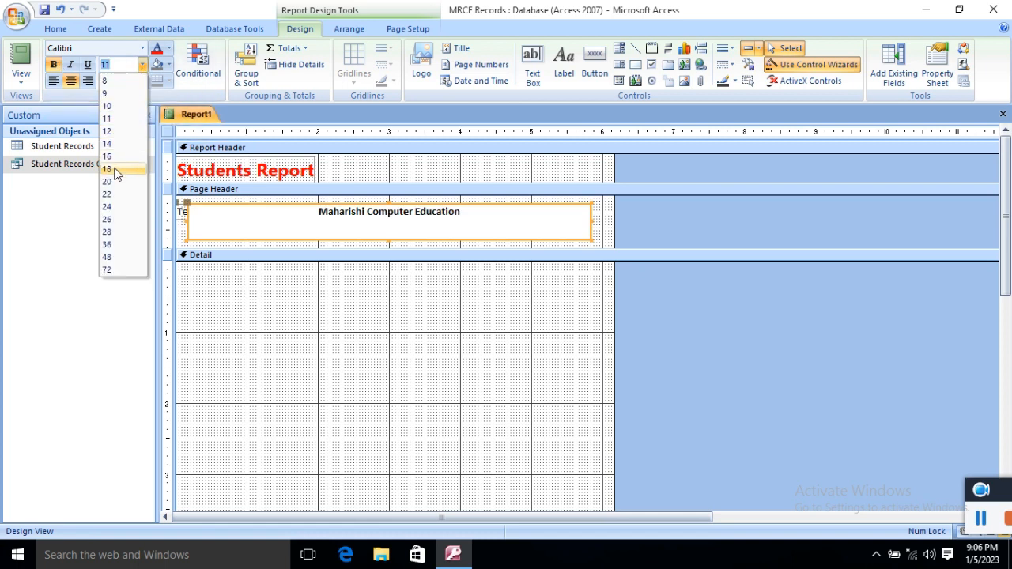
{"action": "left_click", "coordinate": [107, 181]}
- Set the Page Header text box's font to Berlin Sans FB Demi and its text colour to dark blue
{"action": "left_click", "coordinate": [142, 48]}
{"action": "left_click", "coordinate": [136, 139]}
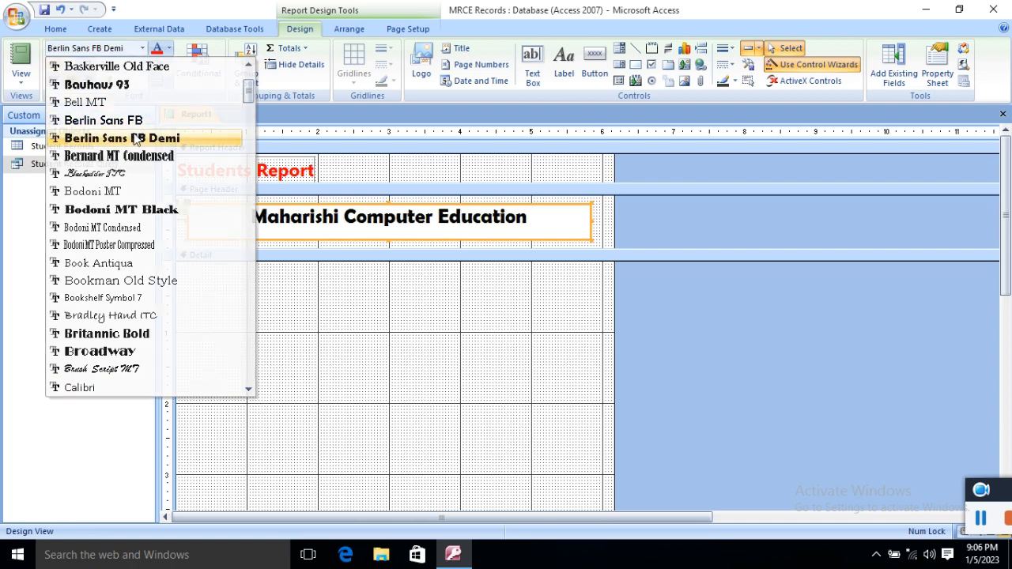
{"action": "left_click", "coordinate": [170, 49]}
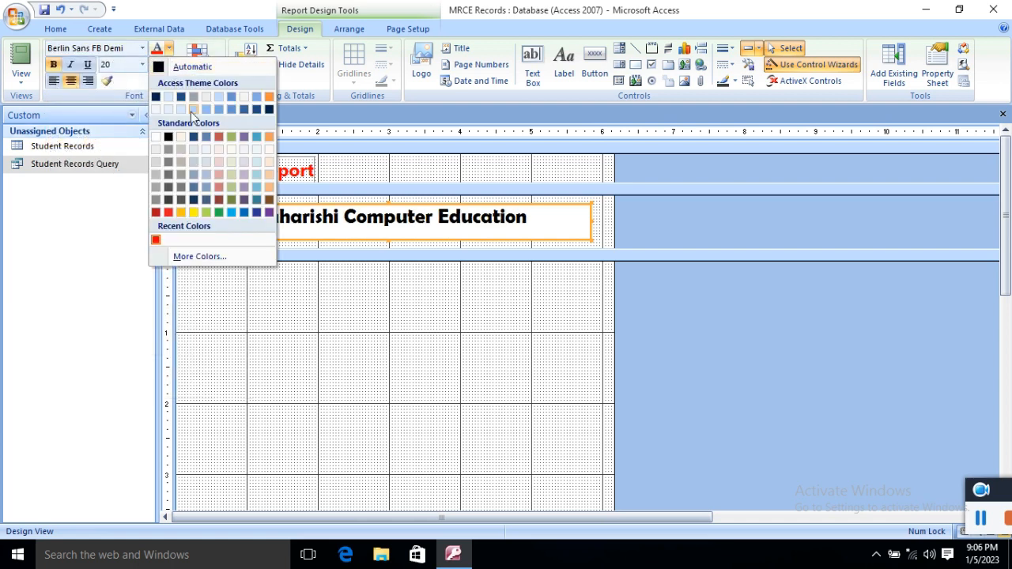
{"action": "left_click", "coordinate": [268, 110]}
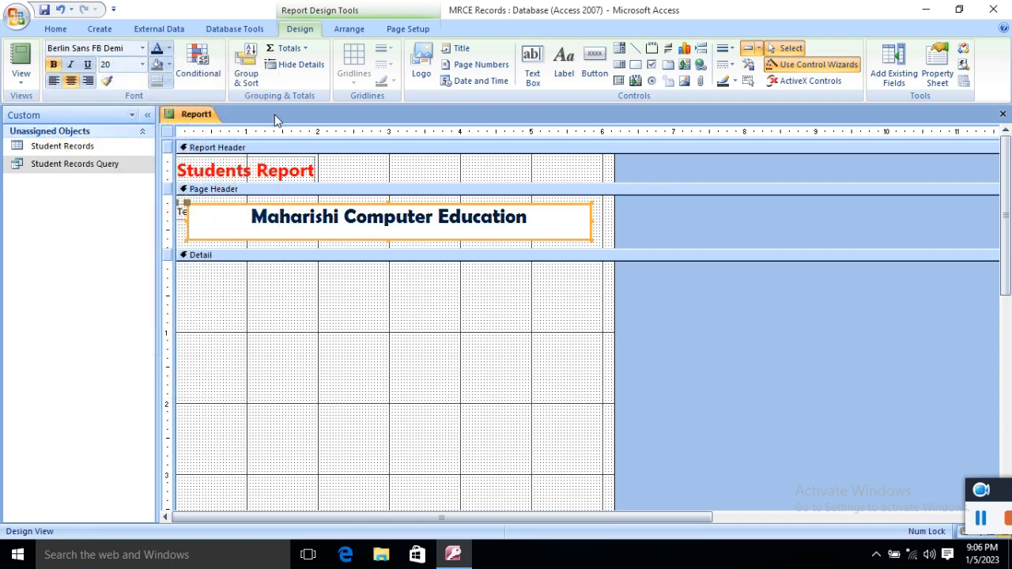
- Save the report as "Student Reports" and close it
{"action": "left_click", "coordinate": [322, 301]}
{"action": "key", "text": "ctrl+s"}
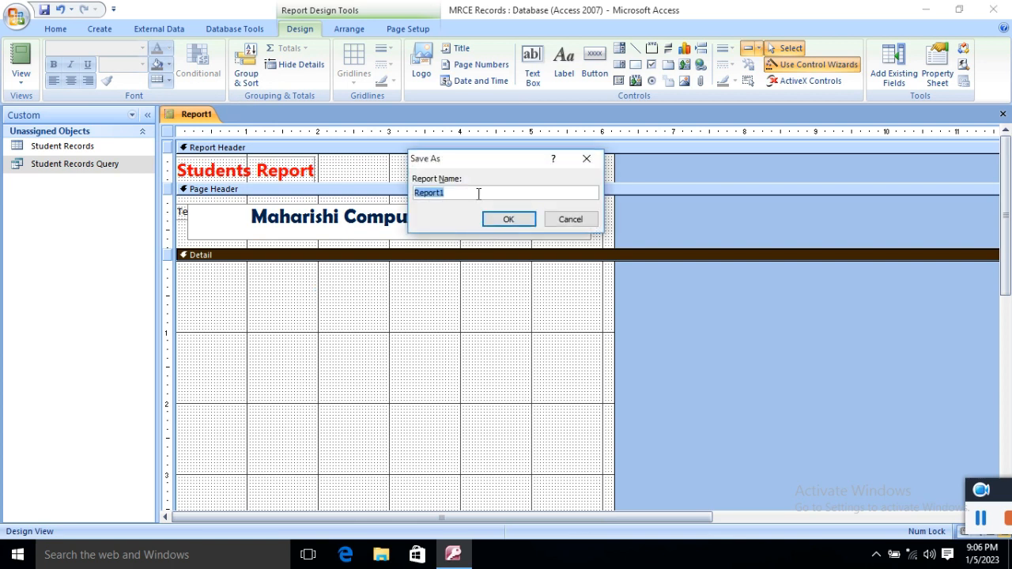
{"action": "type", "text": "S"}
{"action": "left_click", "coordinate": [508, 219]}
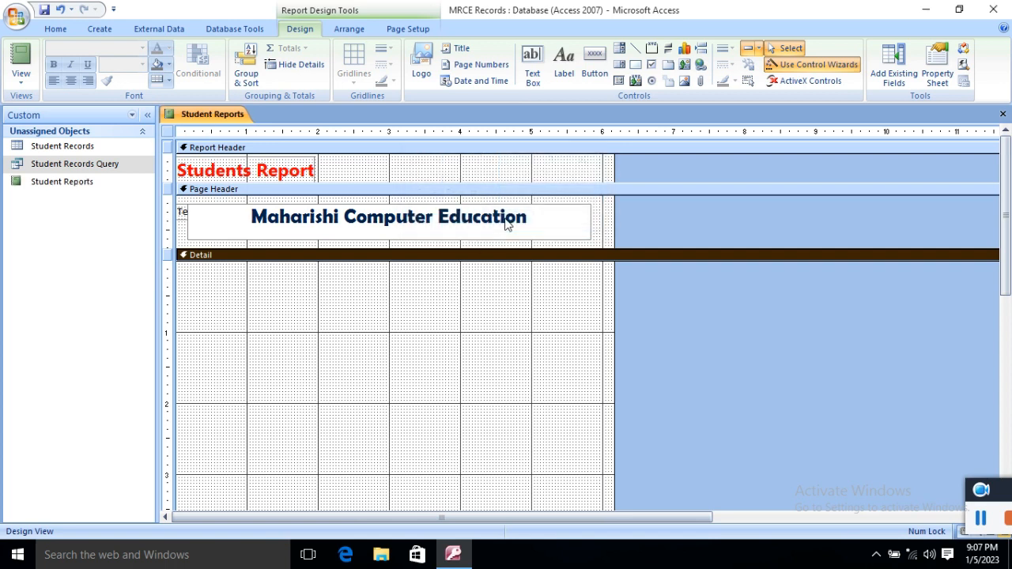
{"action": "left_click", "coordinate": [1002, 114]}
- Open the Student Reports report, check how its title and page header text are displayed, and close it
{"action": "double_click", "coordinate": [23, 181]}
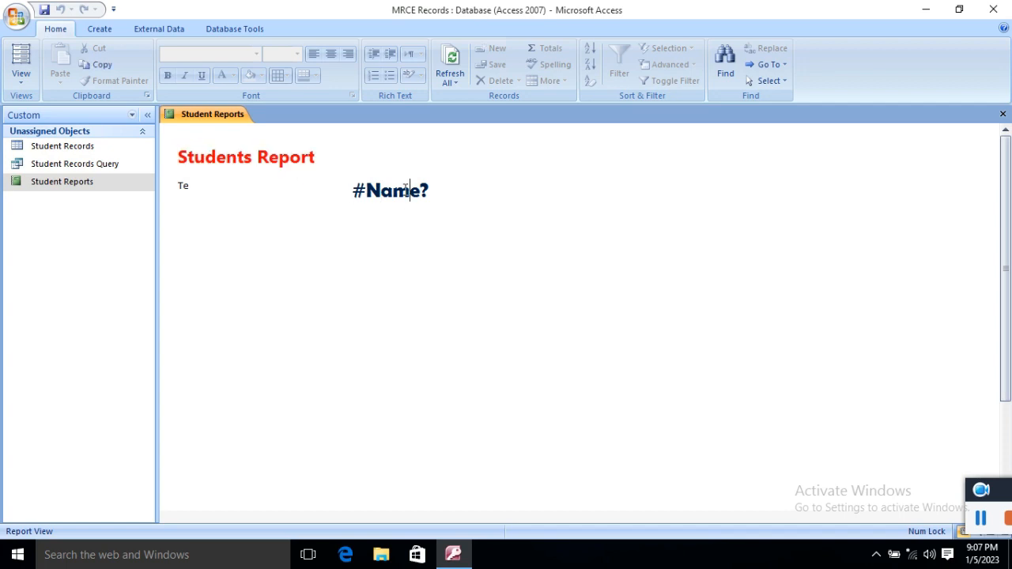
{"action": "left_click", "coordinate": [351, 190]}
{"action": "left_click", "coordinate": [1002, 115]}
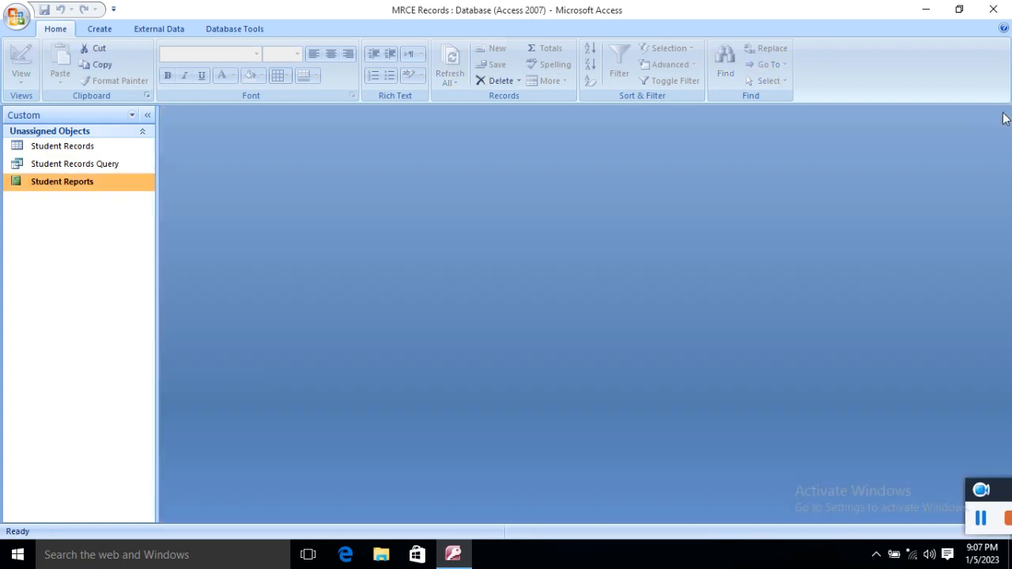
- Open the Student Reports report in Design View and delete the leftover label beside the Page Header text box
{"action": "right_click", "coordinate": [71, 185]}
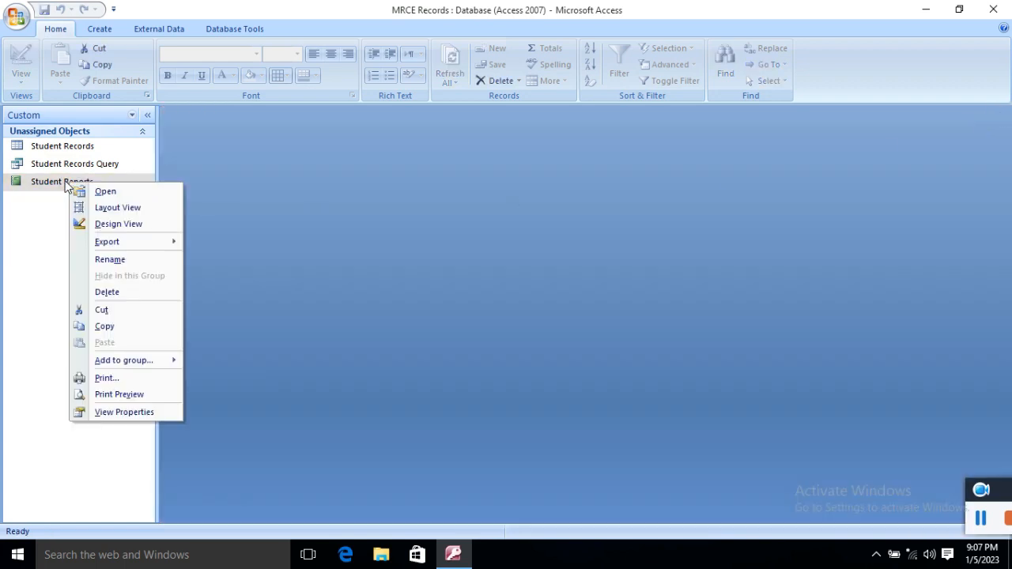
{"action": "left_click", "coordinate": [110, 223]}
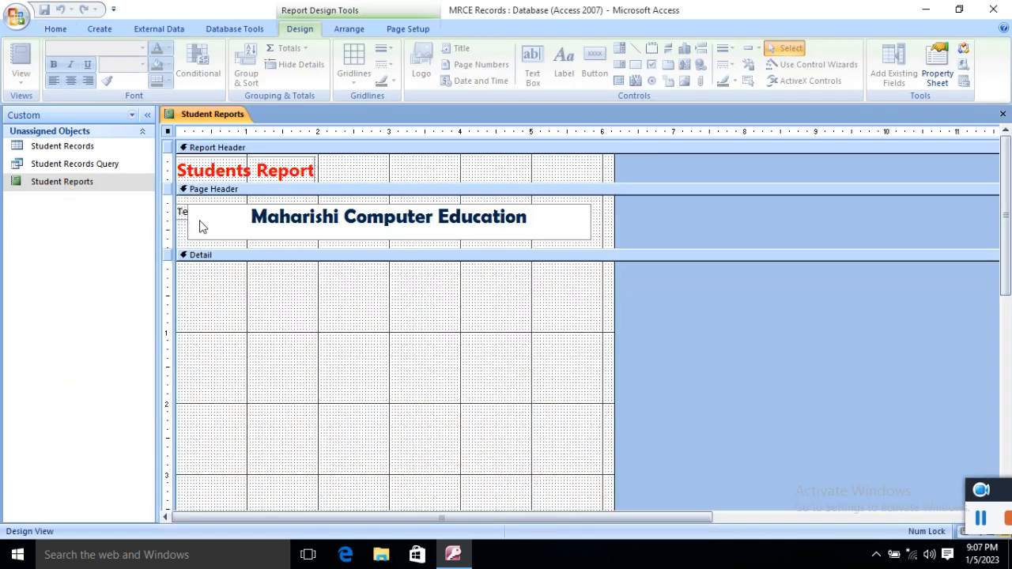
{"action": "left_click", "coordinate": [267, 212]}
{"action": "left_click", "coordinate": [183, 214]}
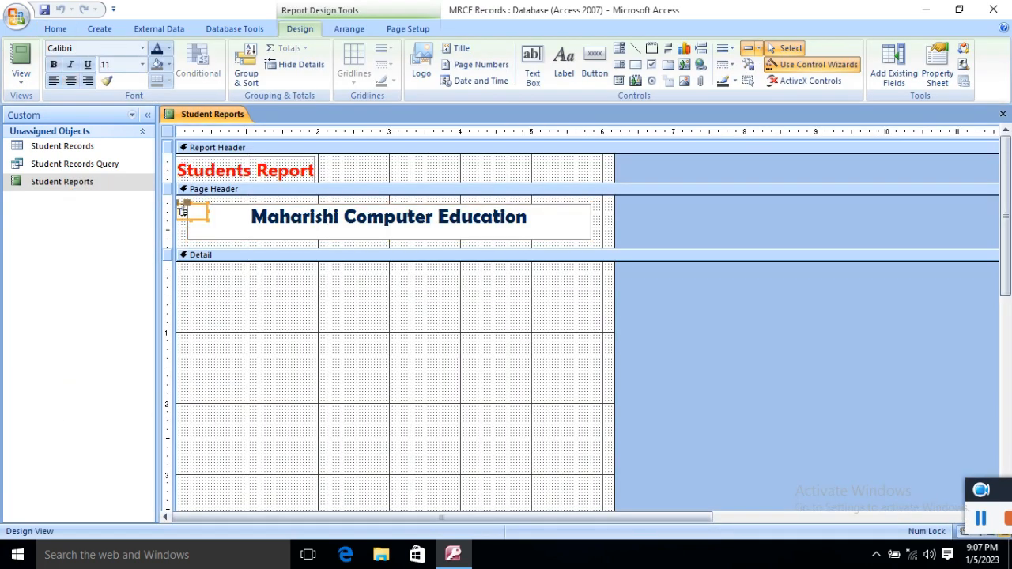
{"action": "left_click", "coordinate": [200, 207]}
{"action": "key", "text": "Delete"}
{"action": "left_click", "coordinate": [271, 228]}
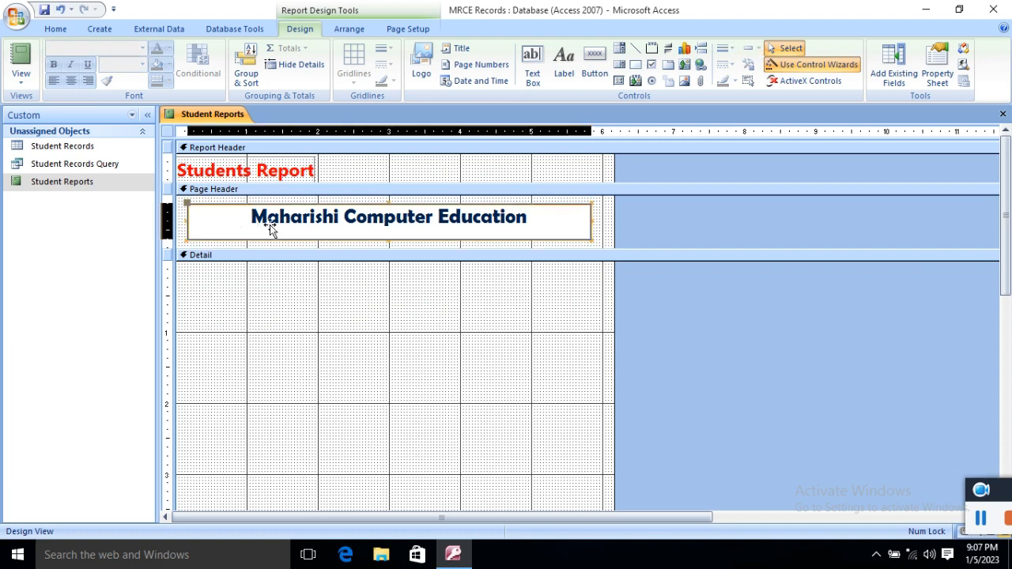
{"action": "left_click", "coordinate": [236, 279]}
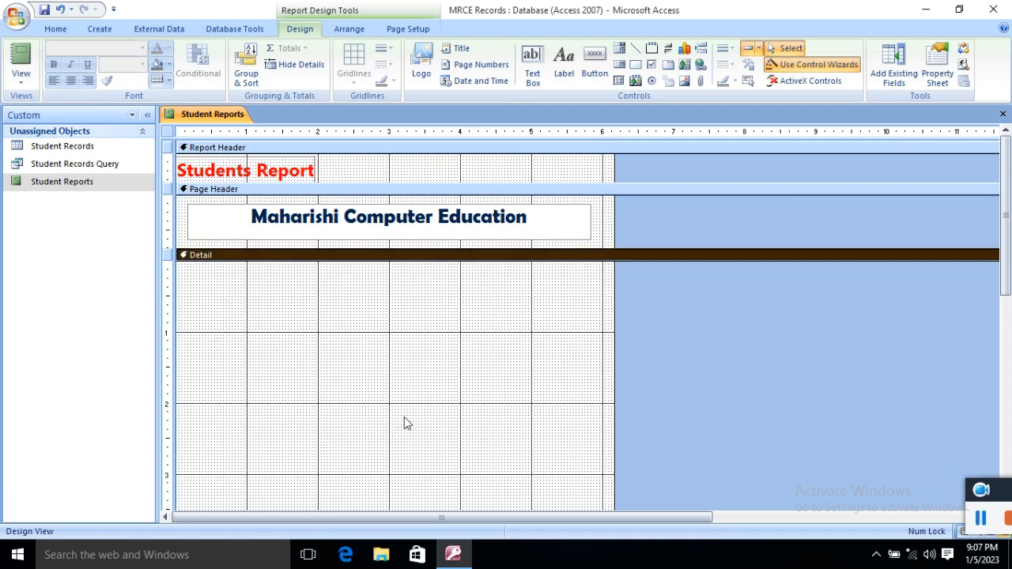
- Add the ID, Name, Post, Address, Salary and Documet Attech fields from Student Records to the Detail section in three rows of two
{"action": "left_click", "coordinate": [904, 83]}
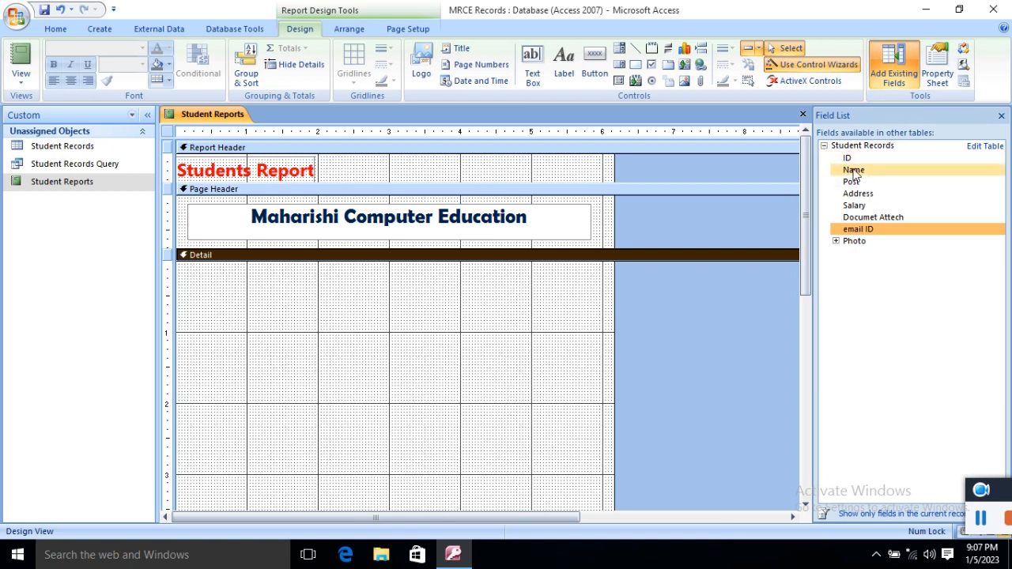
{"action": "left_click_drag", "start_coordinate": [850, 171], "coordinate": [203, 283]}
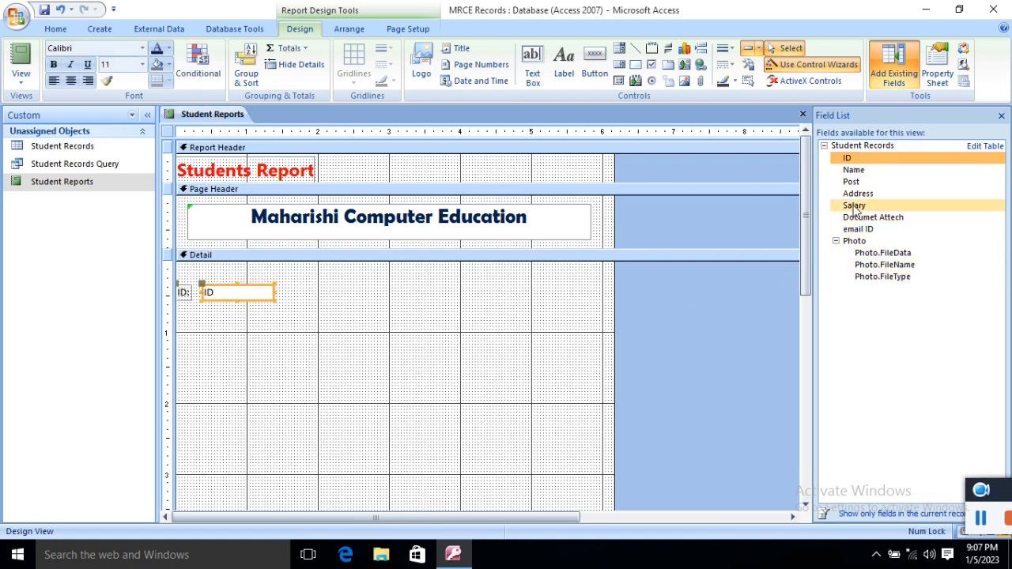
{"action": "mouse_move", "coordinate": [854, 170]}
{"action": "left_mouse_down"}
{"action": "mouse_move", "coordinate": [662, 232]}
{"action": "mouse_move", "coordinate": [322, 291]}
{"action": "mouse_move", "coordinate": [379, 294]}
{"action": "mouse_move", "coordinate": [374, 286]}
{"action": "left_mouse_up"}
{"action": "left_click_drag", "start_coordinate": [851, 182], "coordinate": [189, 340]}
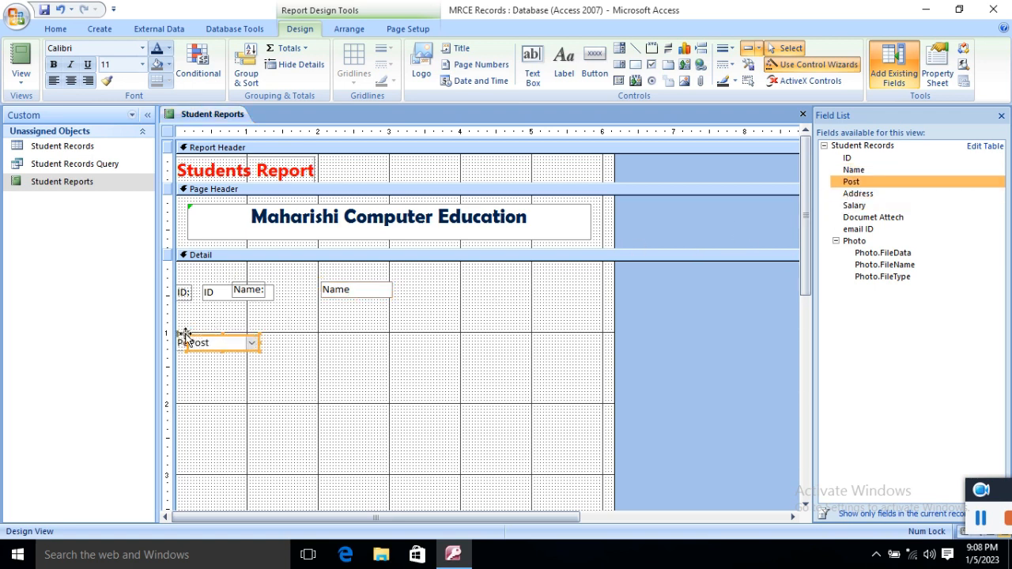
{"action": "left_click_drag", "start_coordinate": [857, 193], "coordinate": [323, 336]}
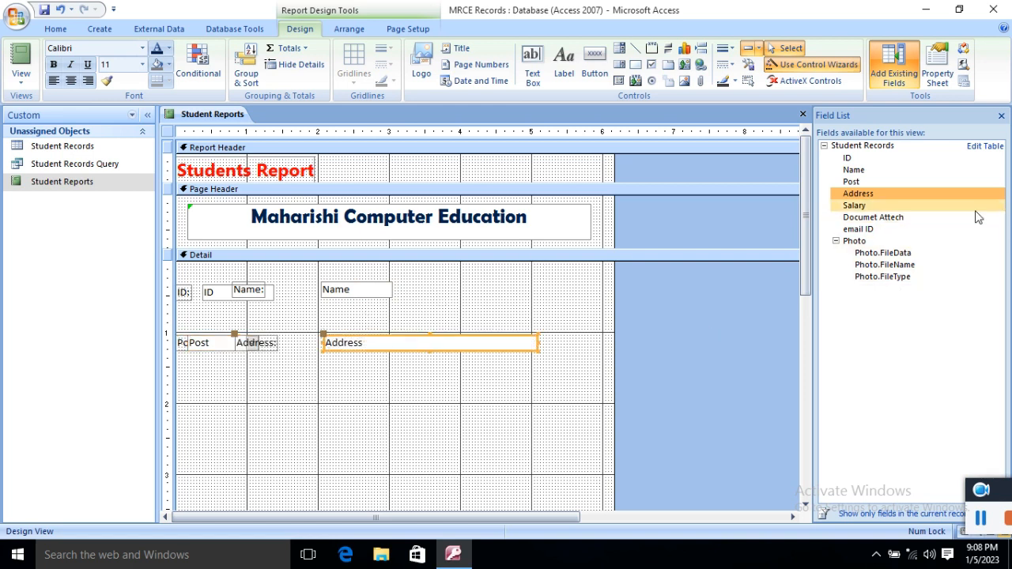
{"action": "left_click_drag", "start_coordinate": [854, 207], "coordinate": [184, 398]}
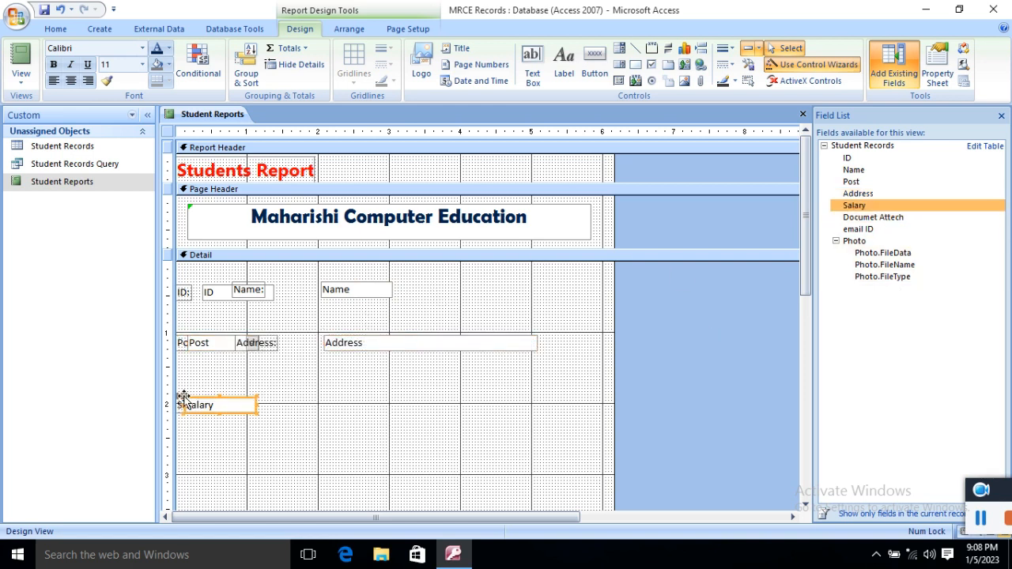
{"action": "left_click_drag", "start_coordinate": [885, 222], "coordinate": [319, 404]}
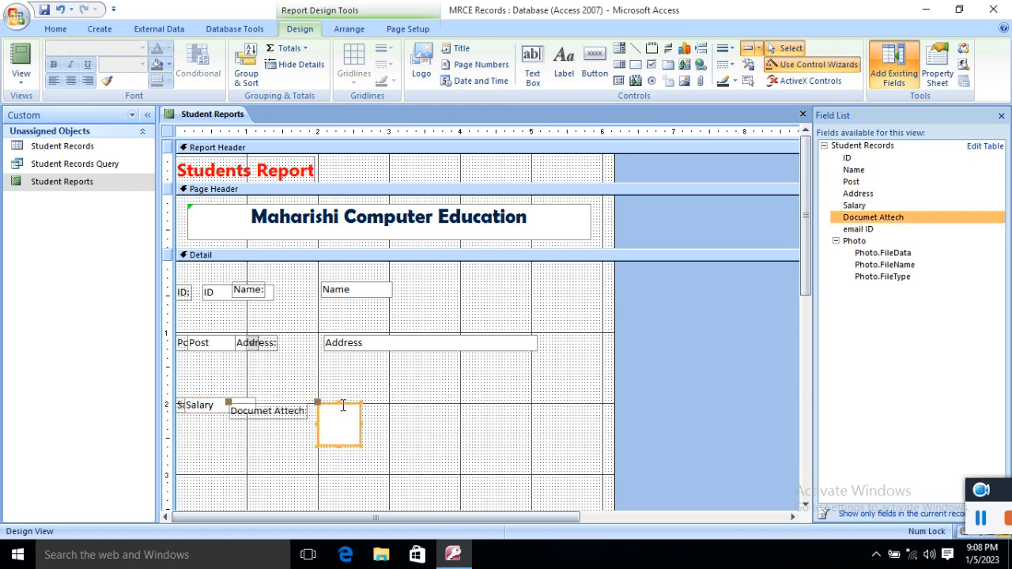
{"action": "left_click_drag", "start_coordinate": [354, 403], "coordinate": [423, 401]}
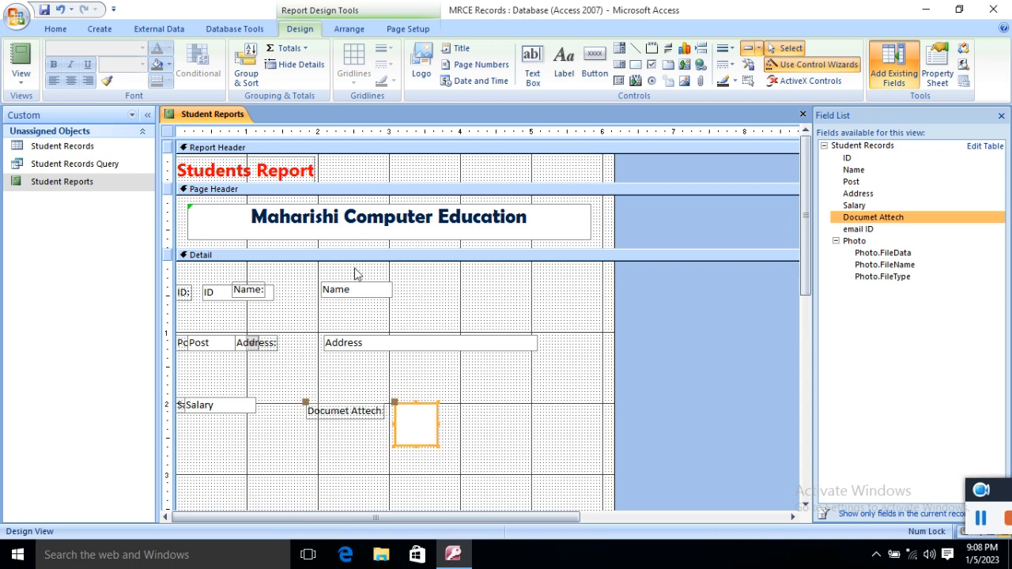
- Make all the field labels and boxes in the Detail section bold
{"action": "left_click_drag", "start_coordinate": [588, 266], "coordinate": [168, 477]}
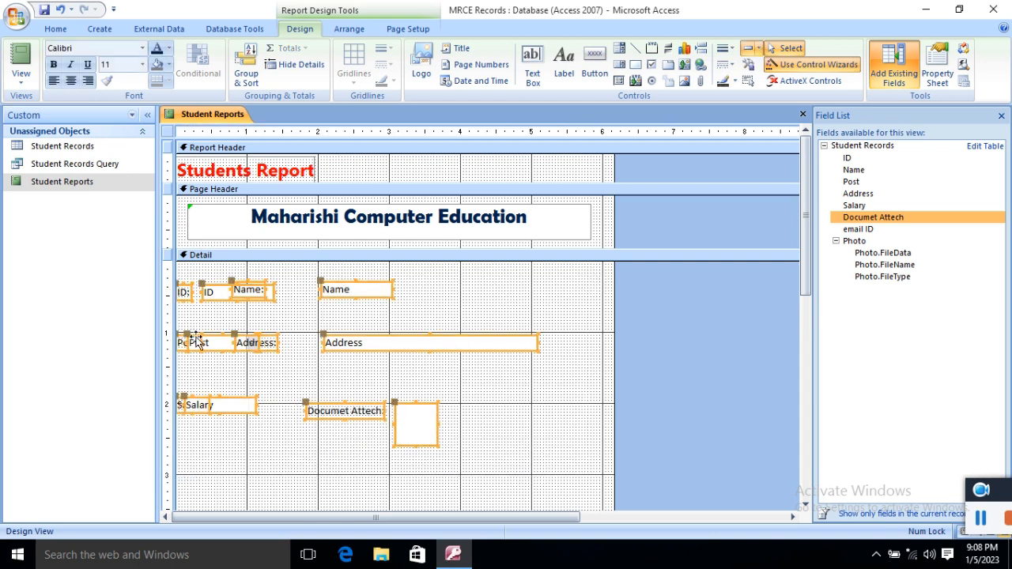
{"action": "left_click", "coordinate": [53, 65]}
{"action": "left_click", "coordinate": [283, 312]}
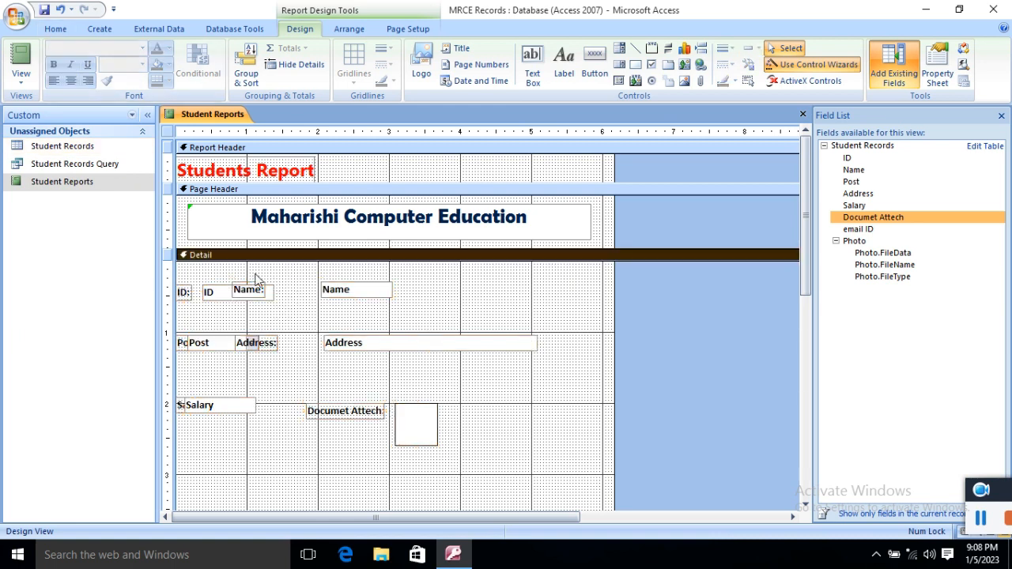
- Reposition the Name and Address labels and boxes in the Detail section so that each label sits clear beside its box
{"action": "left_click", "coordinate": [338, 286]}
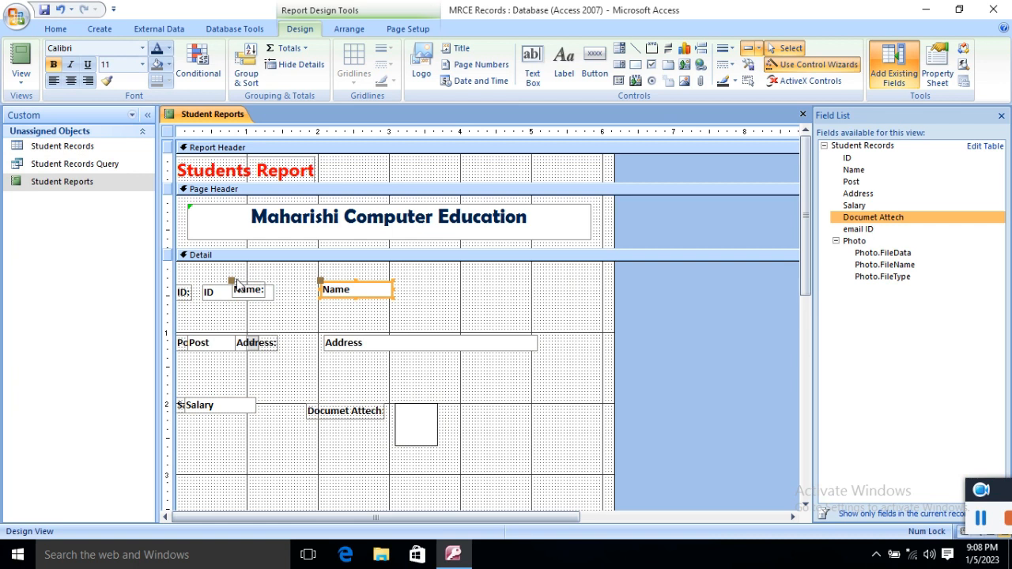
{"action": "left_click_drag", "start_coordinate": [235, 283], "coordinate": [279, 286]}
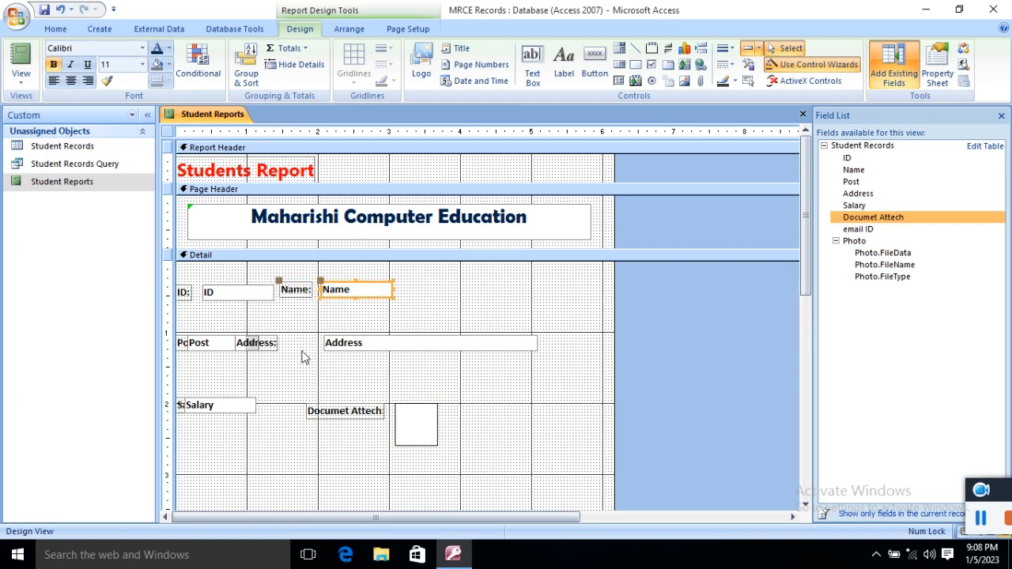
{"action": "left_click", "coordinate": [254, 344]}
{"action": "left_click_drag", "start_coordinate": [238, 333], "coordinate": [287, 333]}
{"action": "left_click", "coordinate": [373, 340]}
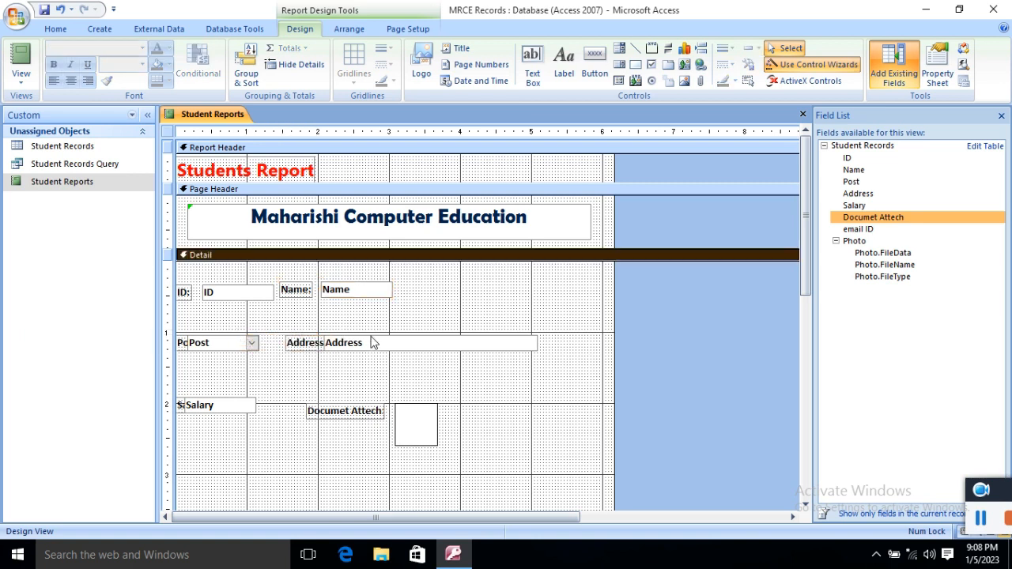
{"action": "left_click_drag", "start_coordinate": [375, 338], "coordinate": [402, 339]}
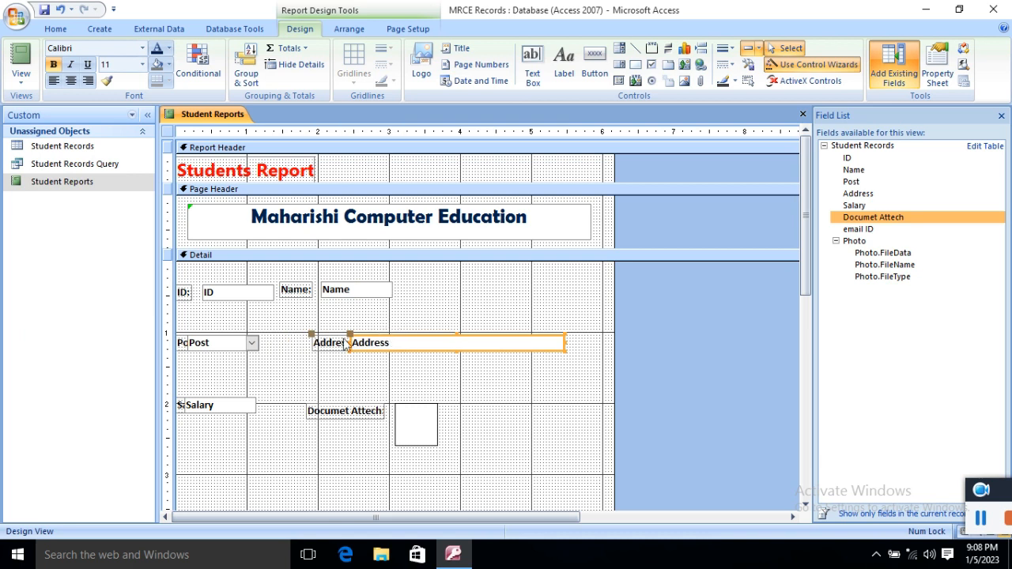
{"action": "left_click", "coordinate": [308, 342]}
{"action": "left_click", "coordinate": [316, 335]}
{"action": "left_click_drag", "start_coordinate": [314, 332], "coordinate": [304, 334]}
{"action": "left_click", "coordinate": [328, 382]}
- Reposition the Salary and Post labels and boxes in the Detail section so that neither label is covered by its box
{"action": "left_click", "coordinate": [324, 407]}
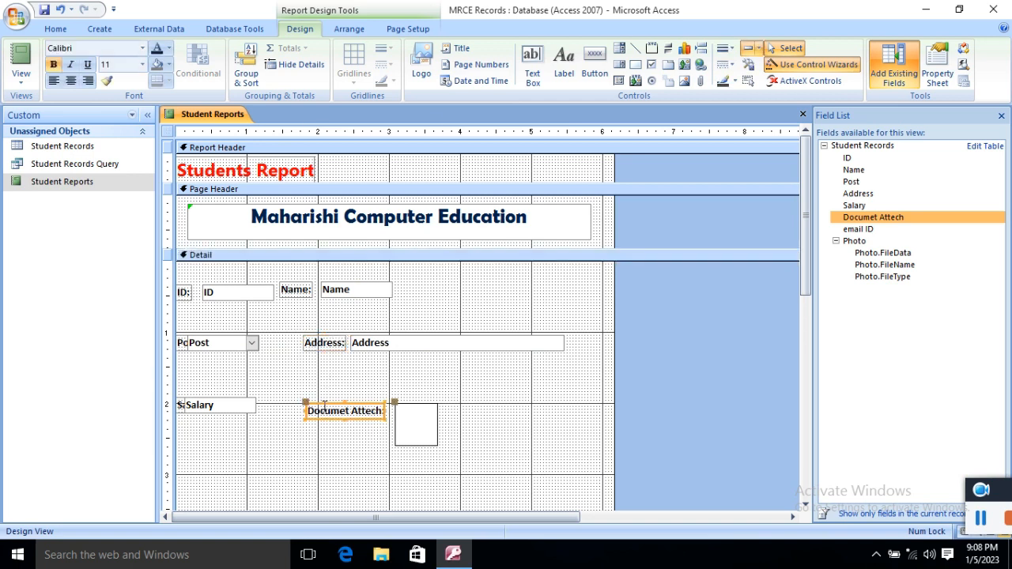
{"action": "left_click_drag", "start_coordinate": [233, 402], "coordinate": [186, 397]}
{"action": "left_click", "coordinate": [258, 370]}
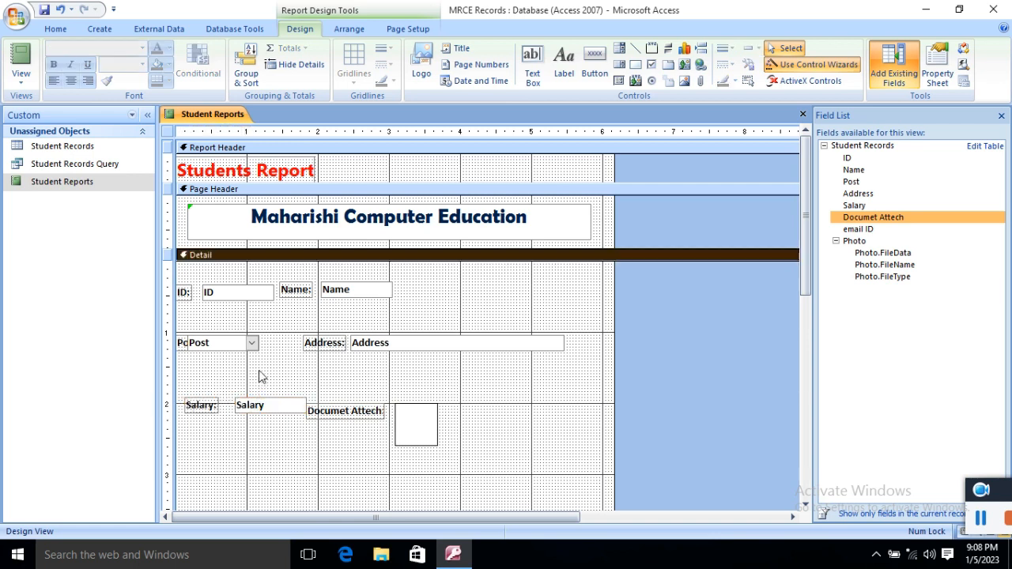
{"action": "left_click", "coordinate": [235, 342]}
{"action": "left_click_drag", "start_coordinate": [236, 335], "coordinate": [277, 334]}
{"action": "left_click", "coordinate": [220, 323]}
{"action": "left_click", "coordinate": [220, 338]}
{"action": "left_click_drag", "start_coordinate": [216, 335], "coordinate": [185, 338]}
{"action": "left_click", "coordinate": [222, 310]}
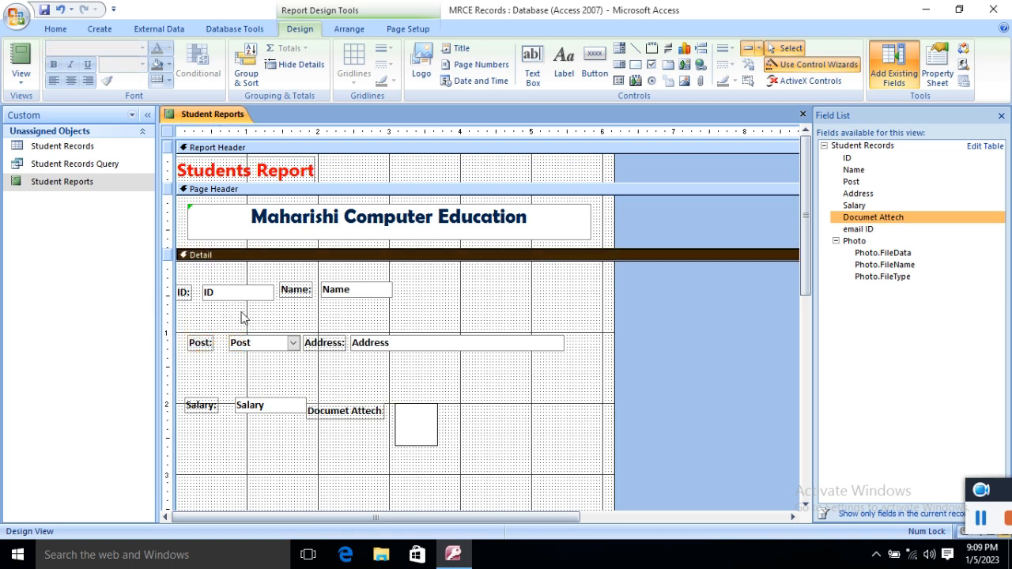
- Shift the Address controls slightly right, then enlarge the Documet Attech box to about 1 by 1.1 inches and place it just below Address
{"action": "left_click", "coordinate": [379, 348]}
{"action": "left_click_drag", "start_coordinate": [380, 350], "coordinate": [385, 348]}
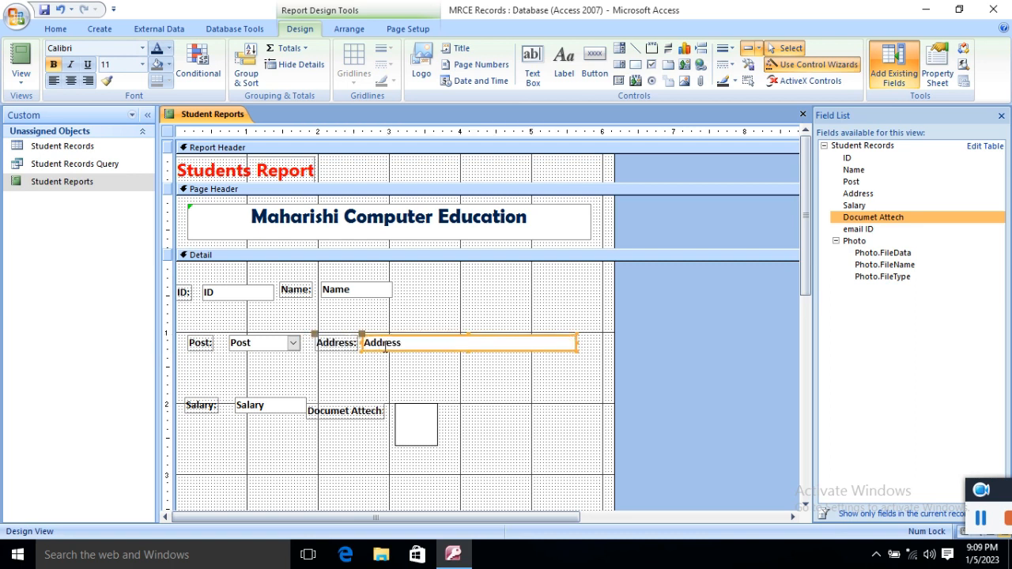
{"action": "left_click_drag", "start_coordinate": [395, 410], "coordinate": [426, 411]}
{"action": "left_click", "coordinate": [458, 437]}
{"action": "left_click_drag", "start_coordinate": [467, 445], "coordinate": [505, 482]}
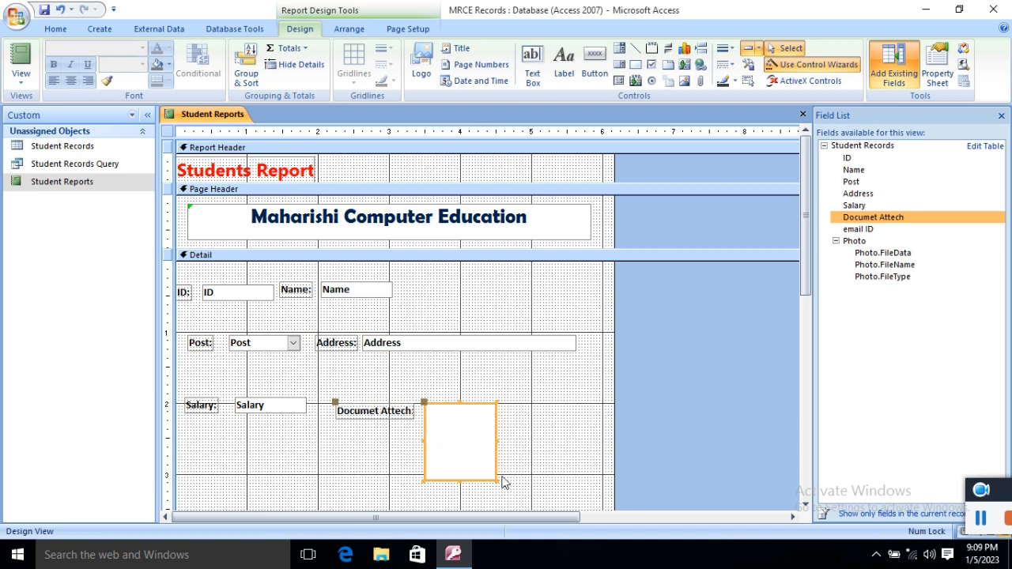
{"action": "left_click_drag", "start_coordinate": [468, 404], "coordinate": [472, 366]}
{"action": "left_click", "coordinate": [521, 376]}
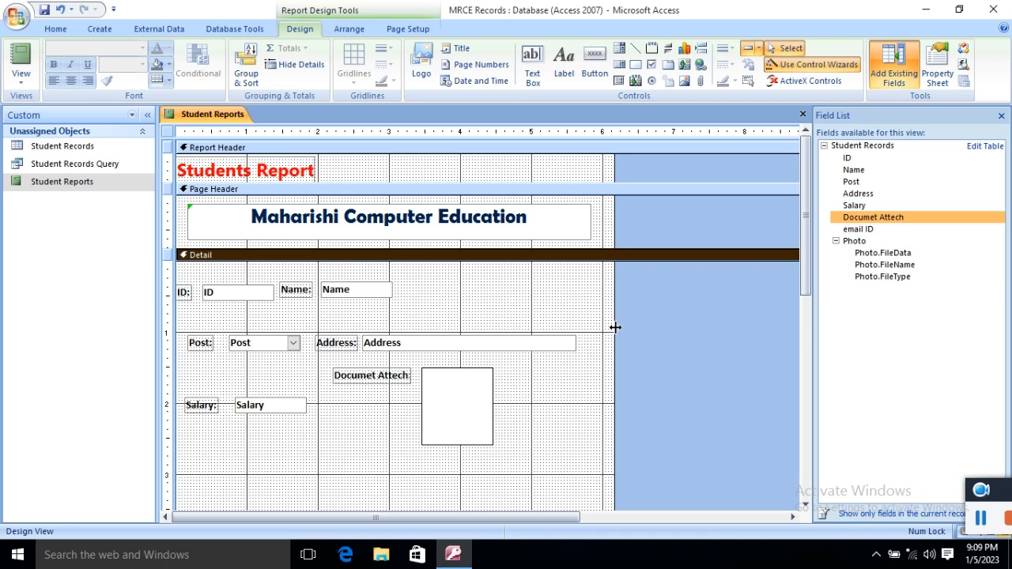
- Resize the report layout to about 5.9 inches wide, with the Detail section about 2.8 inches and the Page Footer about 0.7 inch high
{"action": "left_click_drag", "start_coordinate": [611, 324], "coordinate": [593, 324]}
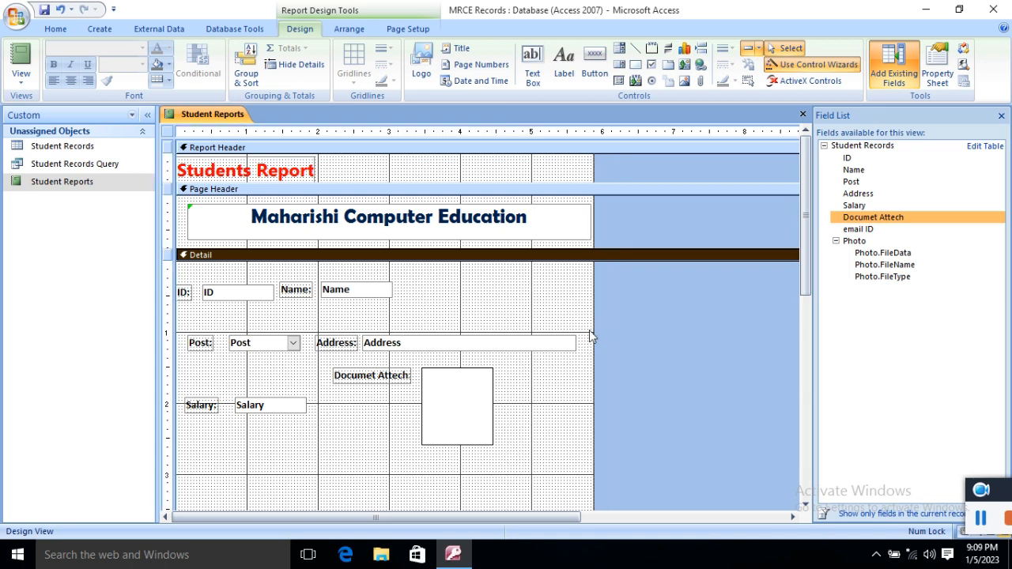
{"action": "scroll", "coordinate": [517, 359], "scroll_direction": "down", "scroll_amount": 3}
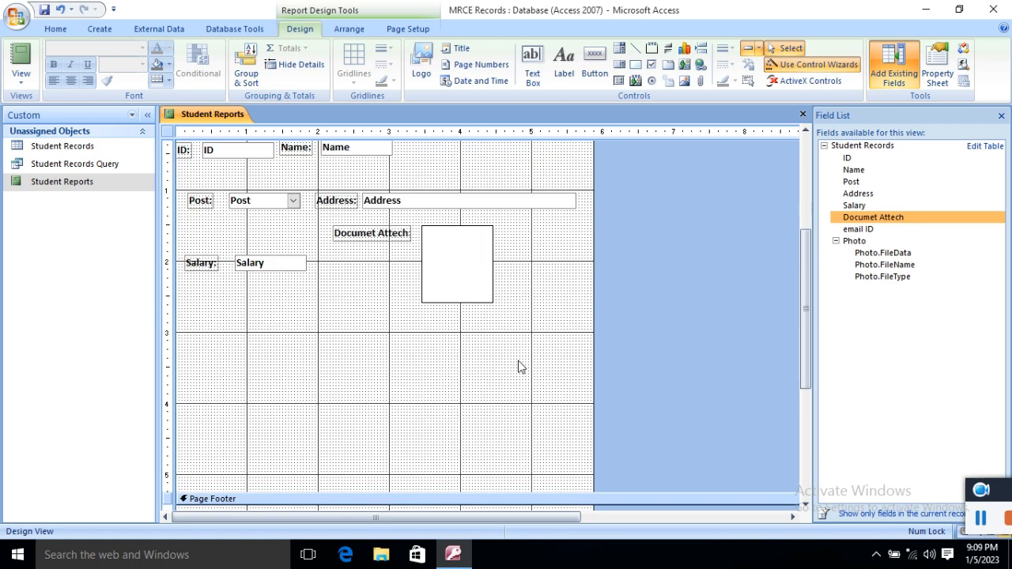
{"action": "left_click_drag", "start_coordinate": [359, 490], "coordinate": [387, 321]}
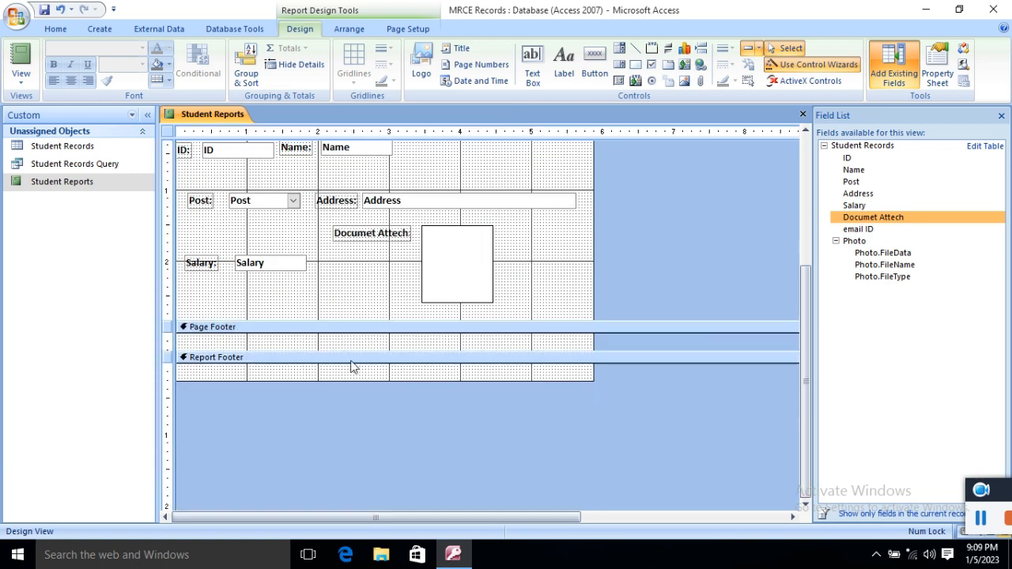
{"action": "left_click", "coordinate": [294, 369]}
{"action": "left_click_drag", "start_coordinate": [294, 351], "coordinate": [293, 380]}
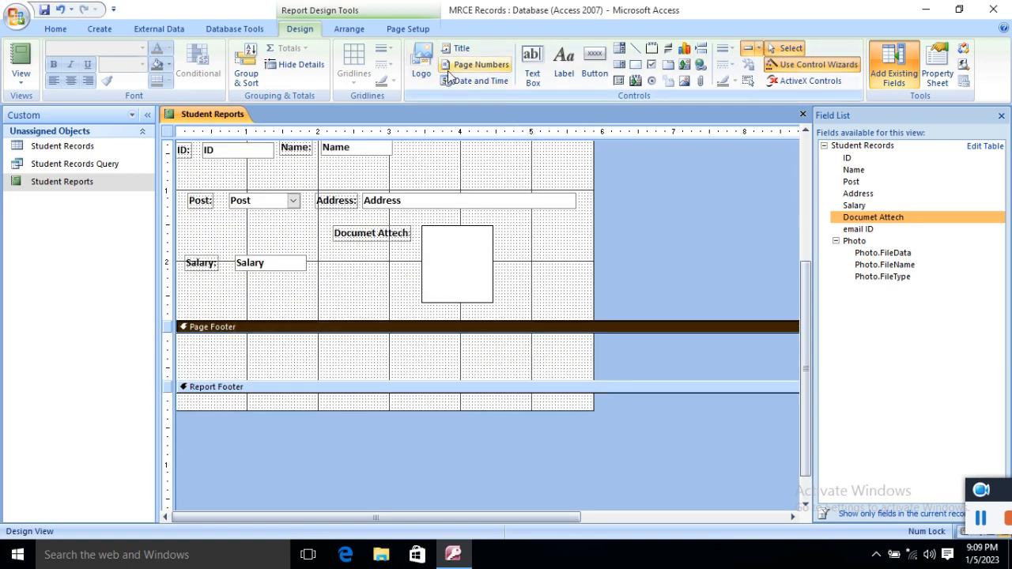
{"action": "left_click", "coordinate": [536, 63]}
{"action": "left_click", "coordinate": [198, 355]}
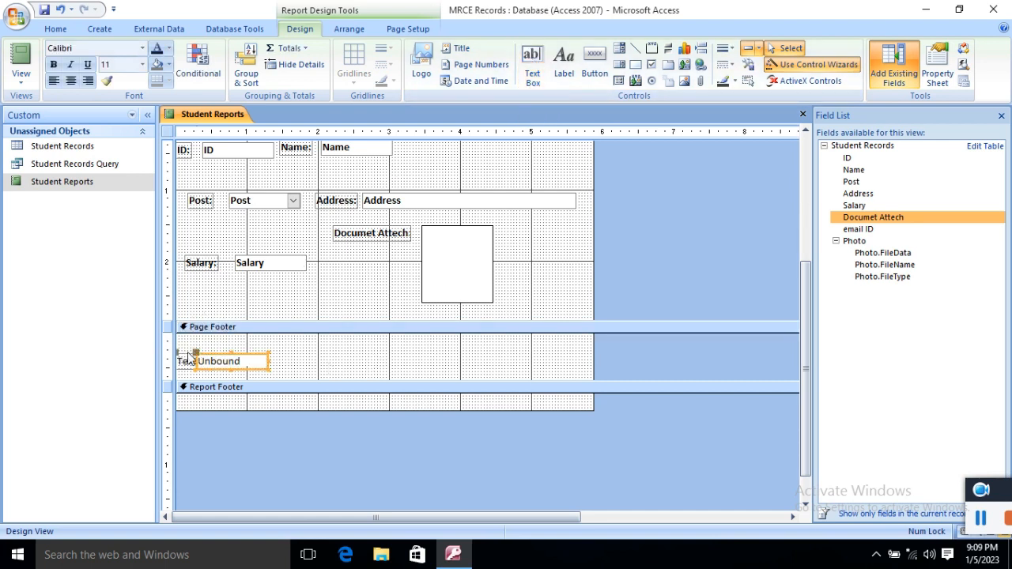
{"action": "key", "text": "Delete"}
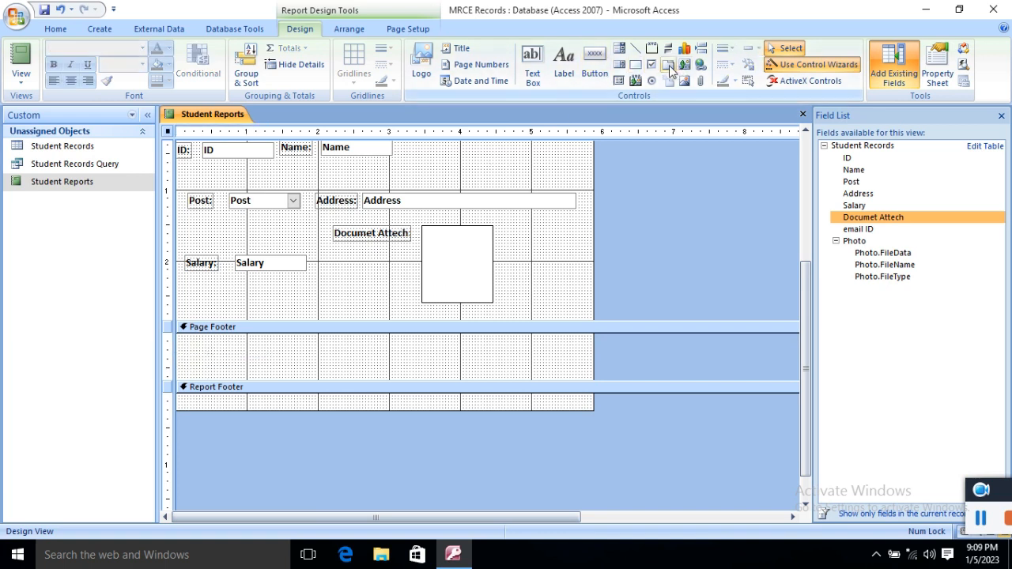
- Add a label in the Page Footer reading "Presented By Maharishi Computer Education"
{"action": "left_click", "coordinate": [563, 64]}
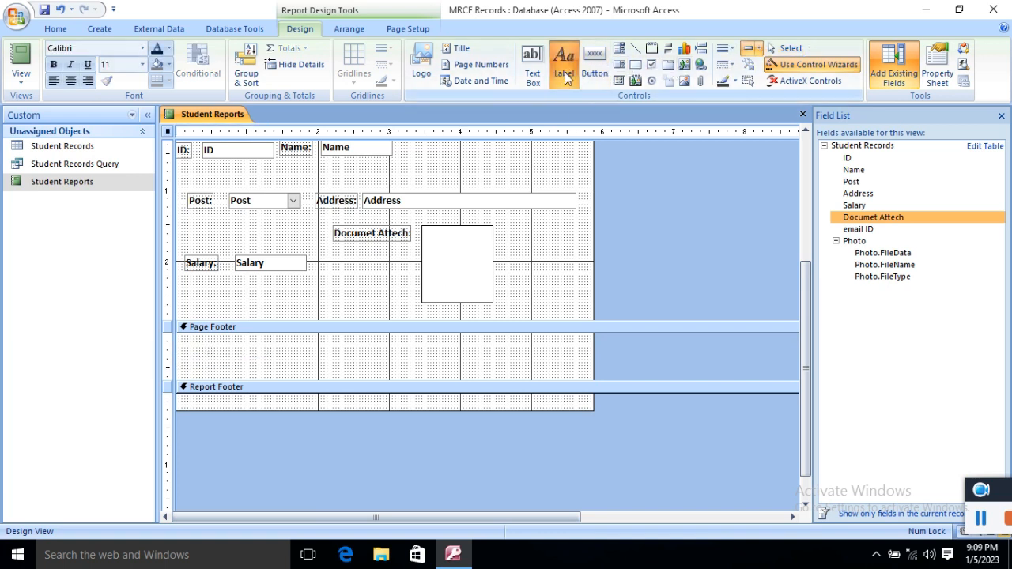
{"action": "left_click", "coordinate": [221, 358]}
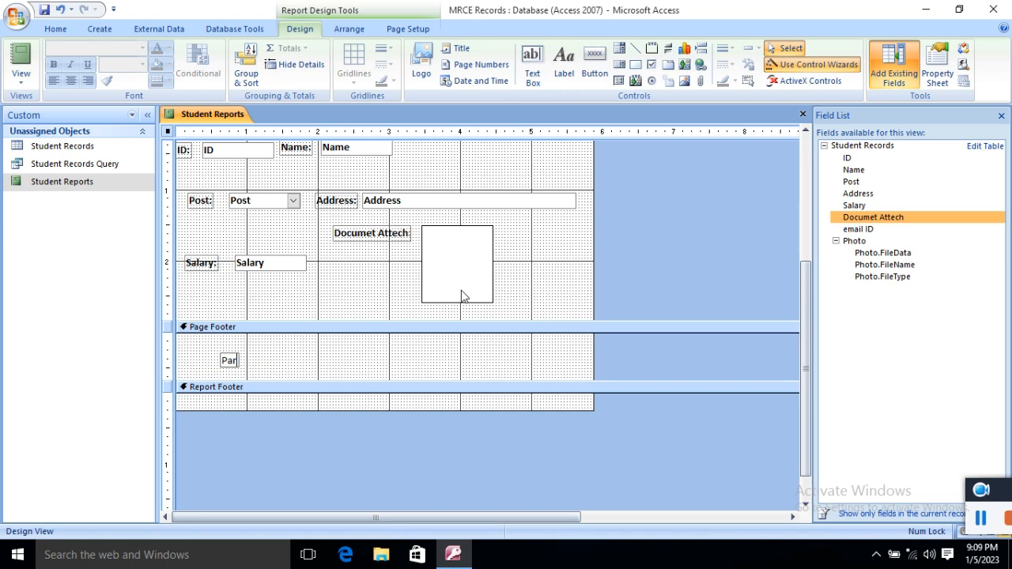
{"action": "type", "text": "Presented B"}
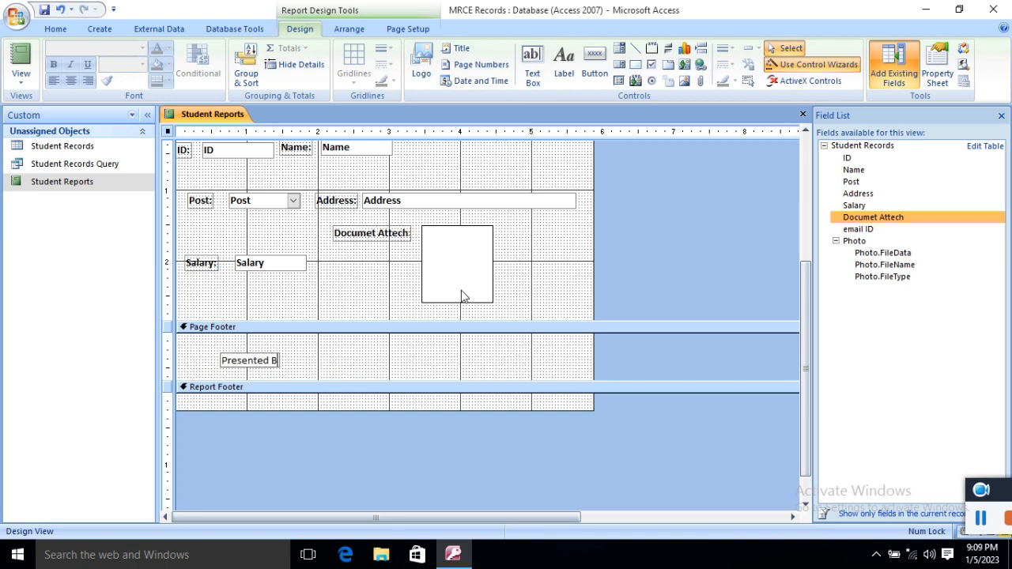
{"action": "type", "text": "y Maharish"}
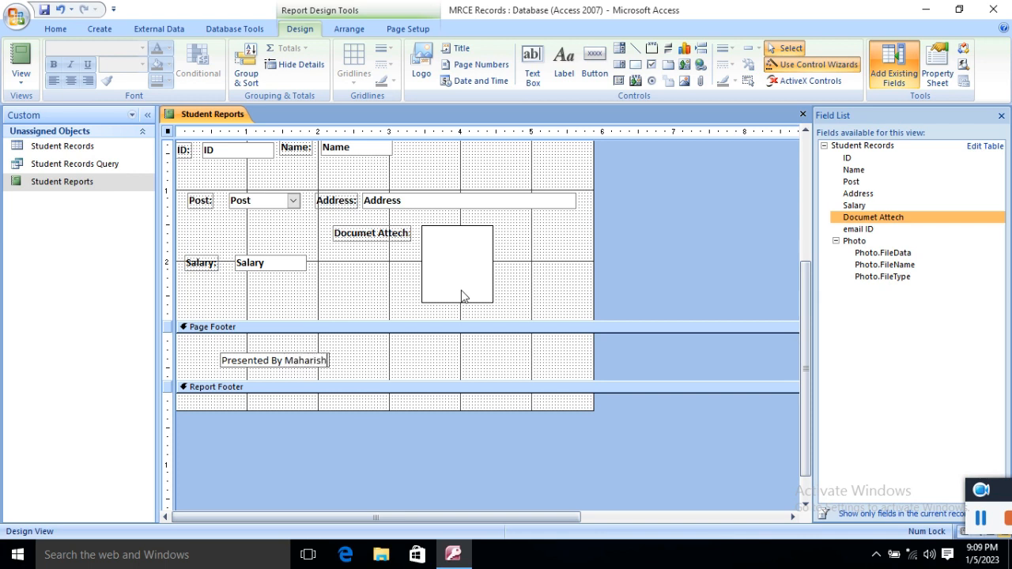
{"action": "type", "text": "i Computer Education"}
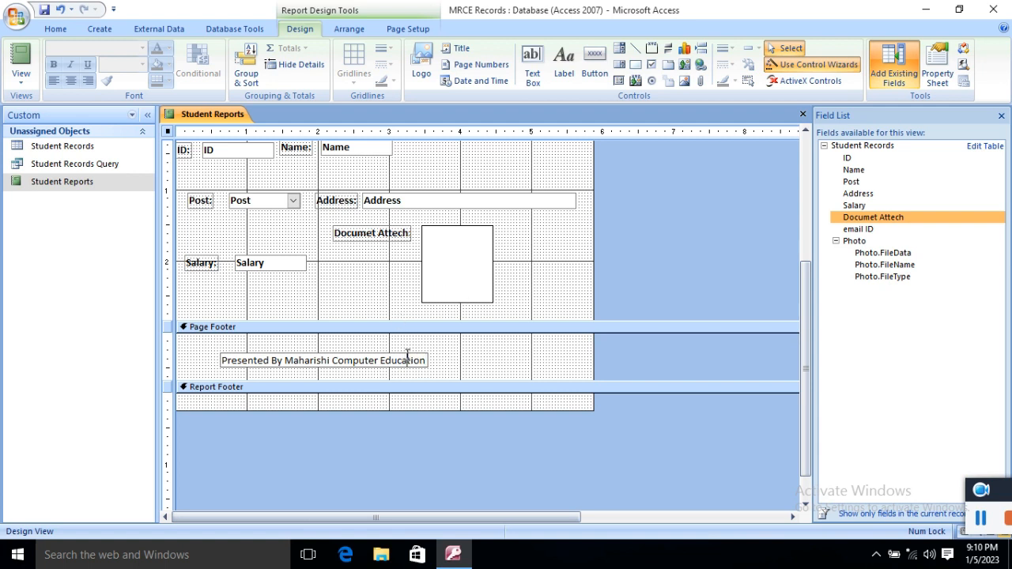
- Make the Page Footer label bold, widen it to about 4.6 inches, and center its text
{"action": "key", "text": "Return"}
{"action": "left_click", "coordinate": [55, 65]}
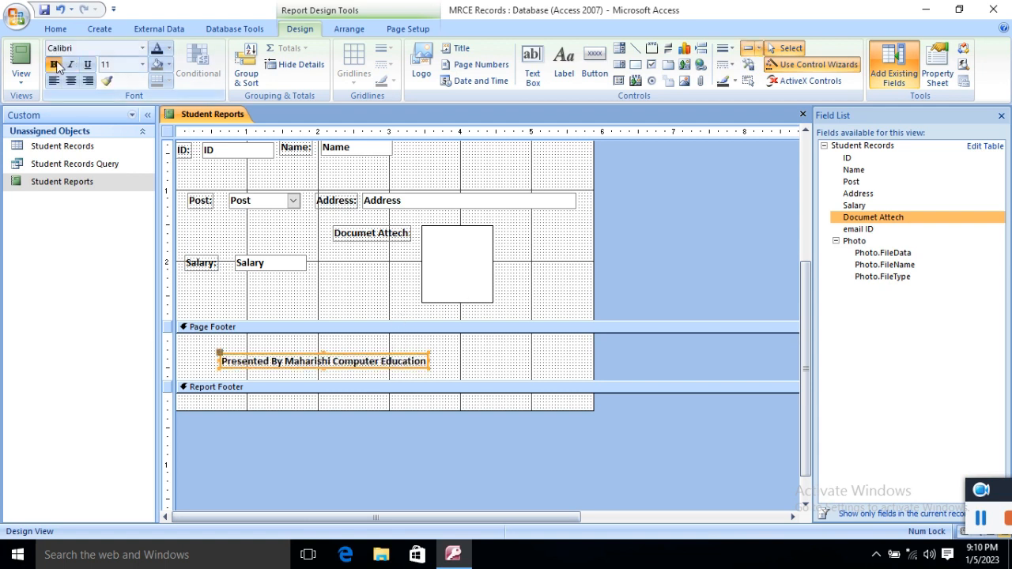
{"action": "left_click", "coordinate": [431, 377]}
{"action": "left_click", "coordinate": [430, 368]}
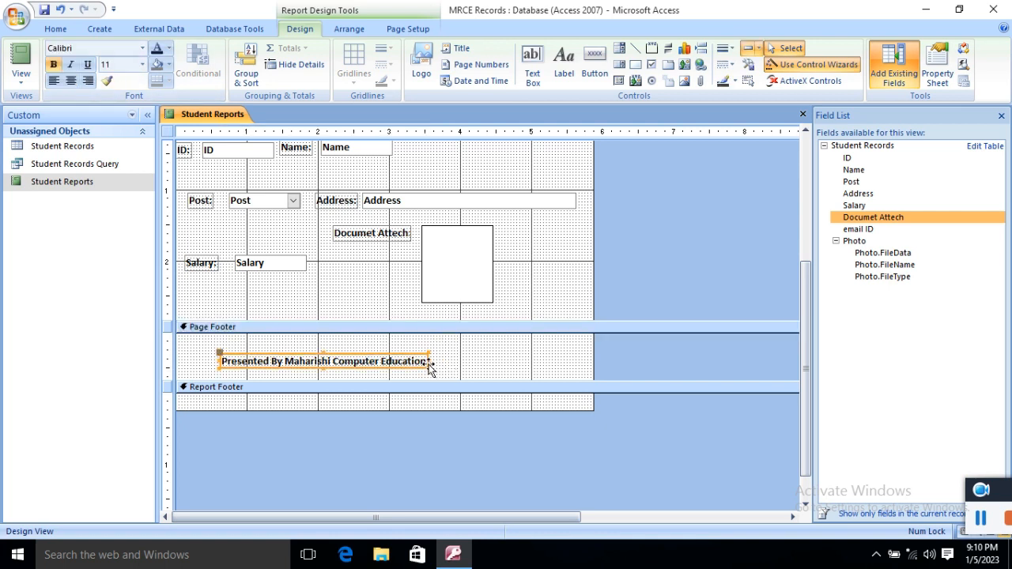
{"action": "left_click_drag", "start_coordinate": [429, 367], "coordinate": [550, 369]}
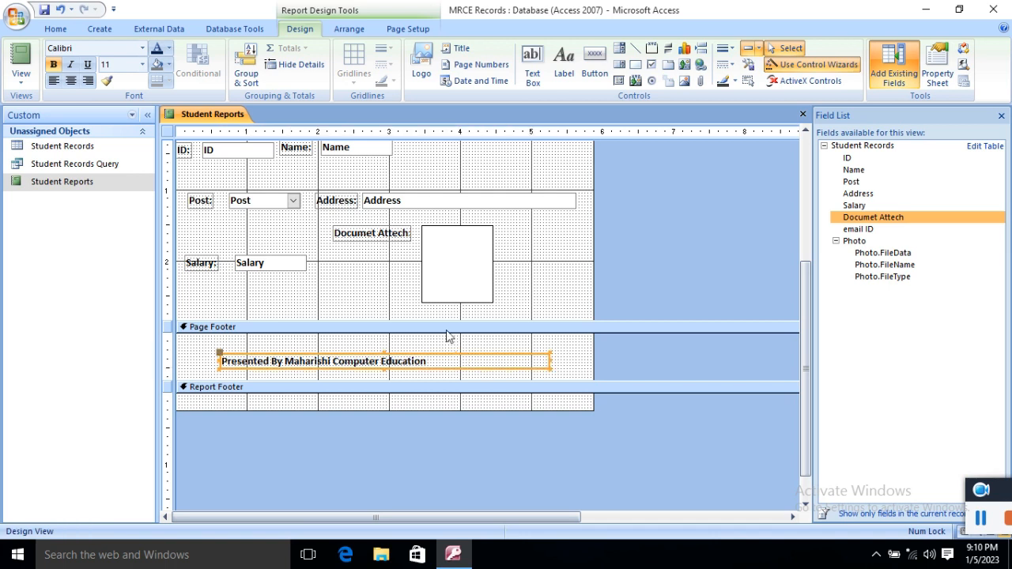
{"action": "left_click", "coordinate": [71, 81]}
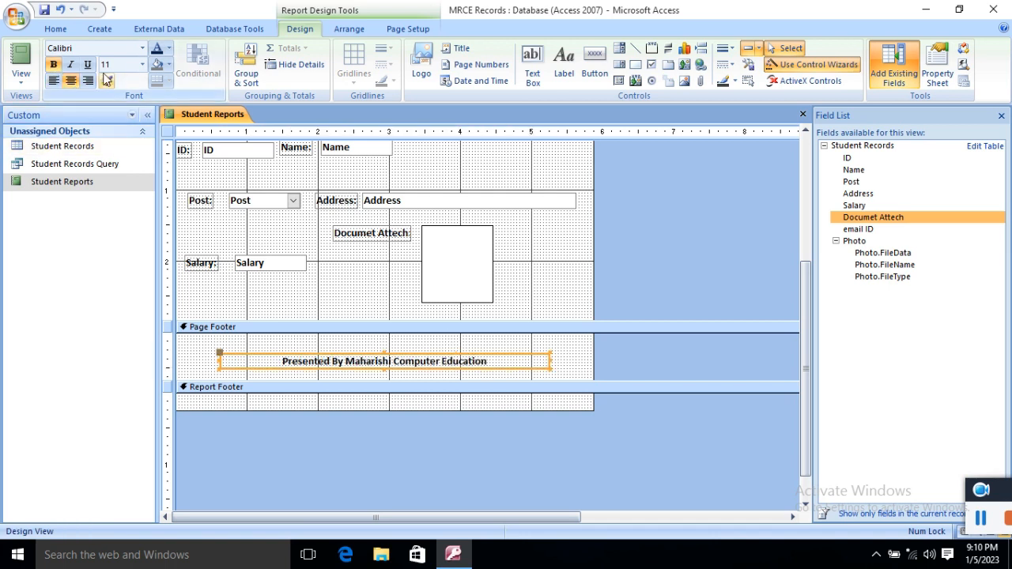
- Set the Page Footer label's font size to 22 and make its box about 0.5 inch high, starting just below the section bar
{"action": "left_click", "coordinate": [143, 65]}
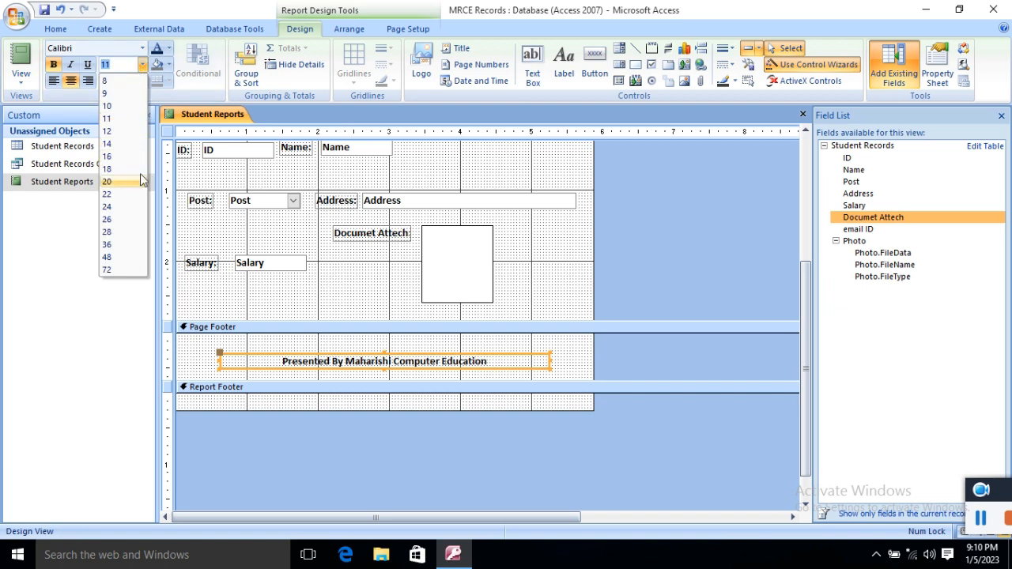
{"action": "left_click", "coordinate": [133, 194]}
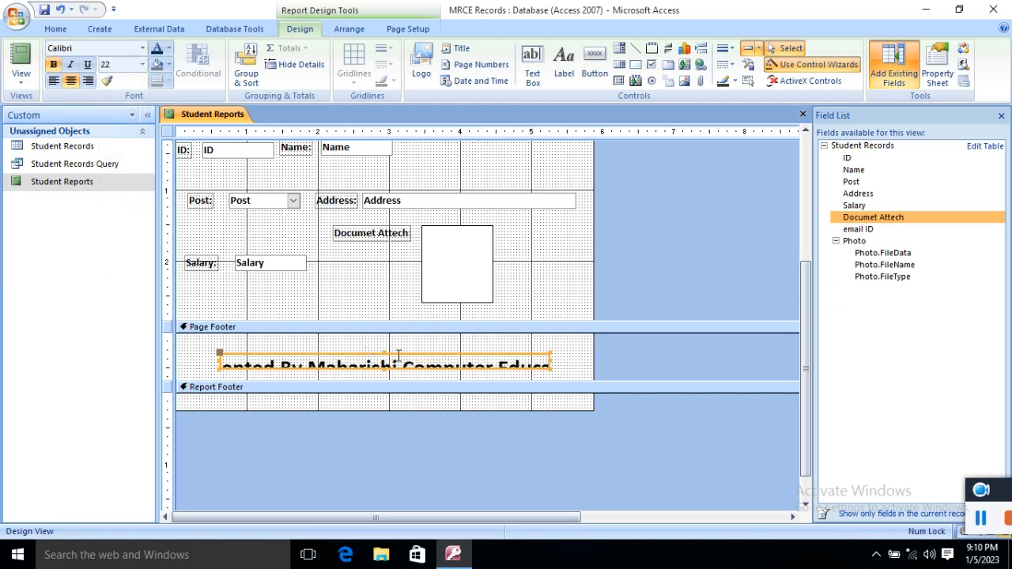
{"action": "mouse_move", "coordinate": [399, 357]}
{"action": "left_mouse_down"}
{"action": "mouse_move", "coordinate": [405, 343]}
{"action": "mouse_move", "coordinate": [393, 356]}
{"action": "mouse_move", "coordinate": [396, 377]}
{"action": "left_mouse_up"}
{"action": "left_click", "coordinate": [255, 355]}
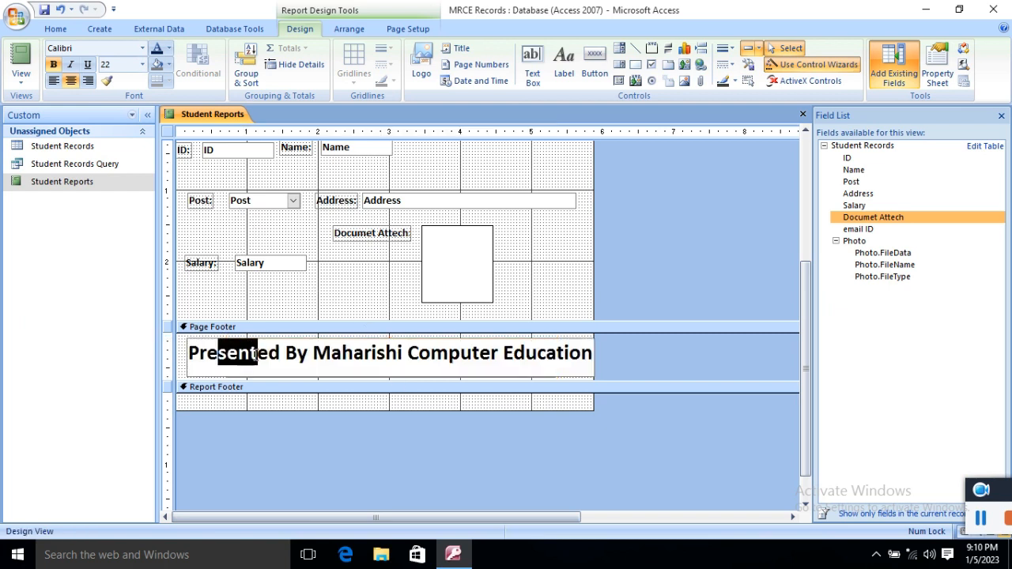
{"action": "left_click", "coordinate": [263, 338]}
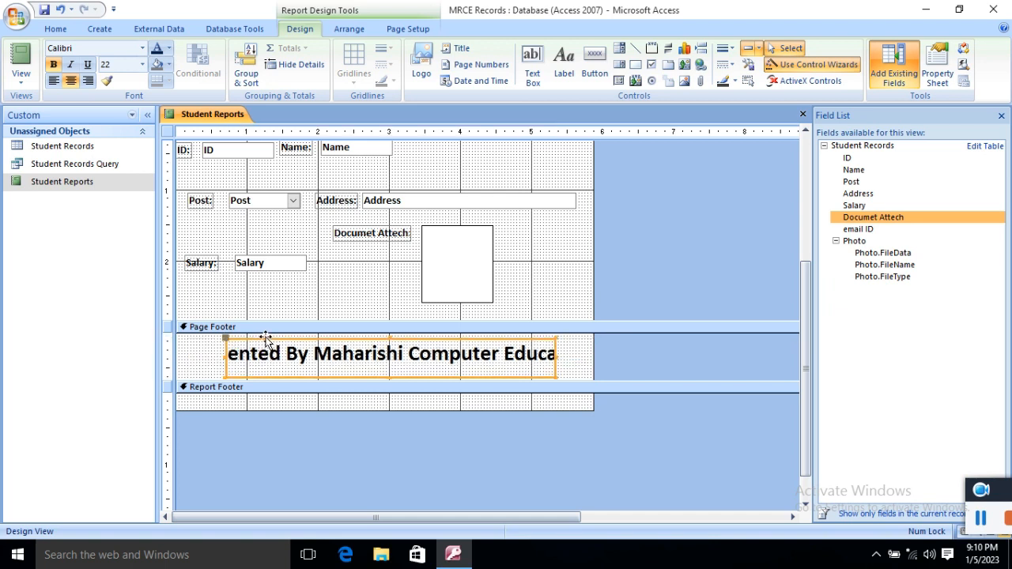
{"action": "left_click", "coordinate": [238, 349]}
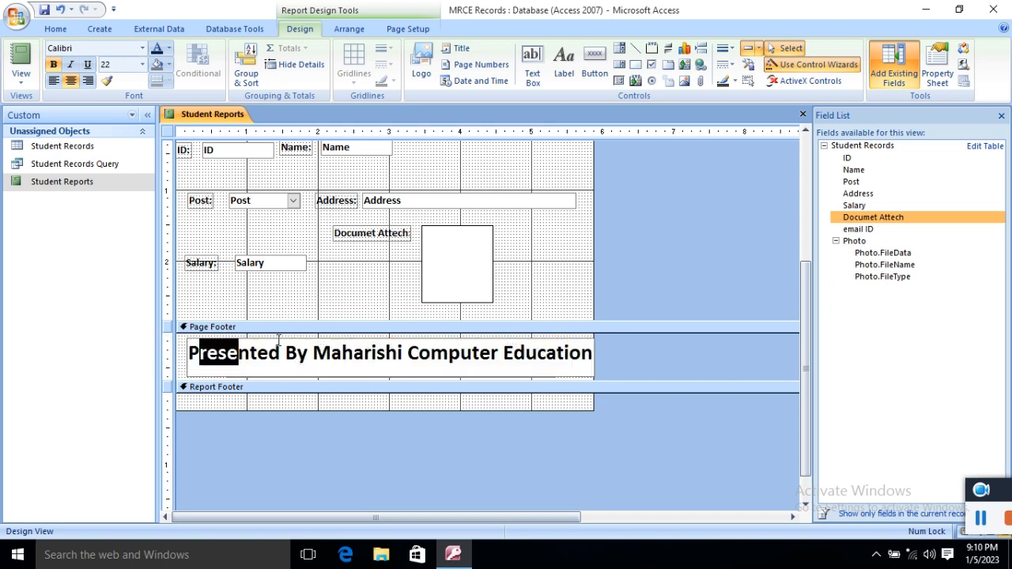
{"action": "left_click", "coordinate": [570, 343]}
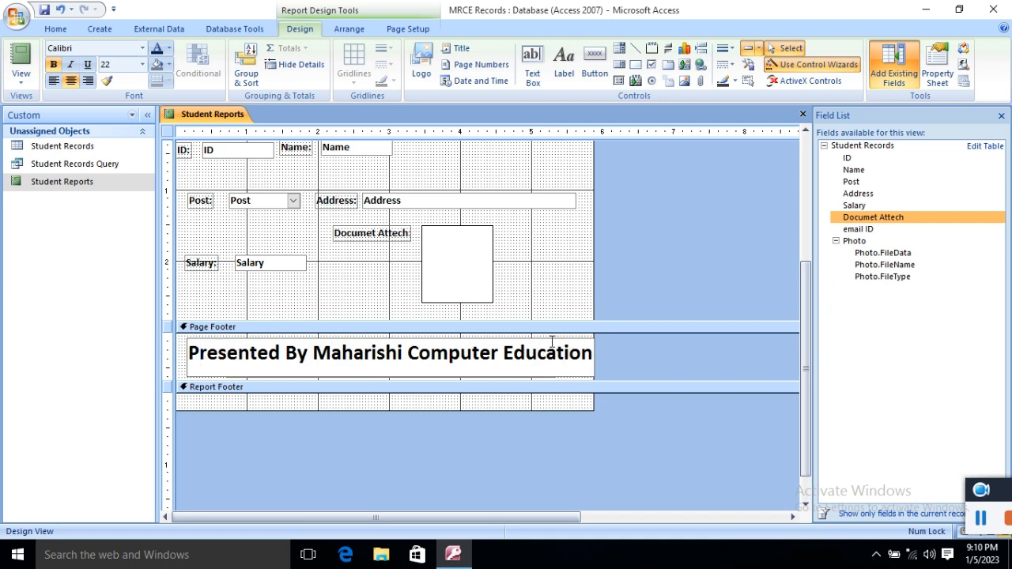
{"action": "left_click", "coordinate": [546, 342]}
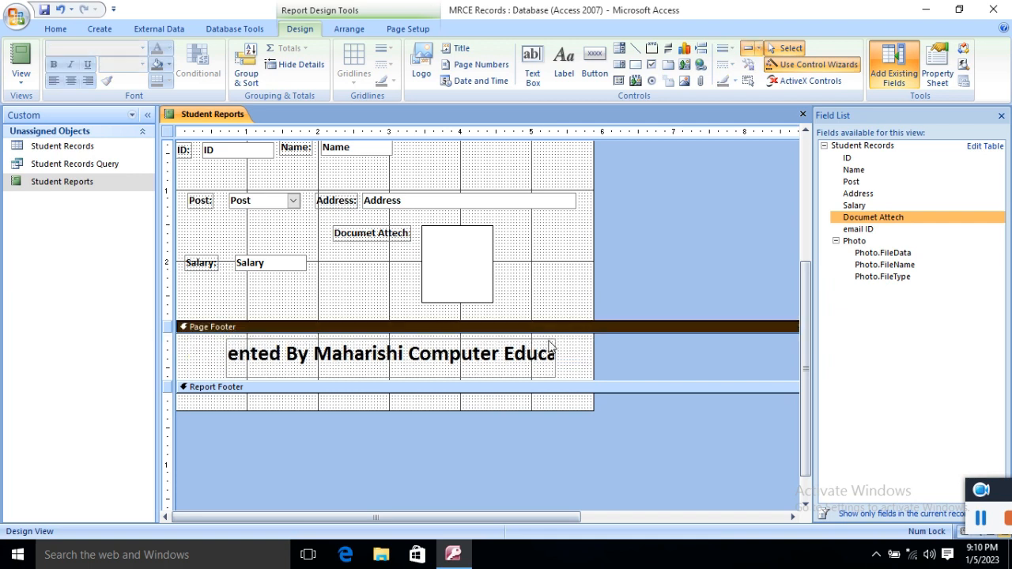
- Reduce the Page Footer label's font size to 16 and color its text dark red
{"action": "left_click", "coordinate": [551, 344]}
{"action": "left_click", "coordinate": [143, 64]}
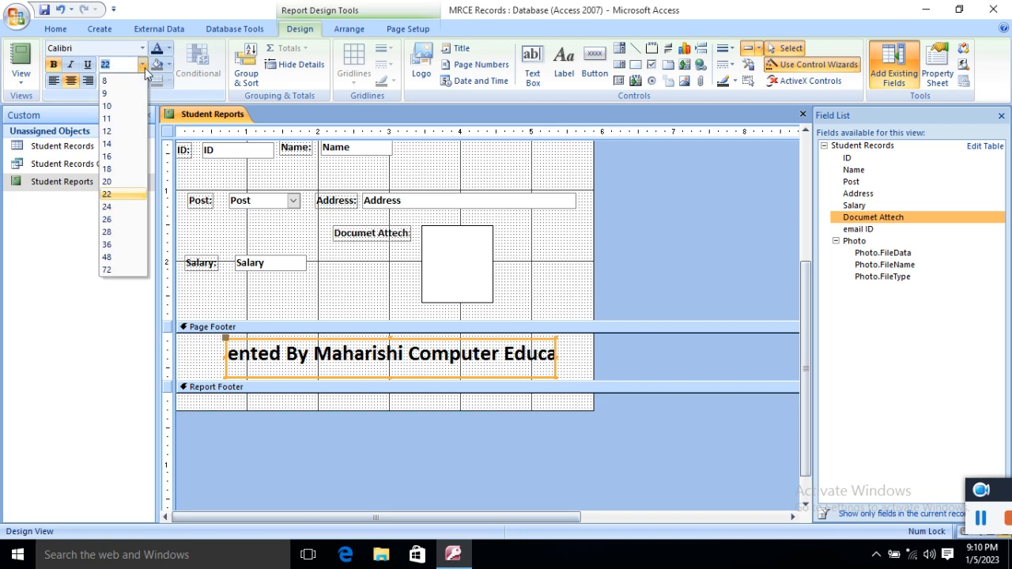
{"action": "left_click", "coordinate": [108, 169]}
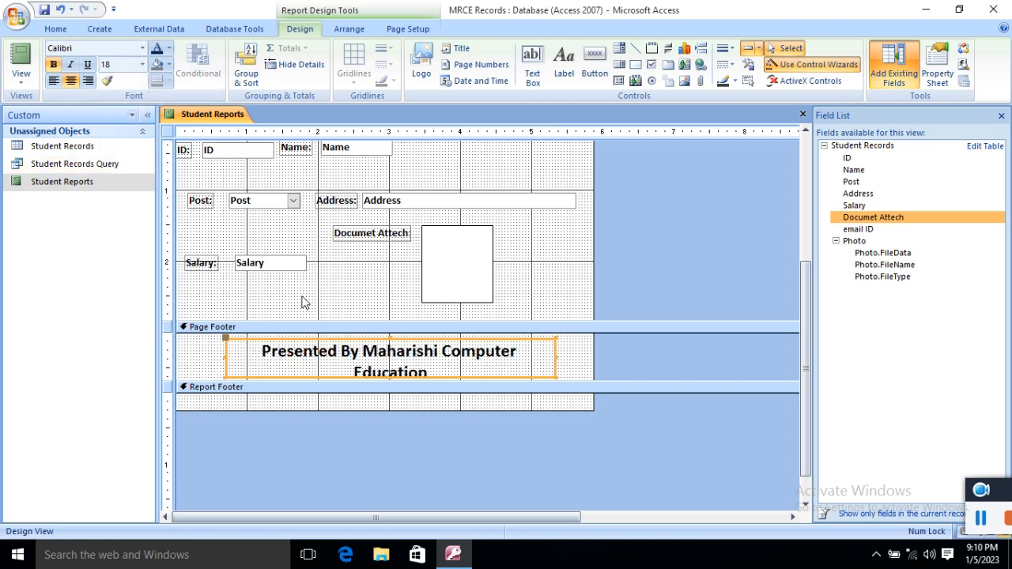
{"action": "left_click", "coordinate": [142, 64]}
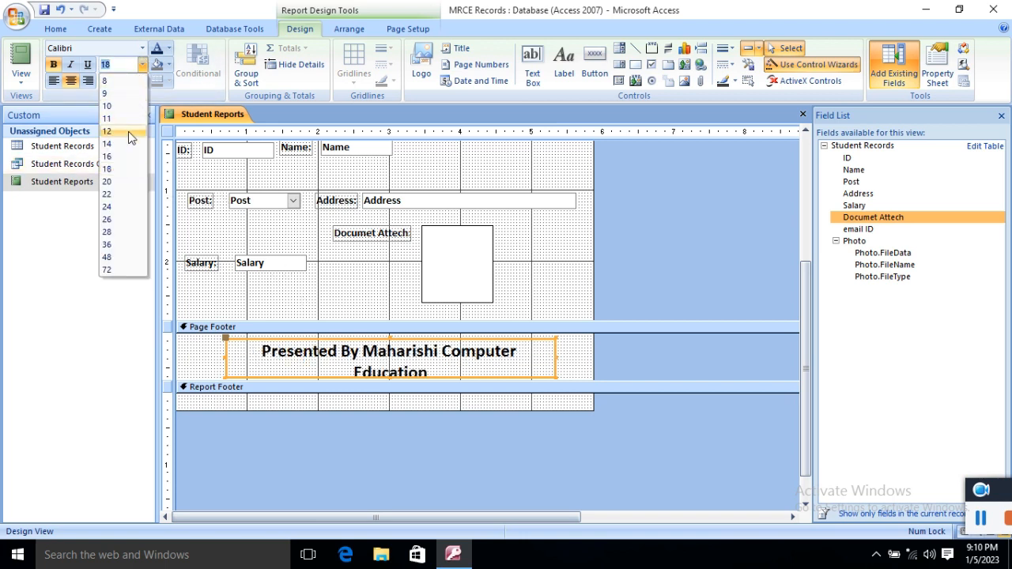
{"action": "left_click", "coordinate": [125, 157]}
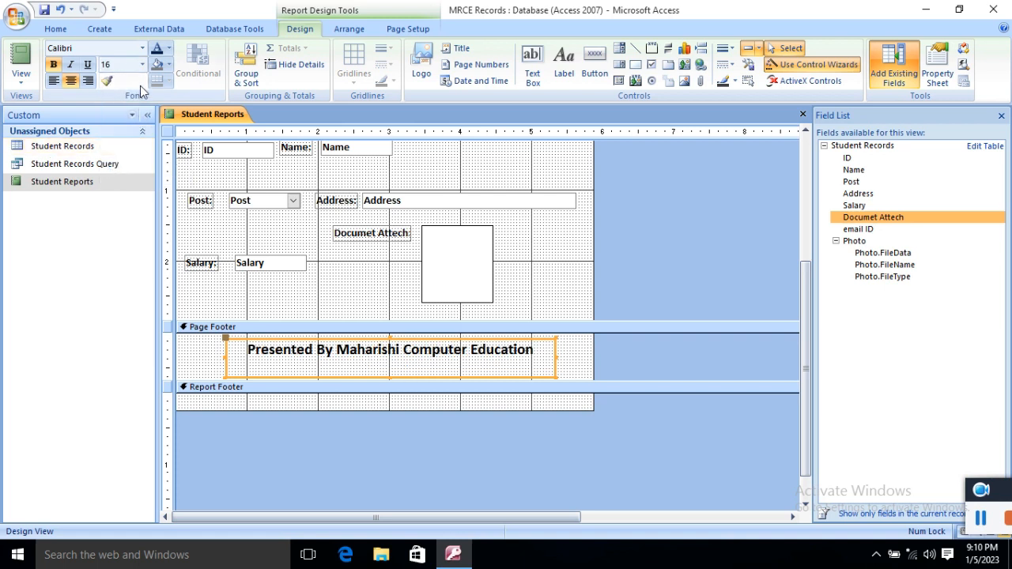
{"action": "left_click", "coordinate": [168, 49]}
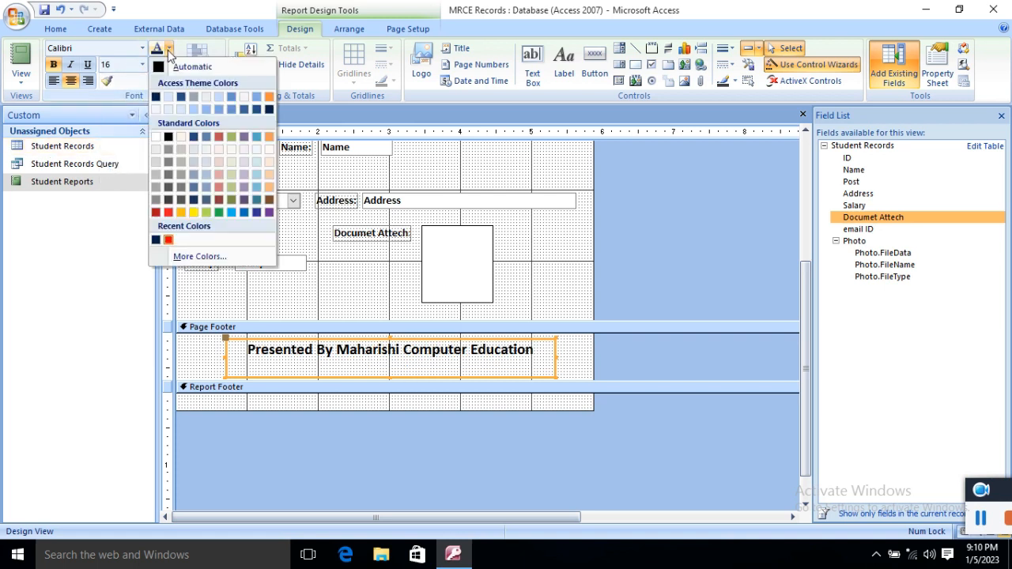
{"action": "left_click", "coordinate": [156, 213]}
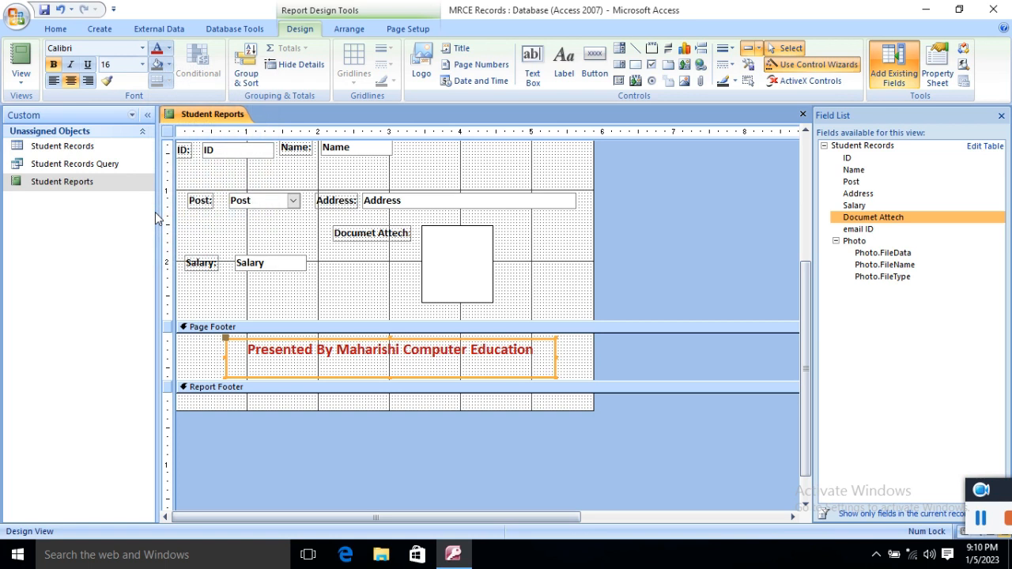
{"action": "left_click", "coordinate": [512, 279]}
- Copy the text "Maharishi Computer Education" from the Page Header text box and delete that box
{"action": "scroll", "coordinate": [556, 285], "scroll_direction": "up", "scroll_amount": 3}
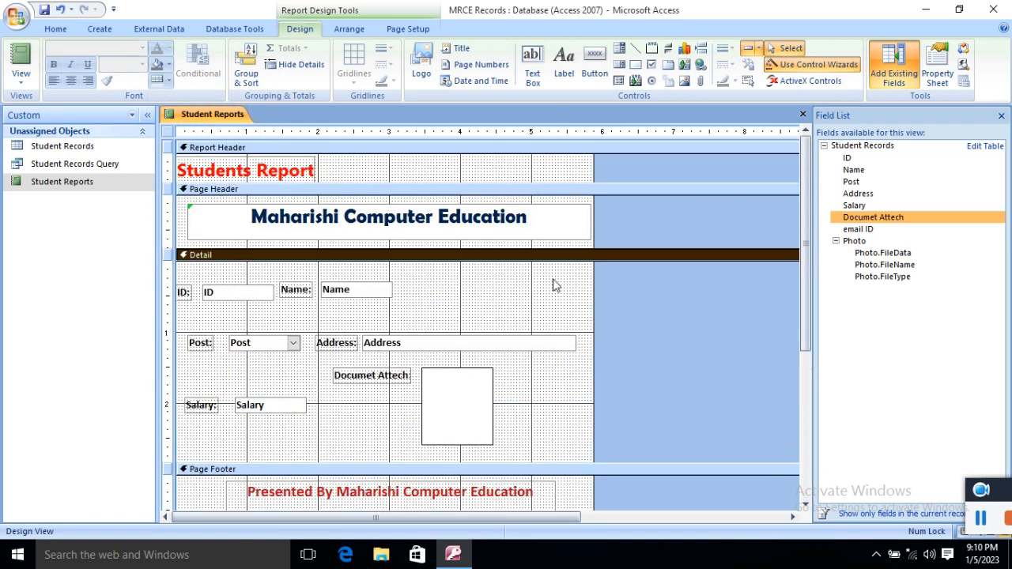
{"action": "left_click", "coordinate": [271, 213]}
{"action": "left_click_drag", "start_coordinate": [271, 214], "coordinate": [151, 222]}
{"action": "key", "text": "ctrl+c"}
{"action": "left_click", "coordinate": [510, 227]}
{"action": "key", "text": "Delete"}
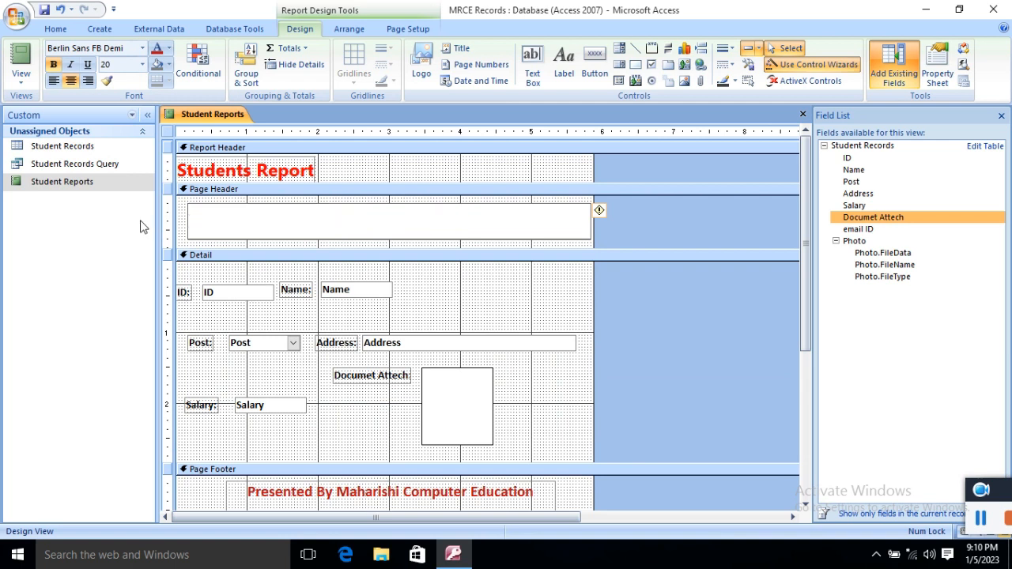
{"action": "left_click", "coordinate": [265, 204]}
{"action": "key", "text": "Delete"}
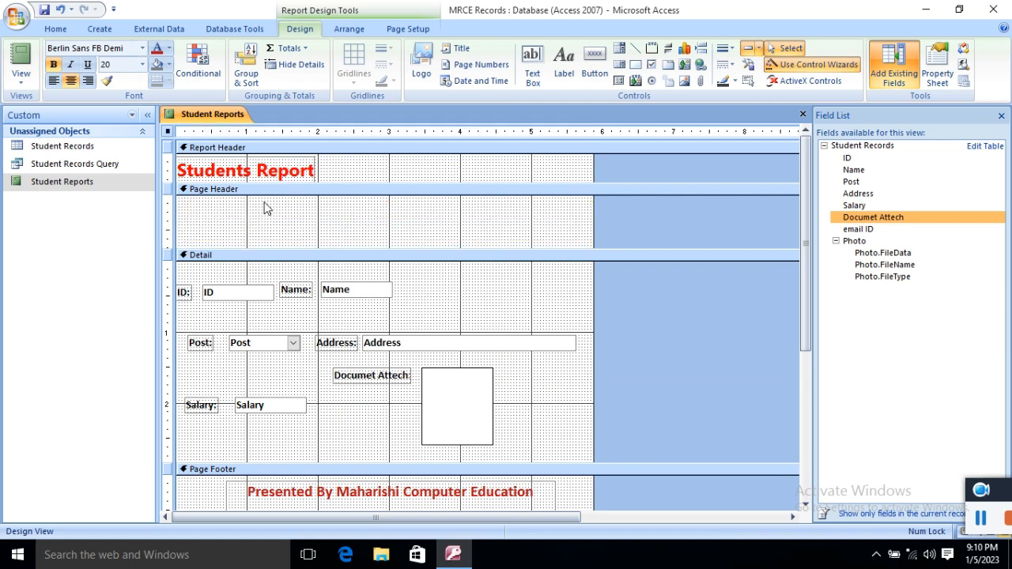
- Add a Page Header label with the copied text "Maharishi Computer Education" and enlarge it to about 5.5 by 0.4 inches
{"action": "left_click", "coordinate": [563, 63]}
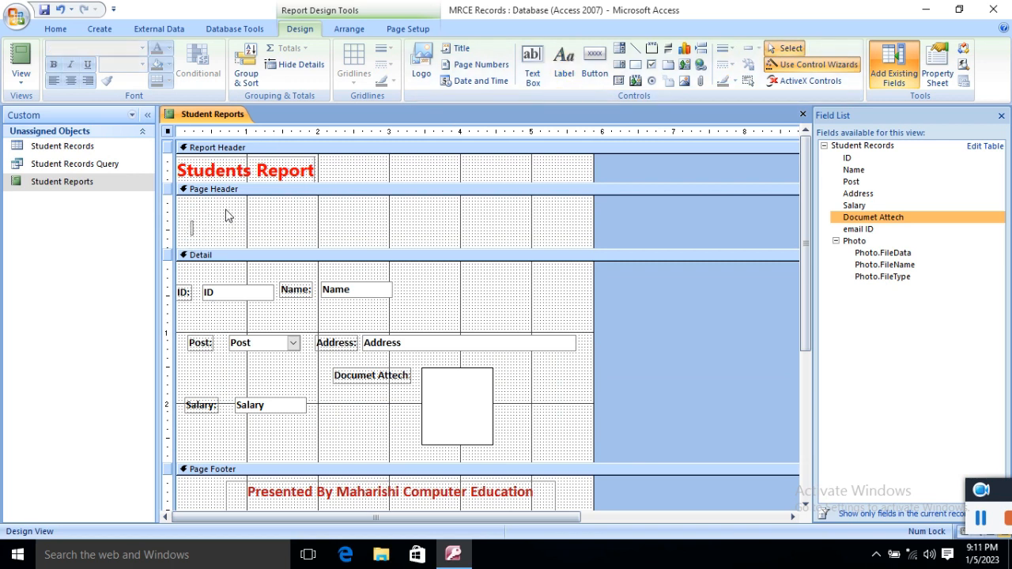
{"action": "key", "text": "ctrl+v"}
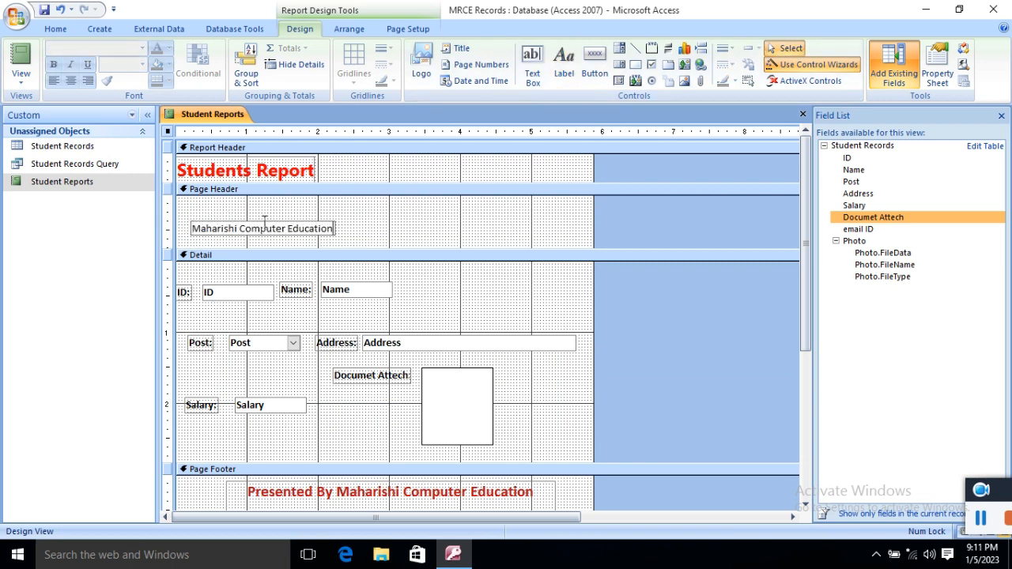
{"action": "left_click_drag", "start_coordinate": [263, 222], "coordinate": [262, 214]}
{"action": "left_click_drag", "start_coordinate": [336, 235], "coordinate": [584, 238]}
{"action": "left_click", "coordinate": [390, 226]}
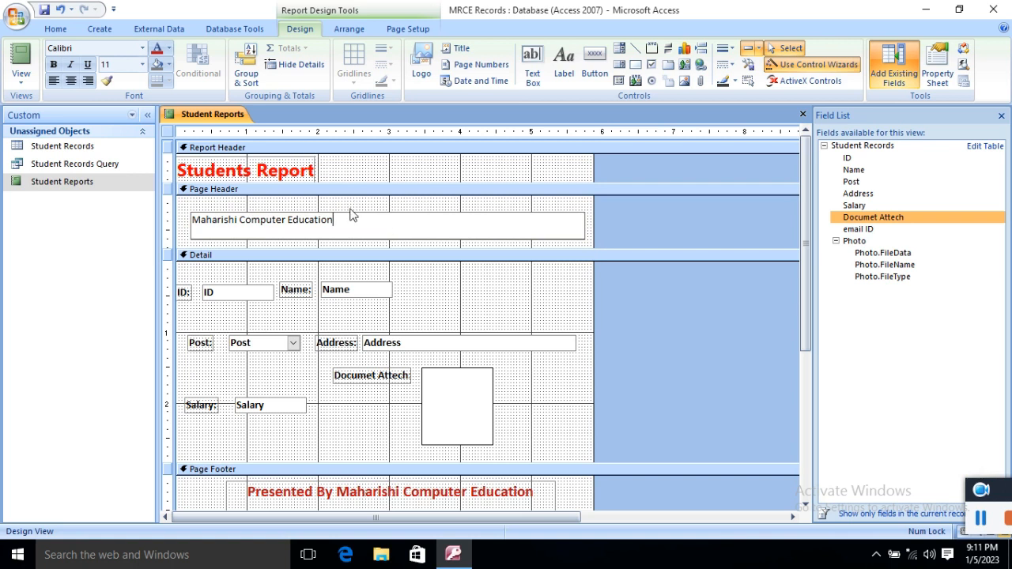
- Format the Page Header label as centered, bold, dark red text at size 18
{"action": "left_click", "coordinate": [348, 214]}
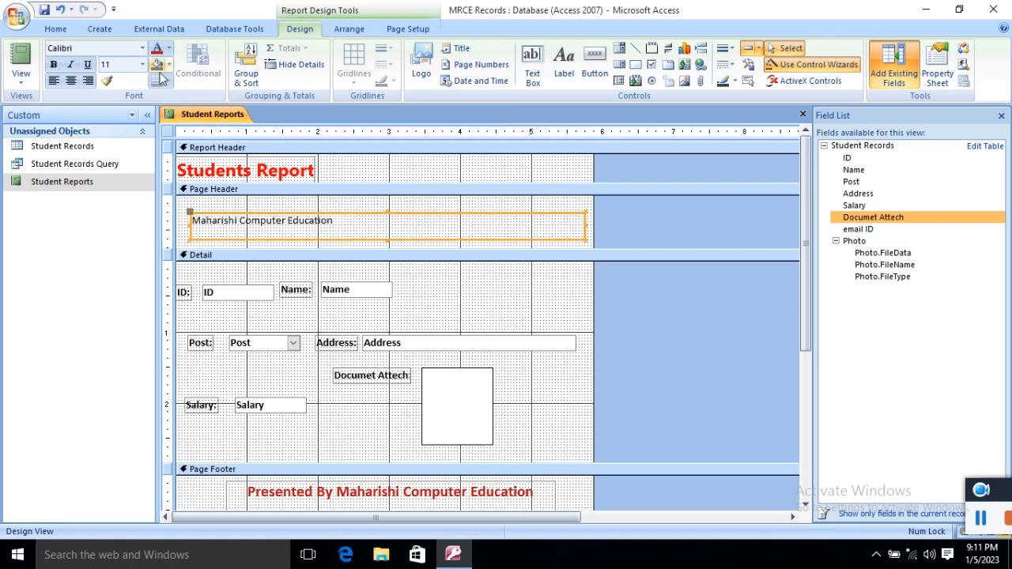
{"action": "left_click", "coordinate": [70, 81]}
{"action": "left_click", "coordinate": [53, 64]}
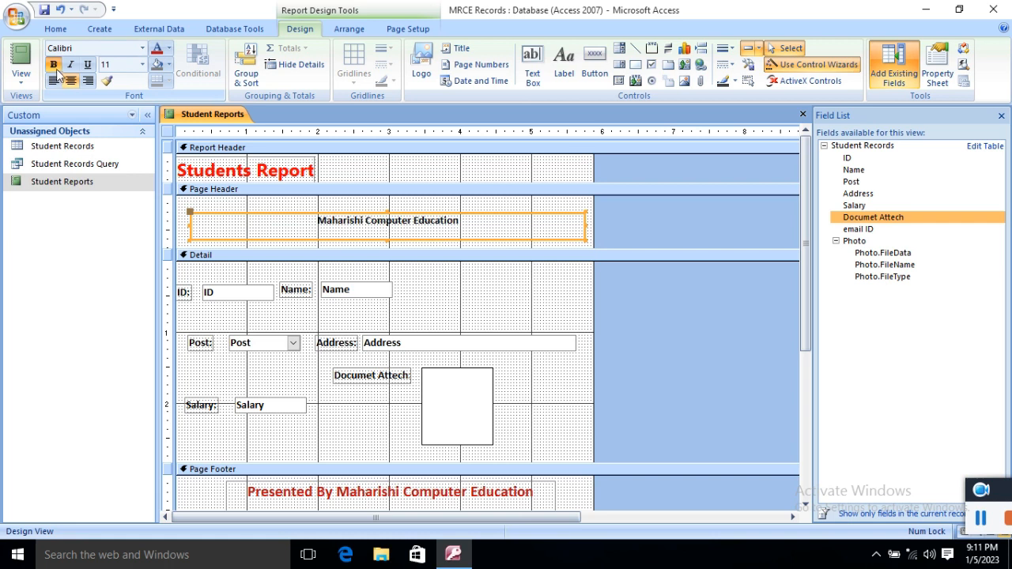
{"action": "left_click", "coordinate": [158, 53]}
{"action": "left_click", "coordinate": [142, 64]}
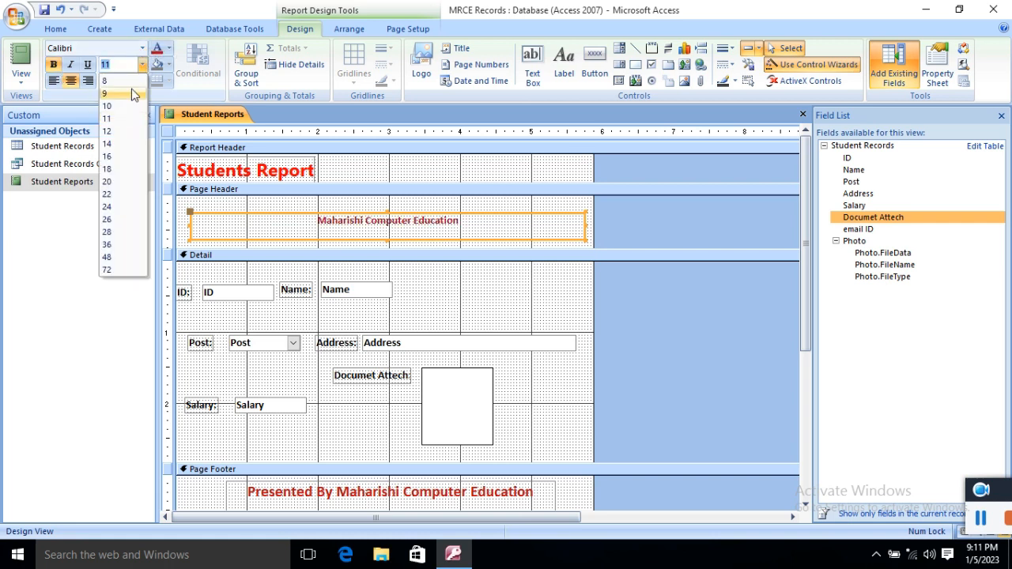
{"action": "left_click", "coordinate": [111, 169]}
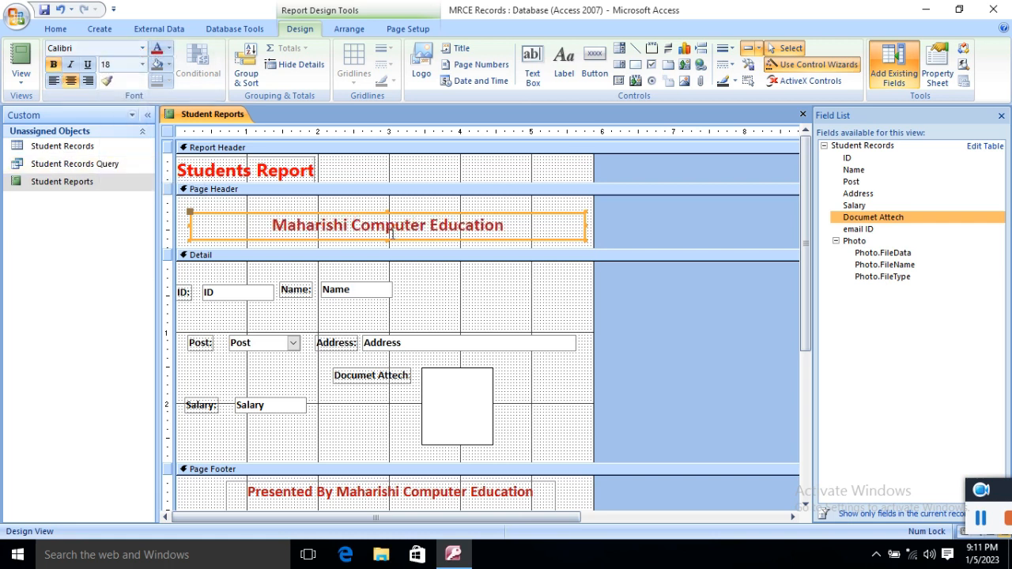
{"action": "left_click", "coordinate": [523, 287]}
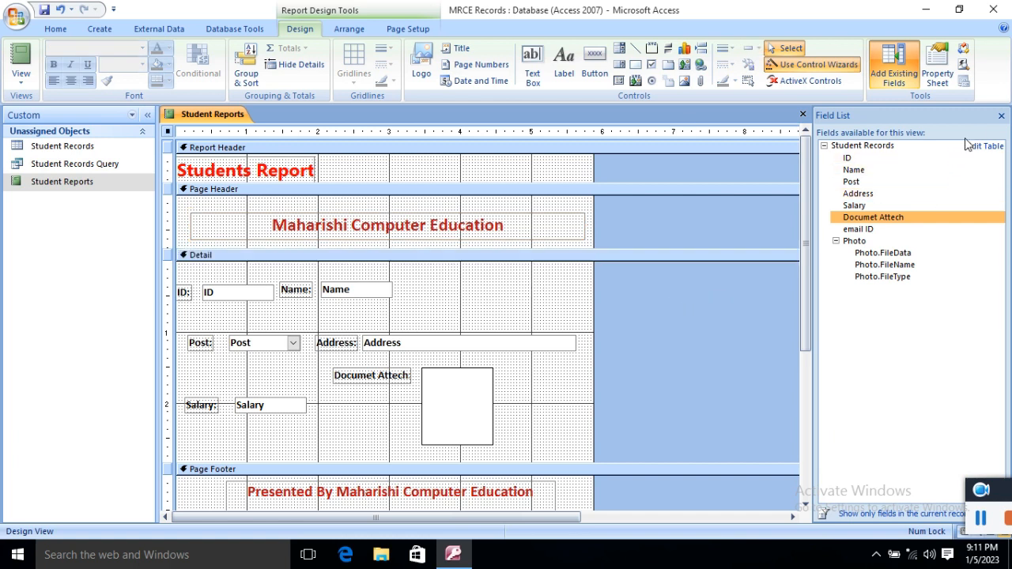
- Close the Field List and the report design, and reopen Student Reports in Report View to check its headers and records
{"action": "left_click", "coordinate": [1000, 116]}
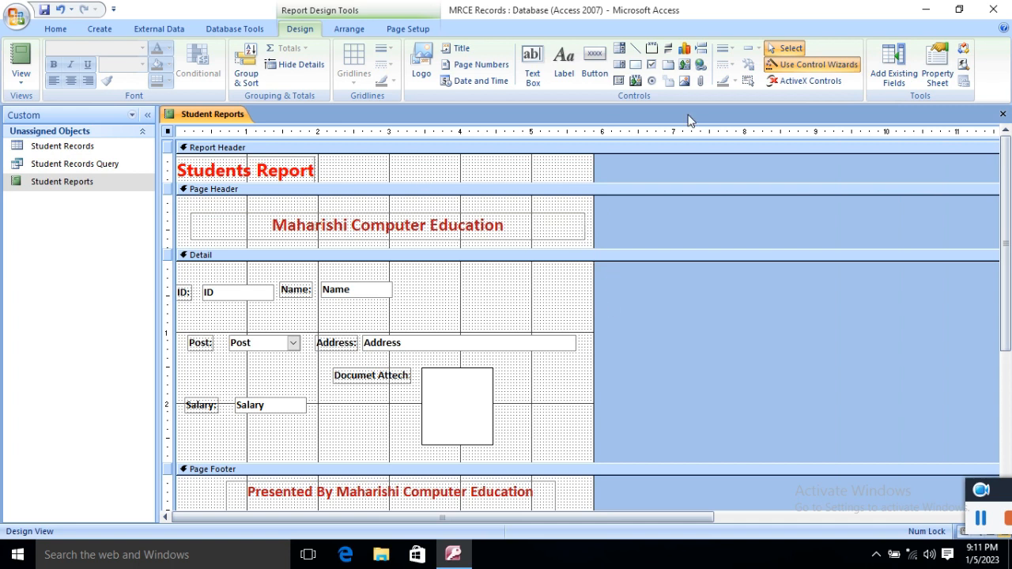
{"action": "left_click", "coordinate": [1003, 114]}
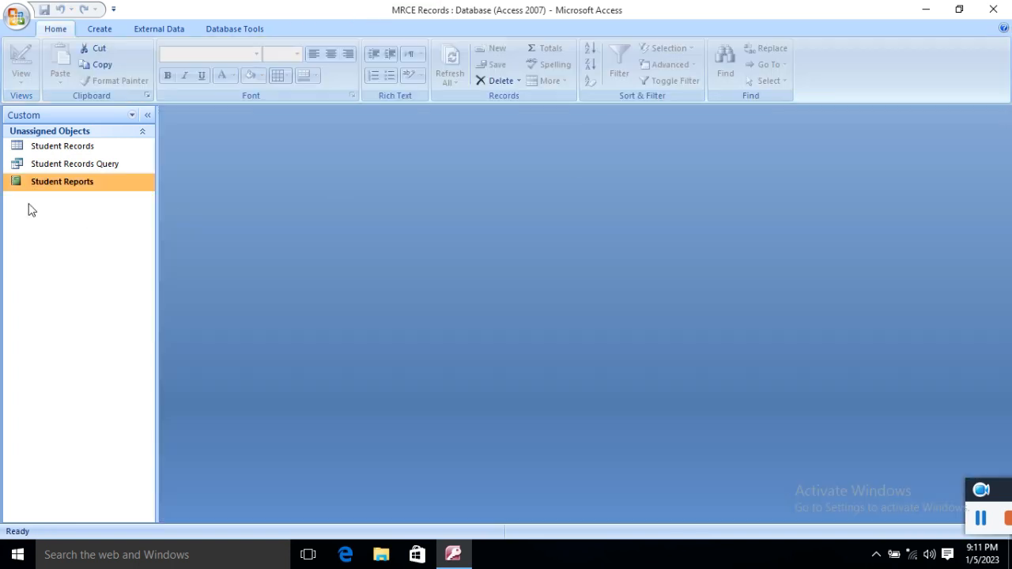
{"action": "double_click", "coordinate": [42, 184]}
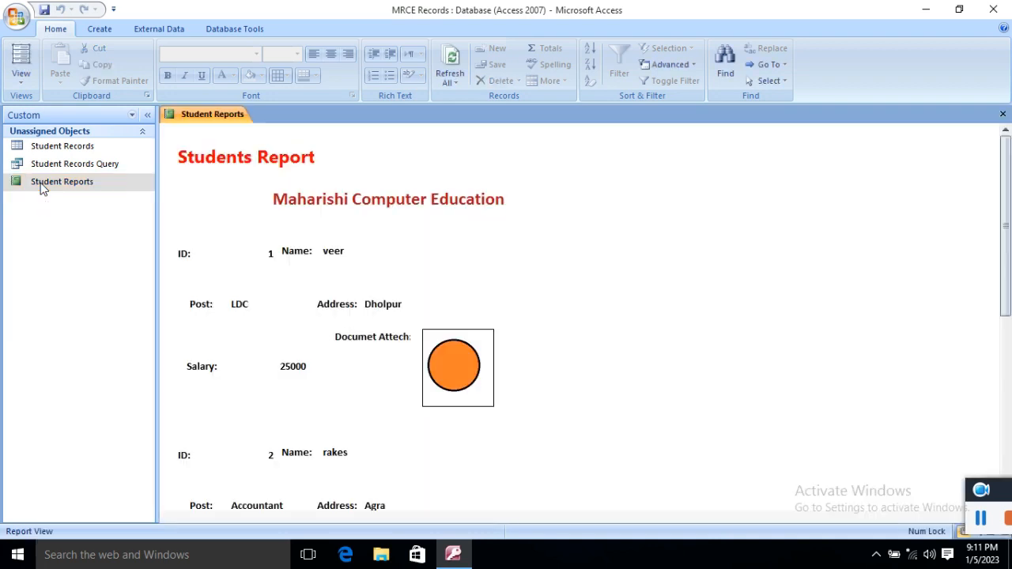
{"action": "scroll", "coordinate": [420, 281], "scroll_direction": "down", "scroll_amount": 3}
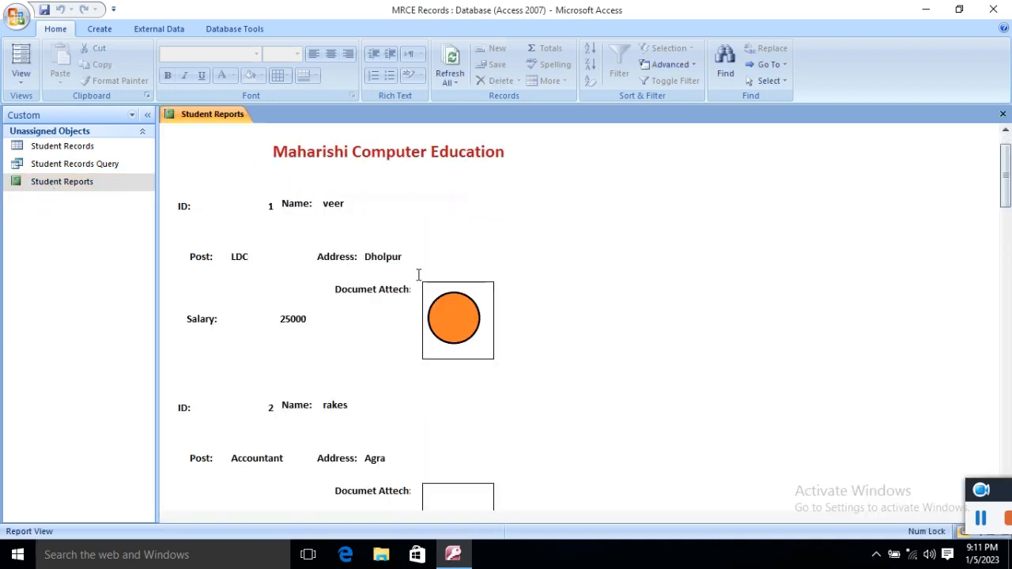
{"action": "scroll", "coordinate": [419, 281], "scroll_direction": "down", "scroll_amount": 3}
{"action": "scroll", "coordinate": [418, 280], "scroll_direction": "up", "scroll_amount": 5}
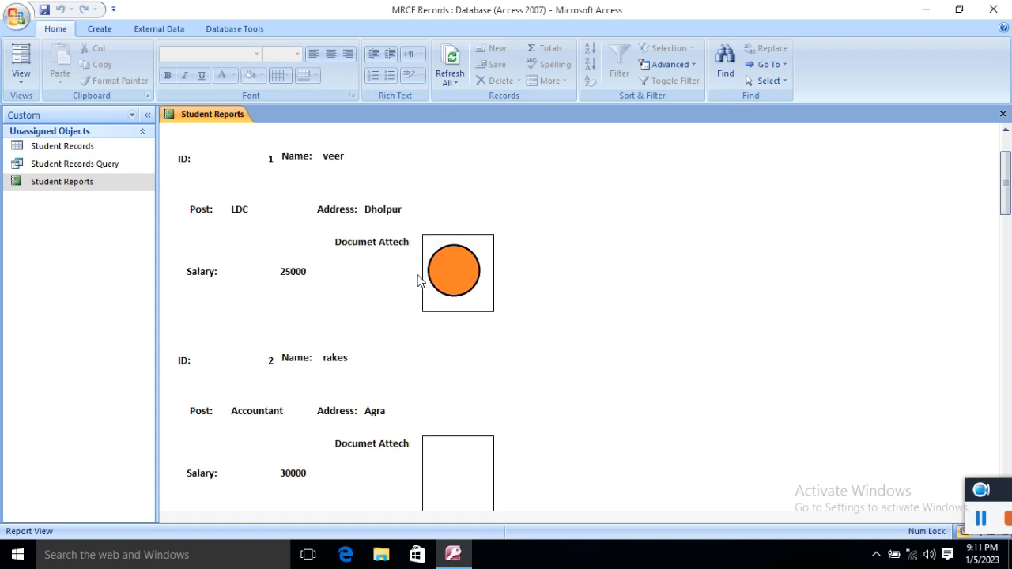
{"action": "scroll", "coordinate": [296, 192], "scroll_direction": "up", "scroll_amount": 1}
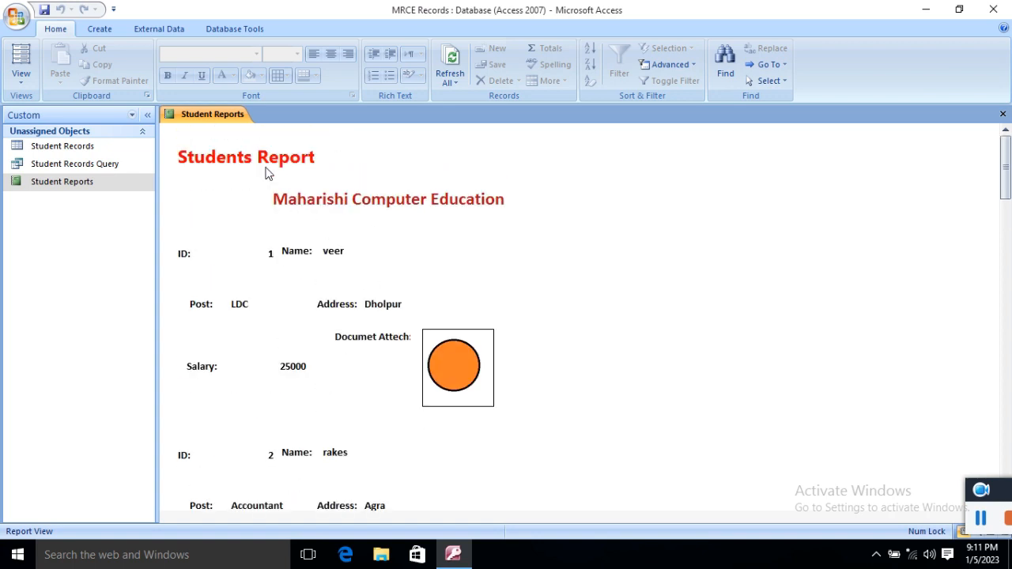
{"action": "left_click", "coordinate": [295, 165]}
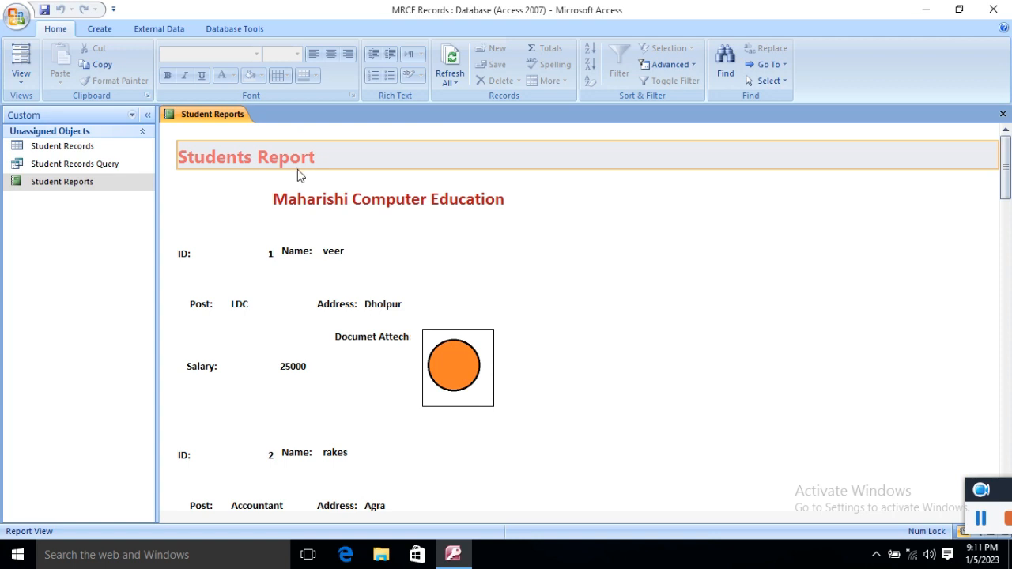
- Review the report header, page header and each student record with its attachment box in Report View
{"action": "left_click", "coordinate": [294, 199]}
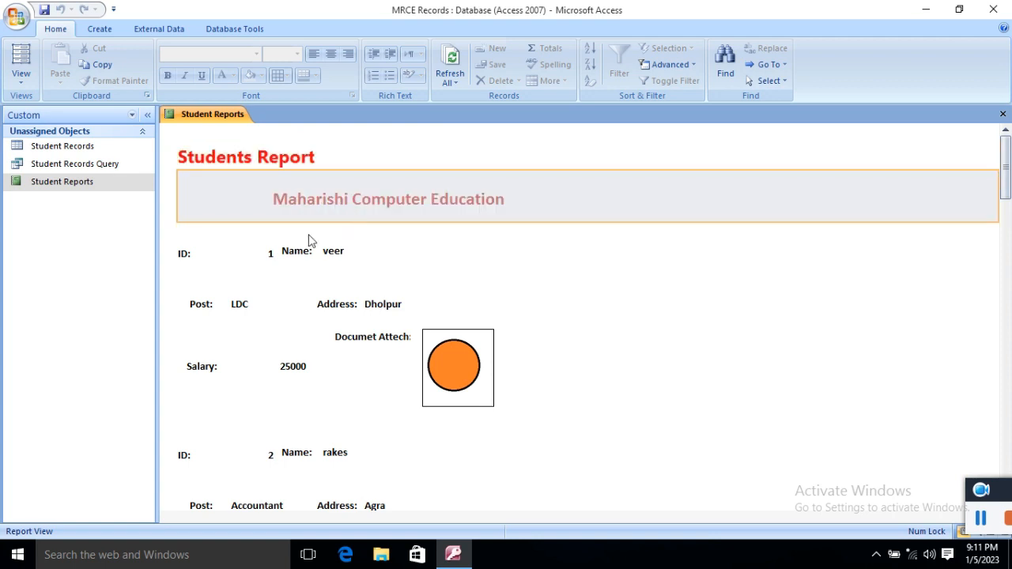
{"action": "left_click", "coordinate": [204, 261]}
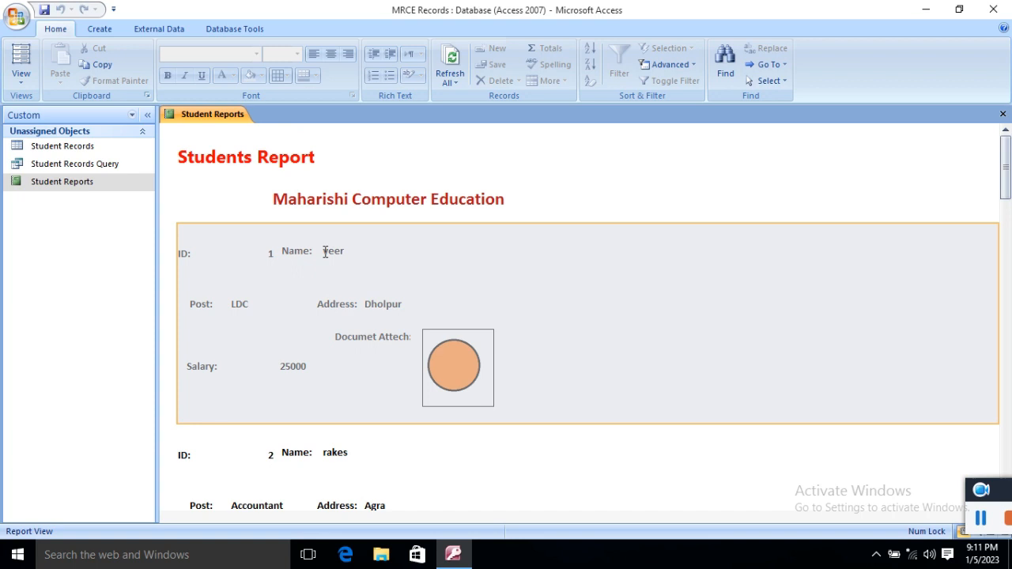
{"action": "left_click", "coordinate": [324, 252]}
{"action": "left_click", "coordinate": [214, 309]}
{"action": "left_click", "coordinate": [461, 346]}
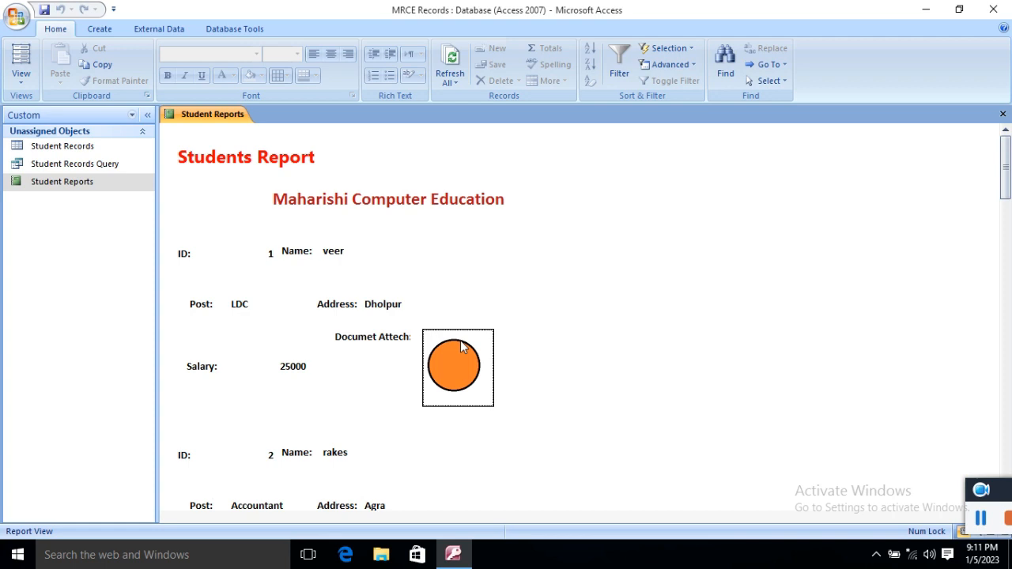
{"action": "scroll", "coordinate": [462, 346], "scroll_direction": "down", "scroll_amount": 5}
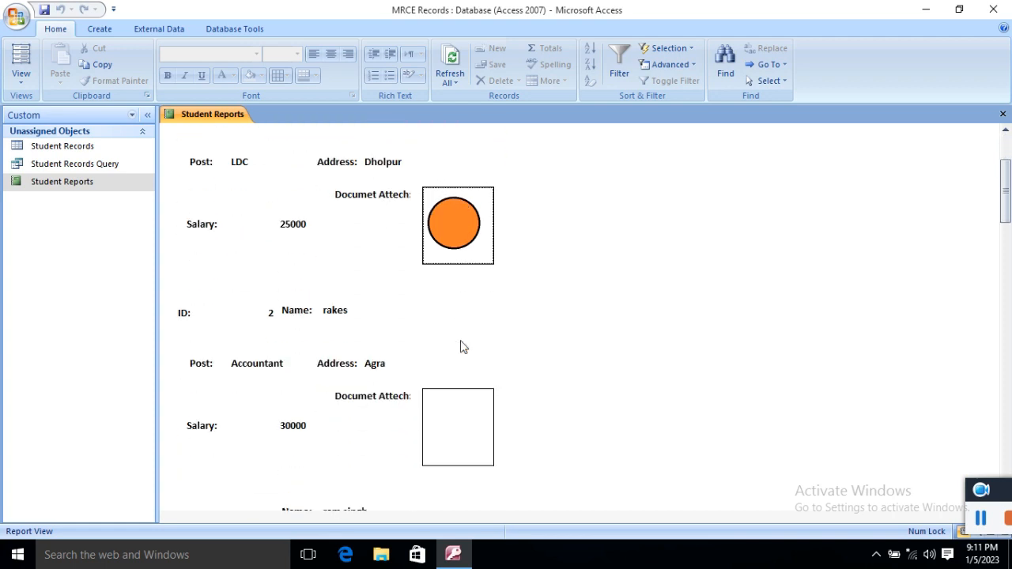
{"action": "scroll", "coordinate": [462, 347], "scroll_direction": "down", "scroll_amount": 3}
{"action": "scroll", "coordinate": [462, 346], "scroll_direction": "down", "scroll_amount": 3}
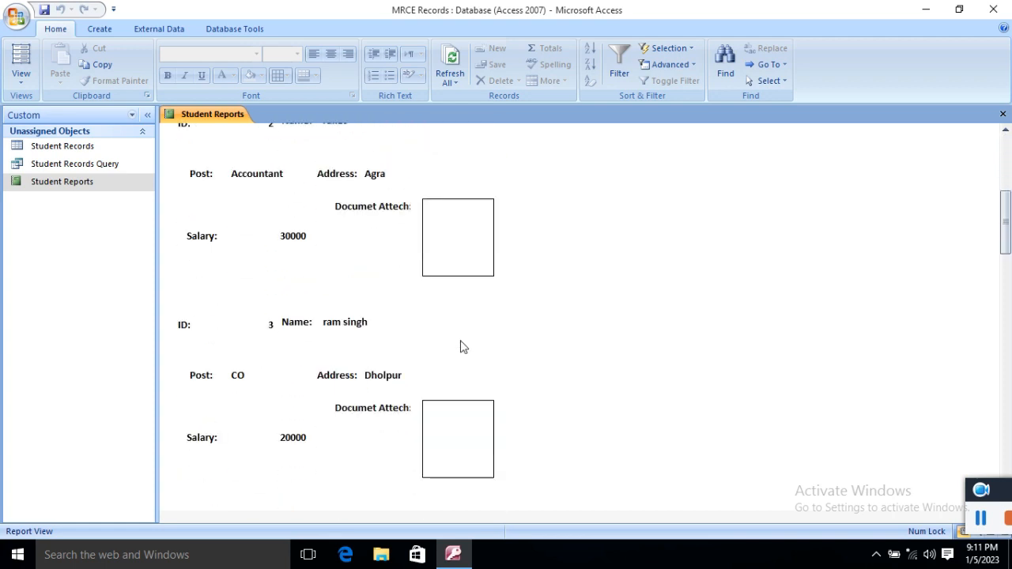
{"action": "scroll", "coordinate": [462, 346], "scroll_direction": "down", "scroll_amount": 2}
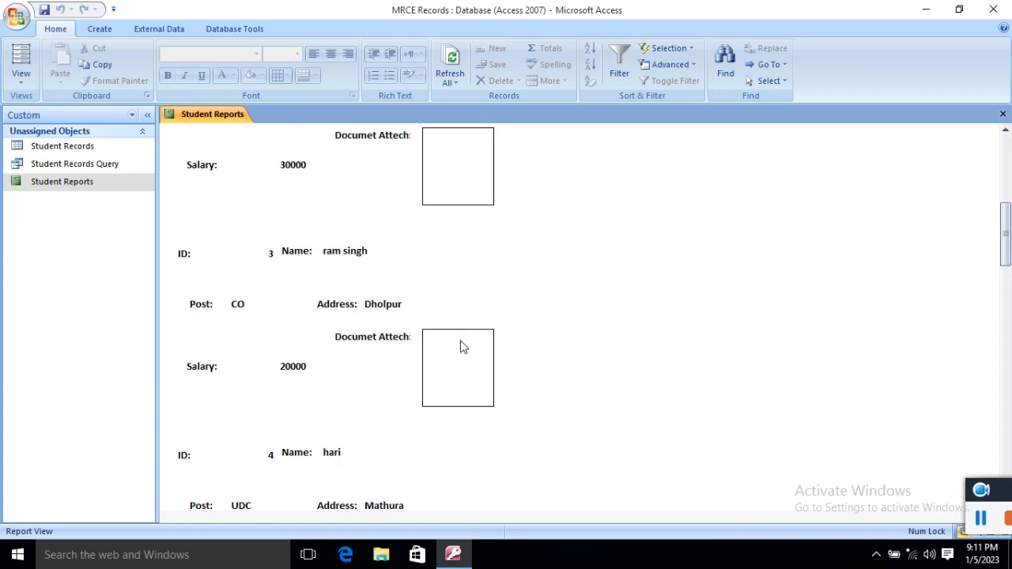
{"action": "scroll", "coordinate": [463, 346], "scroll_direction": "down", "scroll_amount": 7}
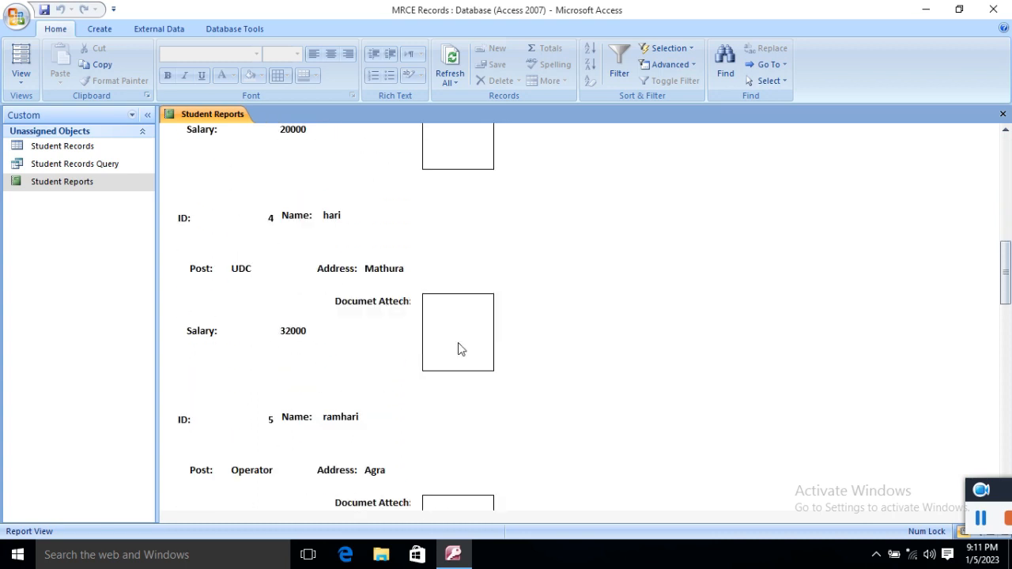
{"action": "scroll", "coordinate": [459, 352], "scroll_direction": "down", "scroll_amount": 2}
{"action": "scroll", "coordinate": [454, 355], "scroll_direction": "down", "scroll_amount": 7}
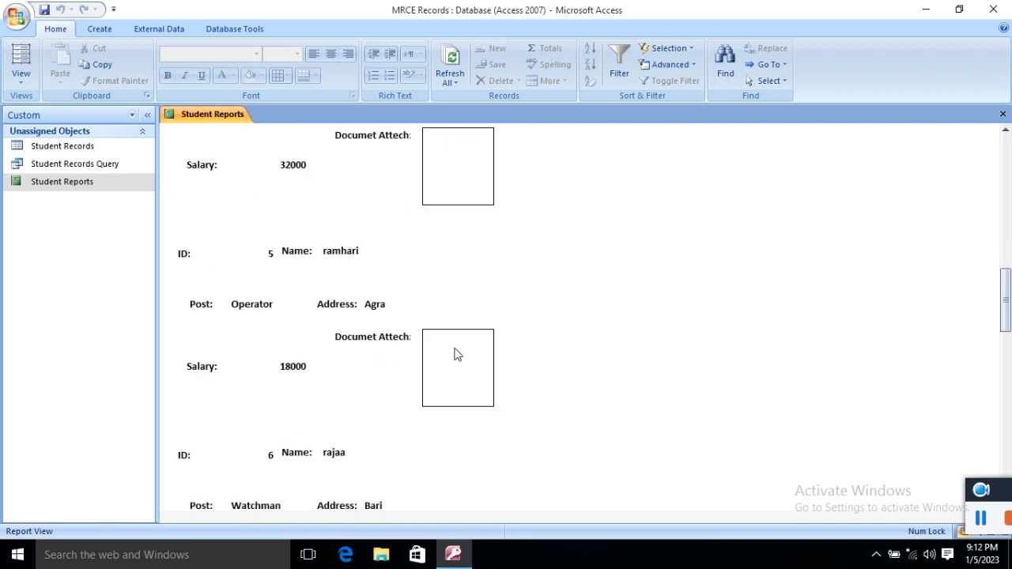
{"action": "scroll", "coordinate": [455, 355], "scroll_direction": "down", "scroll_amount": 3}
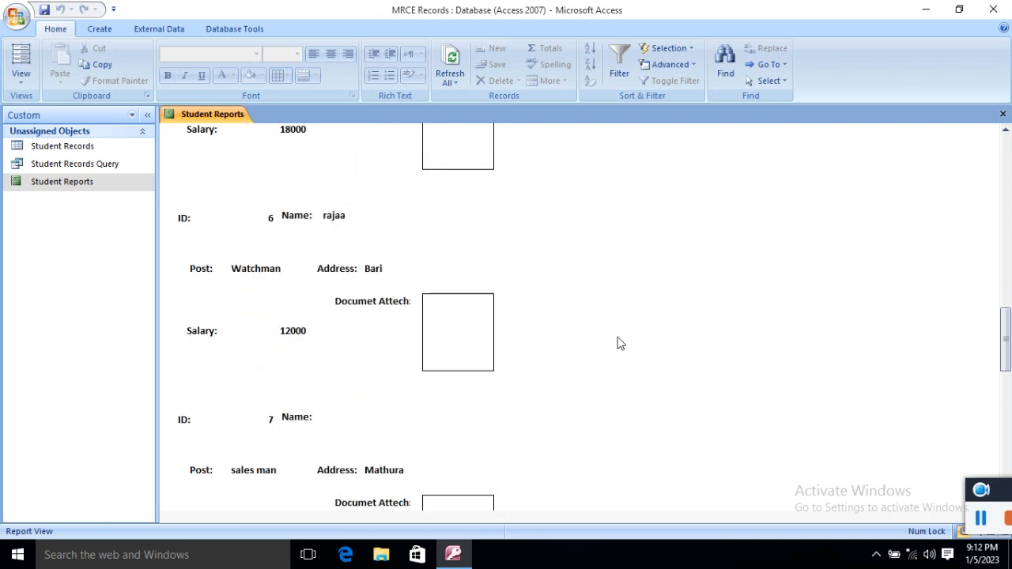
- Look at the print options for the Student Reports report and close them without printing
{"action": "left_click", "coordinate": [225, 175]}
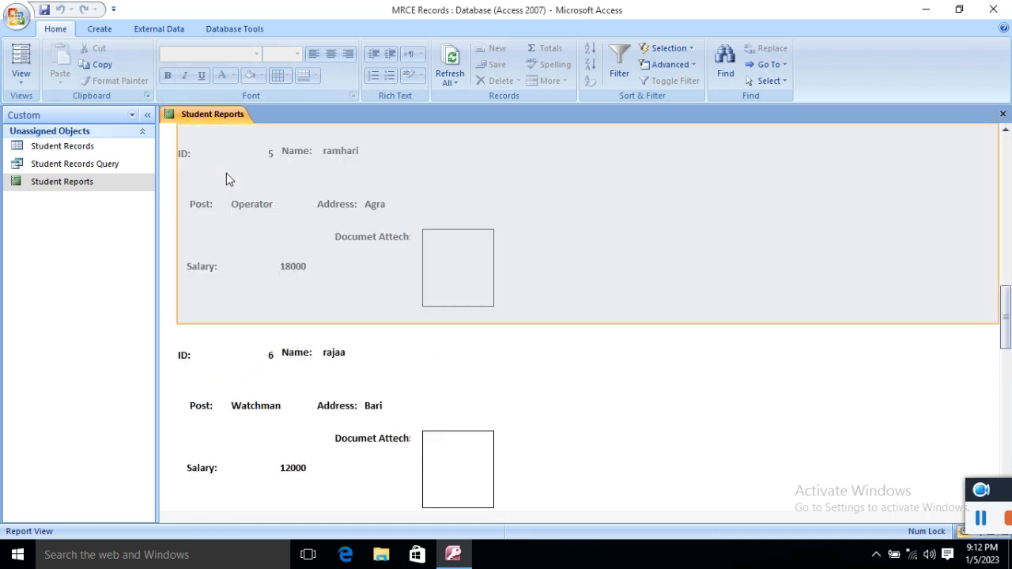
{"action": "key", "text": "ctrl+p"}
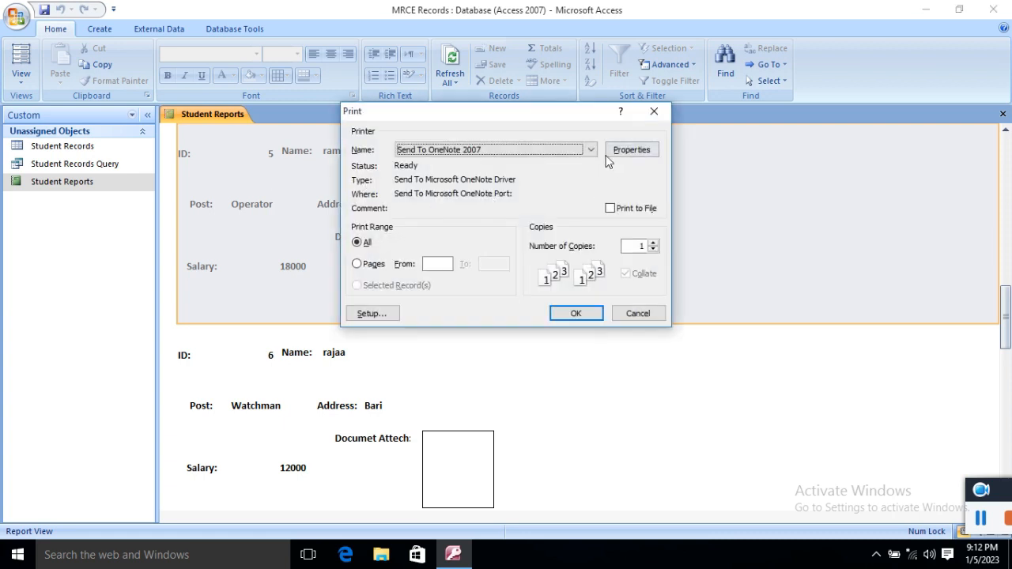
{"action": "left_click", "coordinate": [654, 111]}
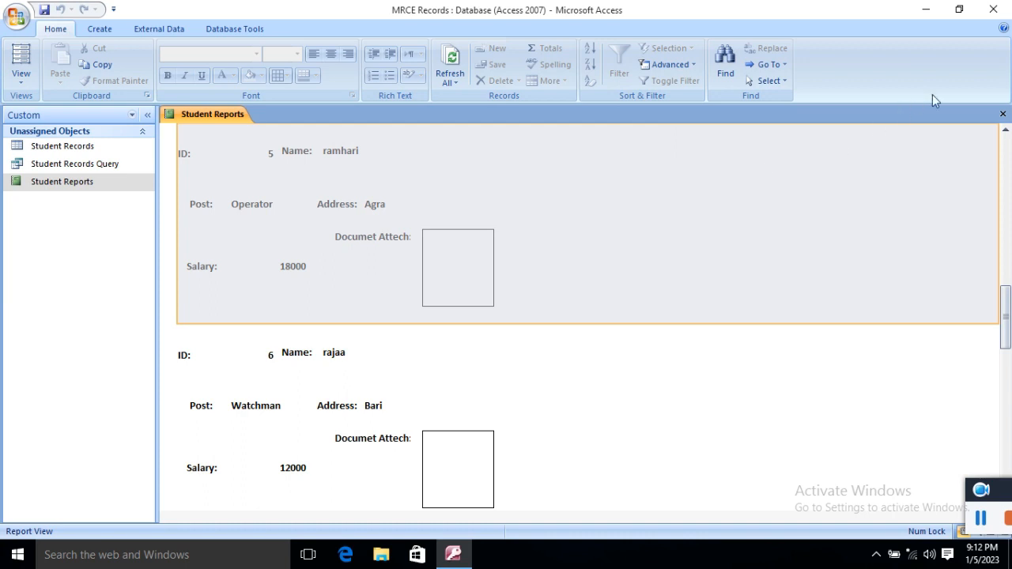
- Close the Student Reports report and reopen it in Design View
{"action": "left_click", "coordinate": [1001, 115]}
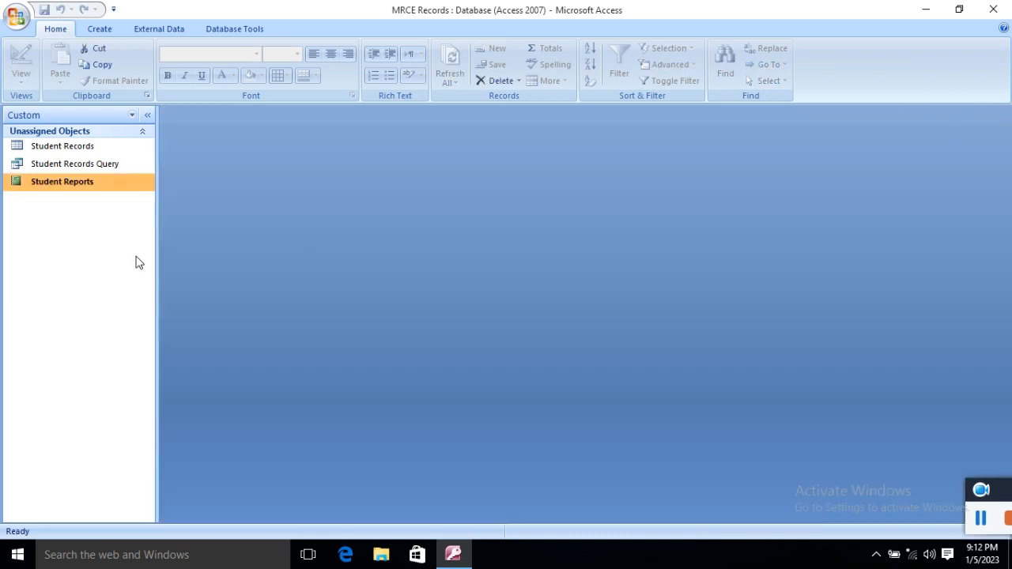
{"action": "right_click", "coordinate": [89, 187]}
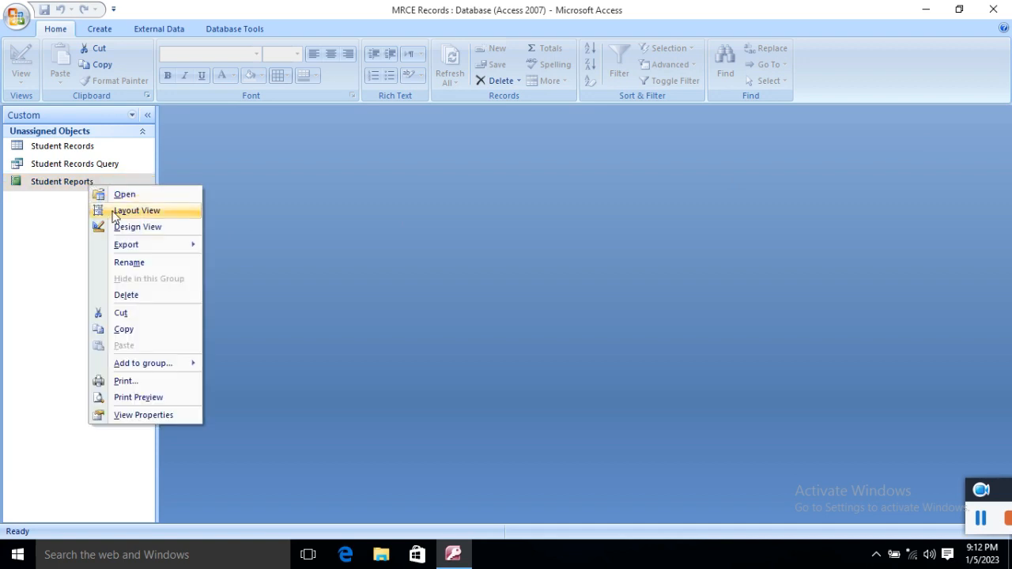
{"action": "left_click", "coordinate": [250, 200]}
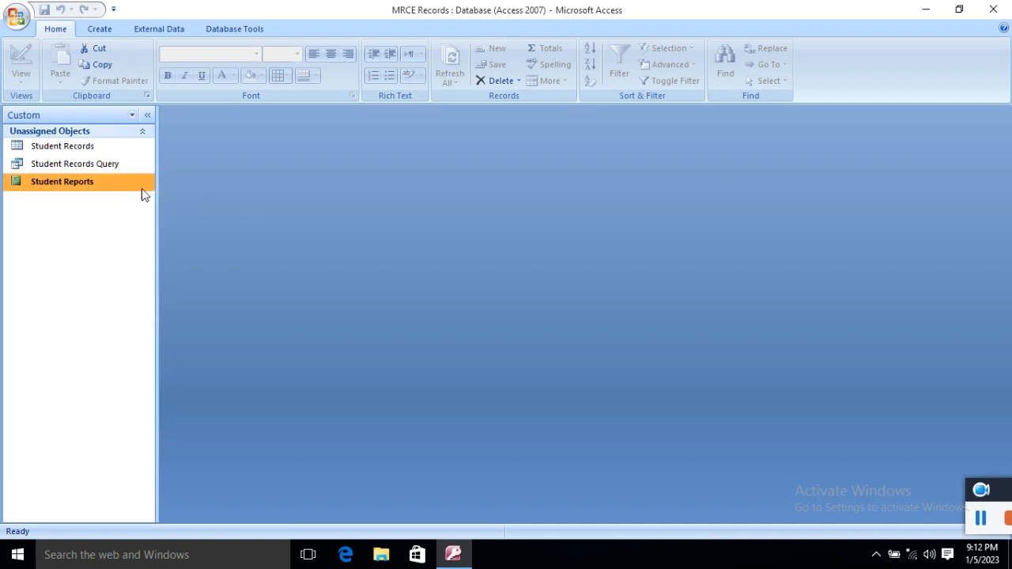
{"action": "right_click", "coordinate": [75, 182]}
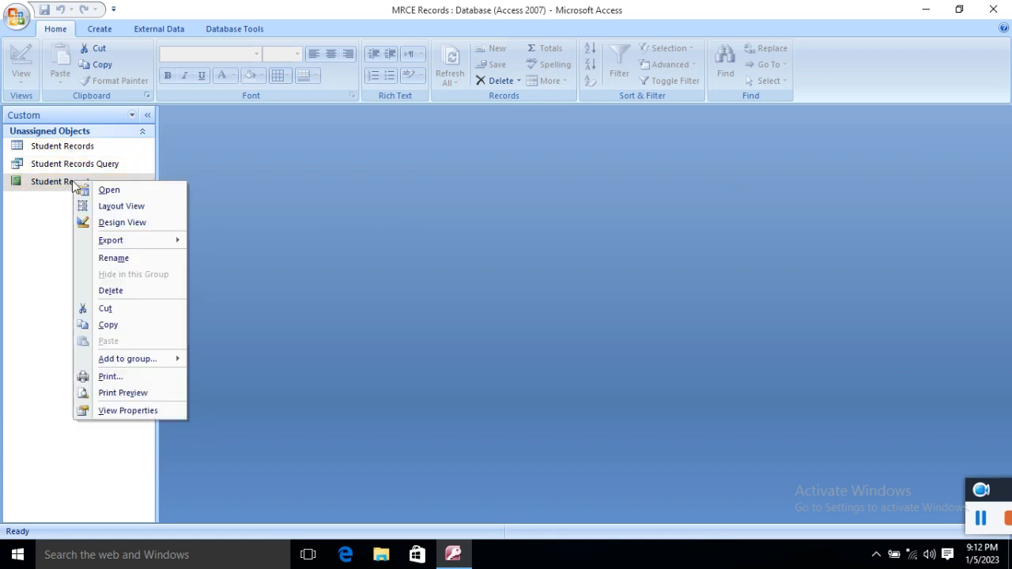
{"action": "left_click", "coordinate": [119, 224]}
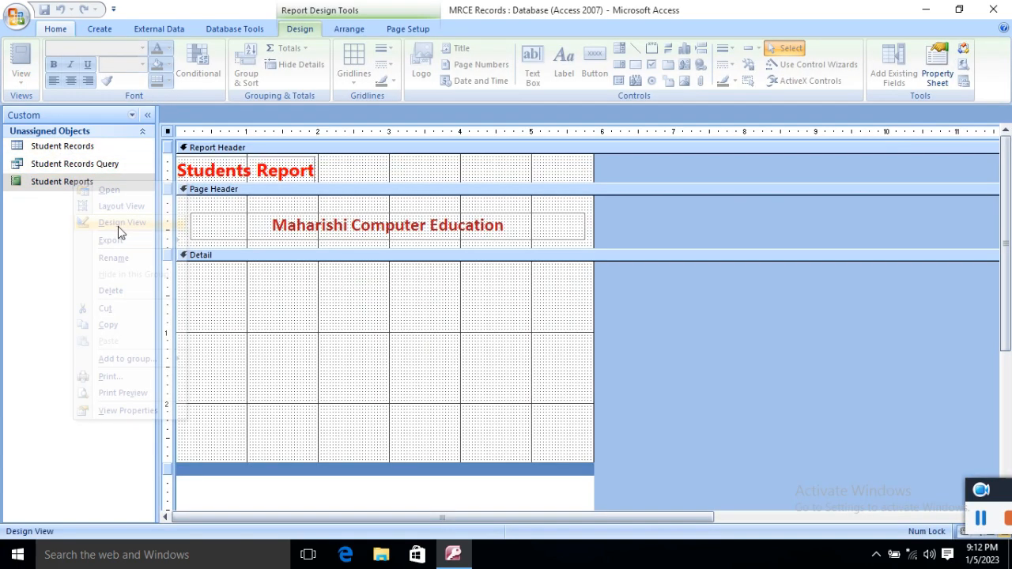
{"action": "left_click", "coordinate": [373, 217]}
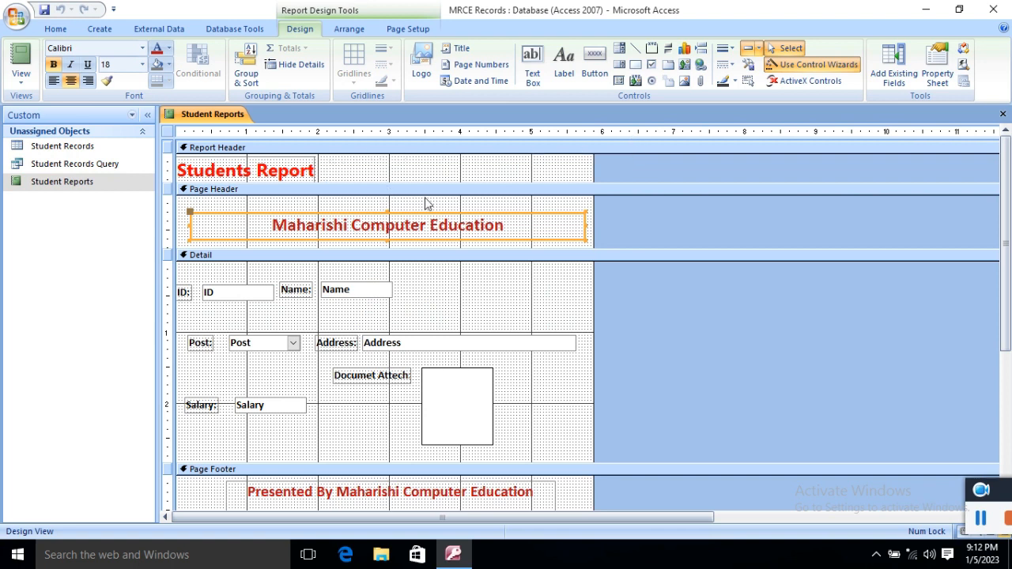
{"action": "left_click", "coordinate": [663, 299]}
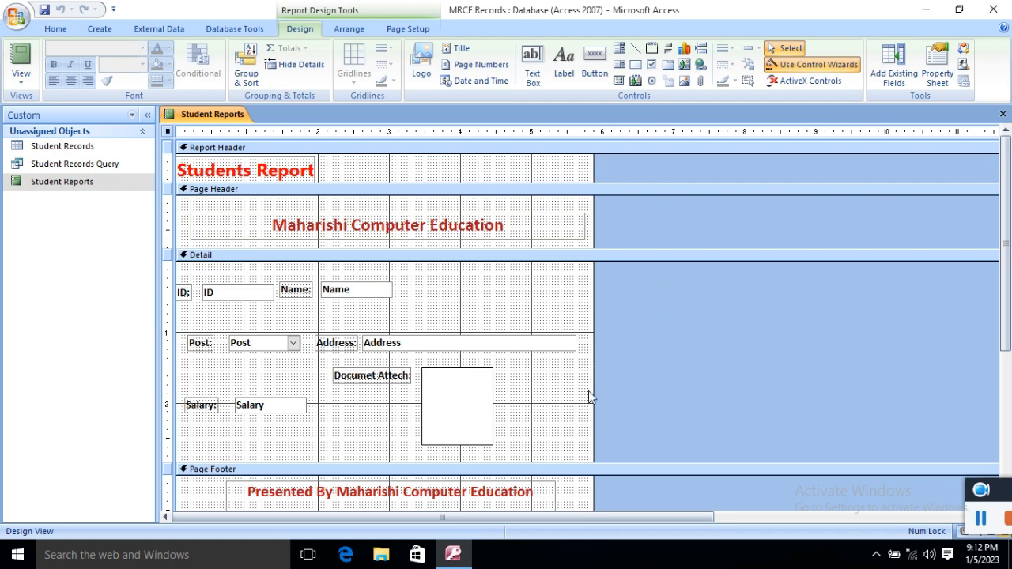
{"action": "left_click", "coordinate": [567, 312]}
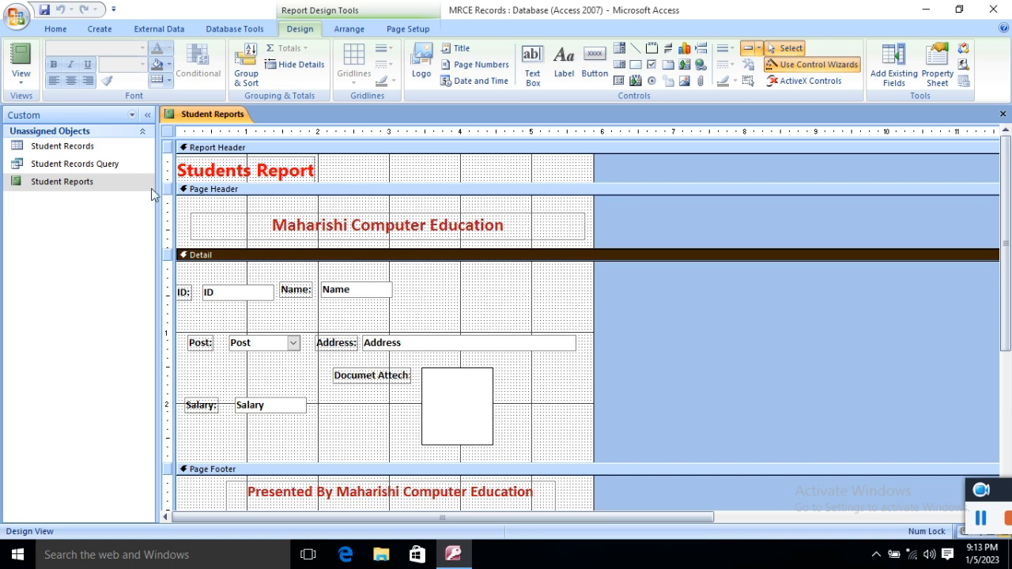
{"action": "left_click", "coordinate": [49, 151]}
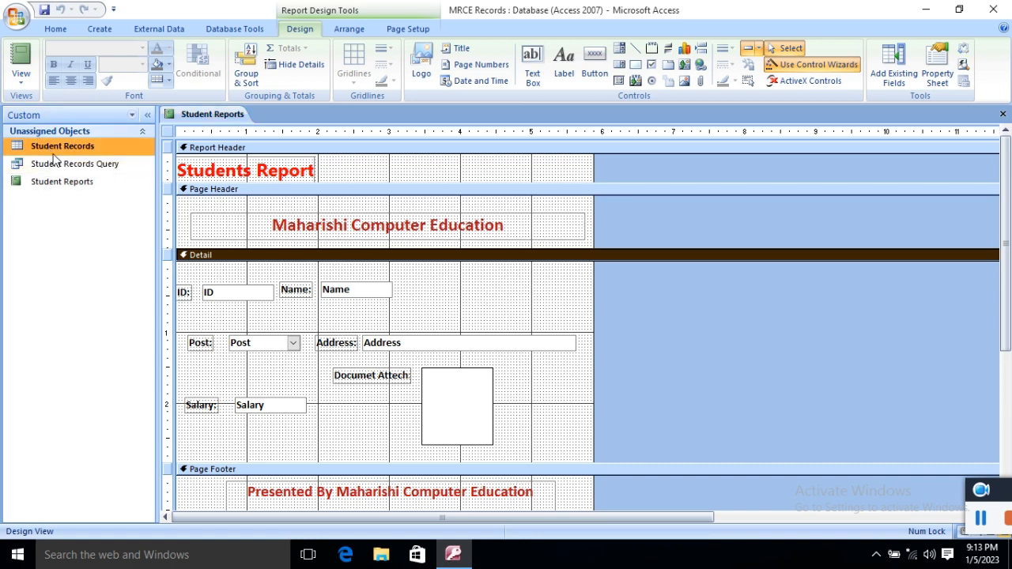
{"action": "left_click", "coordinate": [58, 169]}
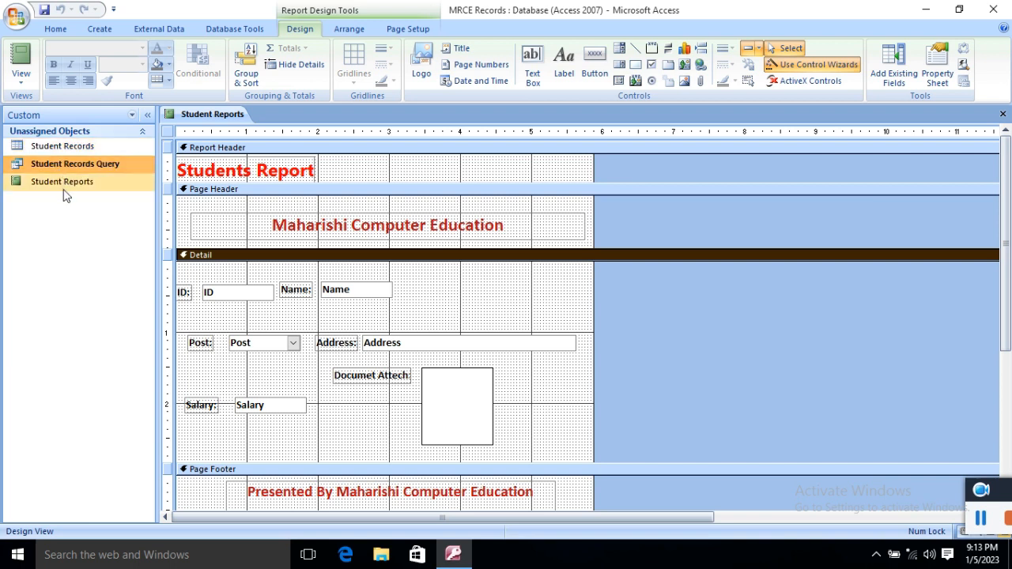
{"action": "left_click", "coordinate": [64, 190]}
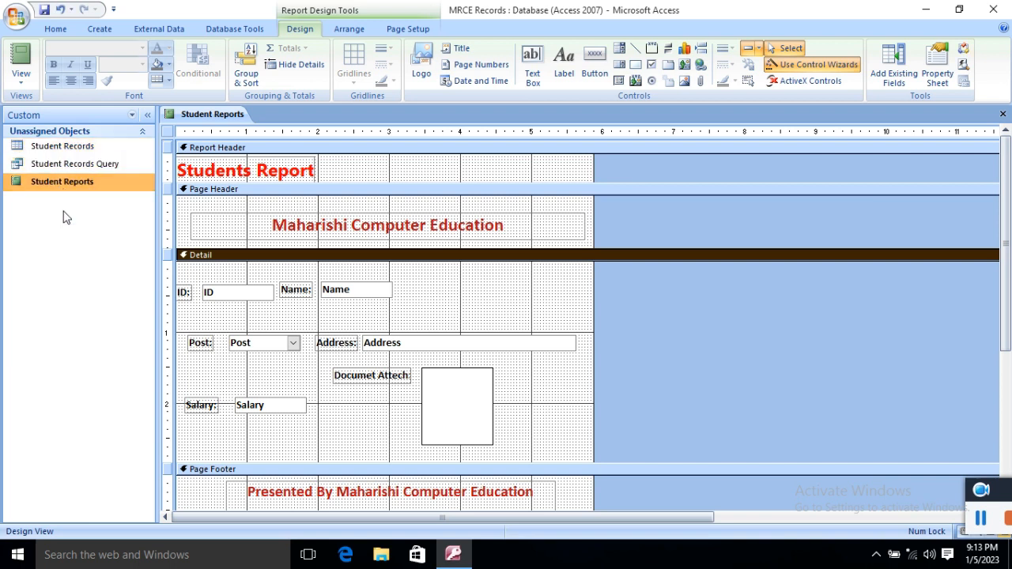